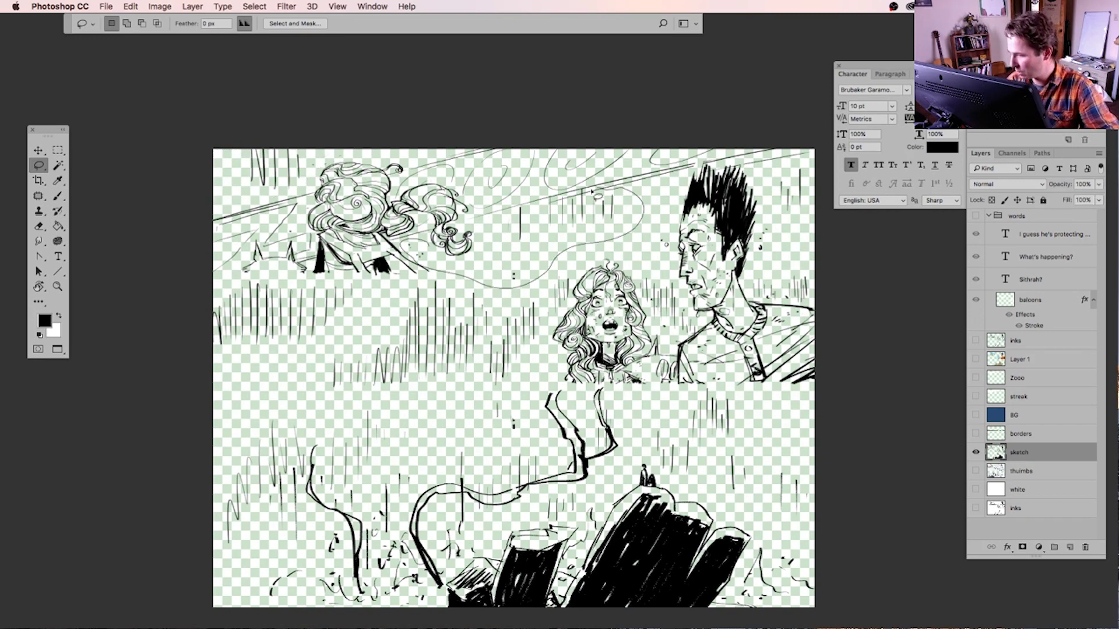
# Lasso the rain strokes around the characters in the upper two panels of the sketch layer
pyautogui.moveTo(568, 256)
pyautogui.mouseDown()
pyautogui.moveTo(434, 403)
pyautogui.moveTo(574, 463)
pyautogui.moveTo(758, 245)
pyautogui.moveTo(781, 175)
pyautogui.mouseUp()
pyautogui.moveTo(618, 233)
pyautogui.mouseDown()
pyautogui.moveTo(662, 263)
pyautogui.moveTo(198, 402)
pyautogui.moveTo(204, 192)
pyautogui.mouseUp()
pyautogui.scroll(-5, 236, 519)
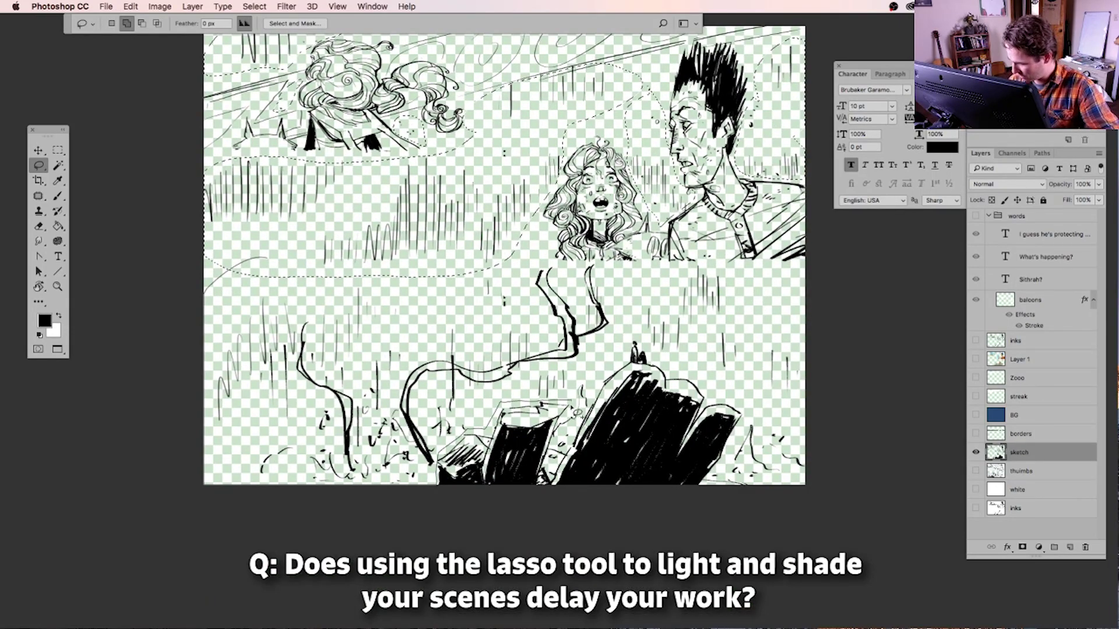
pyautogui.moveTo(513, 259)
pyautogui.mouseDown()
pyautogui.moveTo(839, 395)
pyautogui.moveTo(810, 492)
pyautogui.moveTo(198, 492)
pyautogui.moveTo(513, 260)
pyautogui.mouseUp()
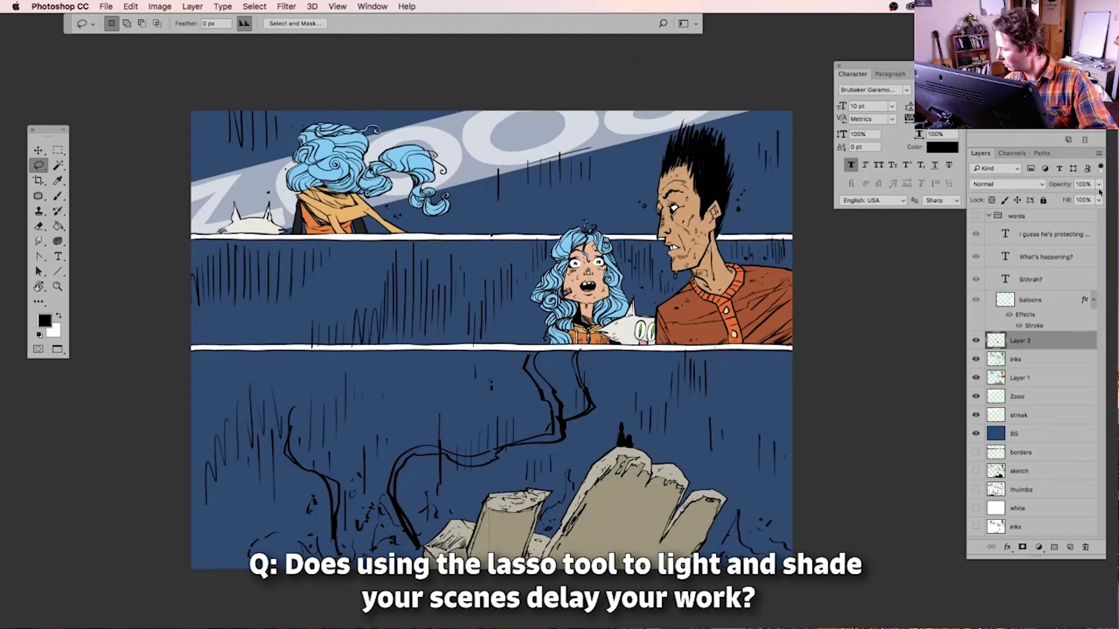
# Hide the texture, rain, FX, crack and vin layers in Sithrah4_78-79.psd to expose its flat colours
pyautogui.hscroll(3, 590, 528)
pyautogui.scroll(-1, 590, 528)
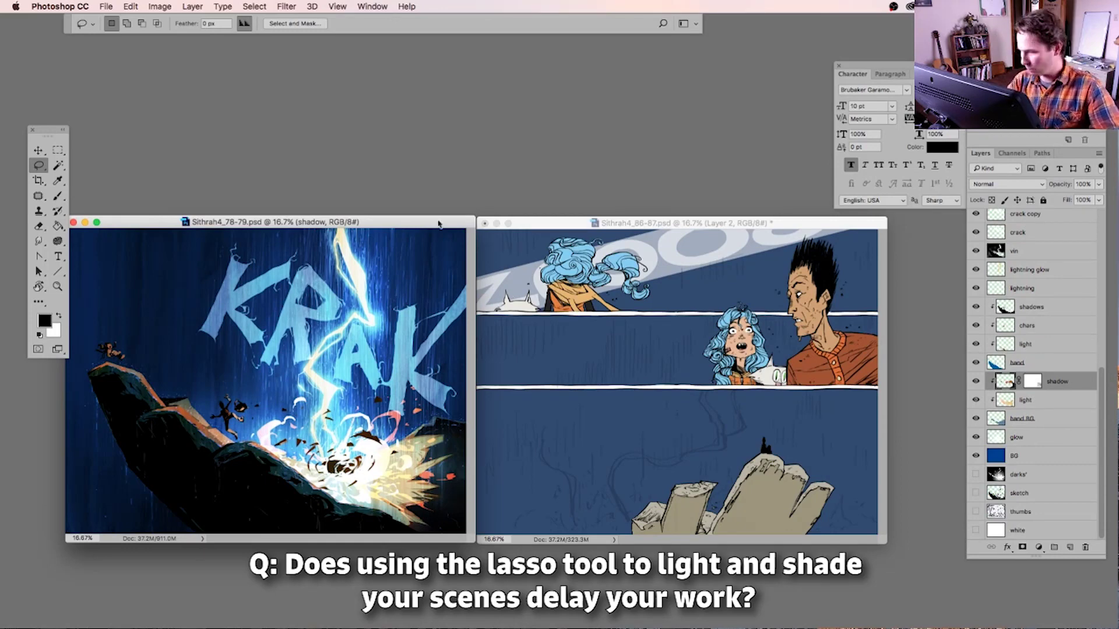
pyautogui.scroll(5, 1025, 373)
pyautogui.moveTo(976, 385); pyautogui.dragTo(975, 534)
pyautogui.scroll(-5, 1026, 408)
pyautogui.click(975, 378)
pyautogui.click(976, 396)
pyautogui.click(975, 397)
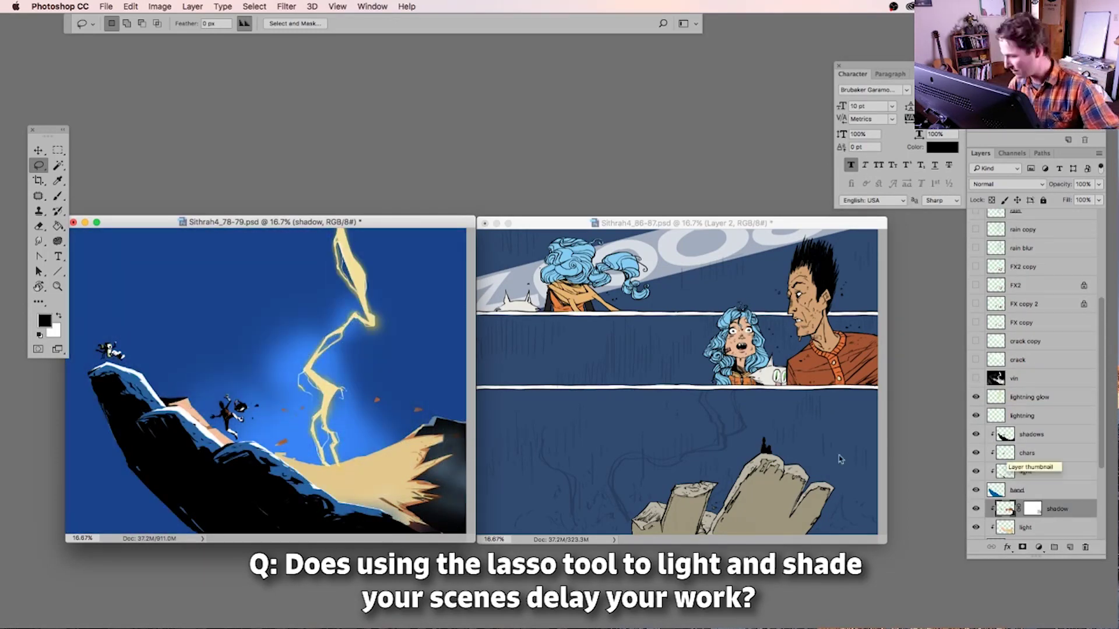
# Sample the flat blue background of Sithrah4_78-79.psd and fill the BG layer of Sithrah4_86-87.psd with it
pyautogui.press('i')
pyautogui.click(840, 460)
pyautogui.press('super+u')
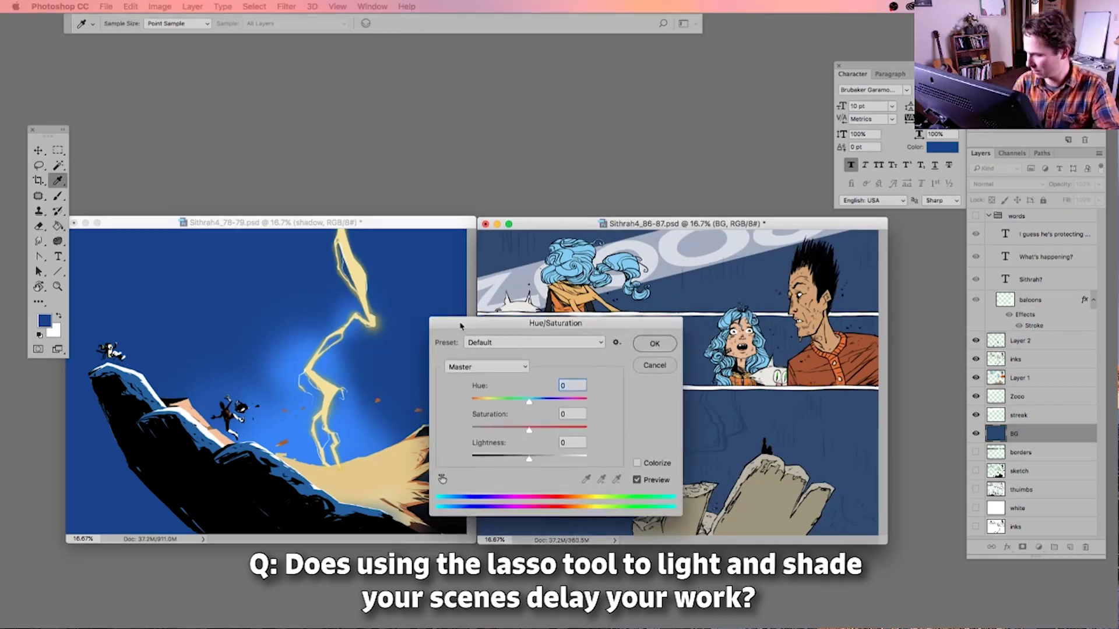
pyautogui.press('Escape')
pyautogui.press('g')
pyautogui.hotkey('alt', 'BackSpace')
# Select the two white panel borders on Layer 1 and recolour them black
pyautogui.keyDown('alt'); pyautogui.click(976, 378); pyautogui.keyUp('alt')
pyautogui.keyDown('alt'); pyautogui.click(975, 378); pyautogui.keyUp('alt')
pyautogui.click(1026, 378)
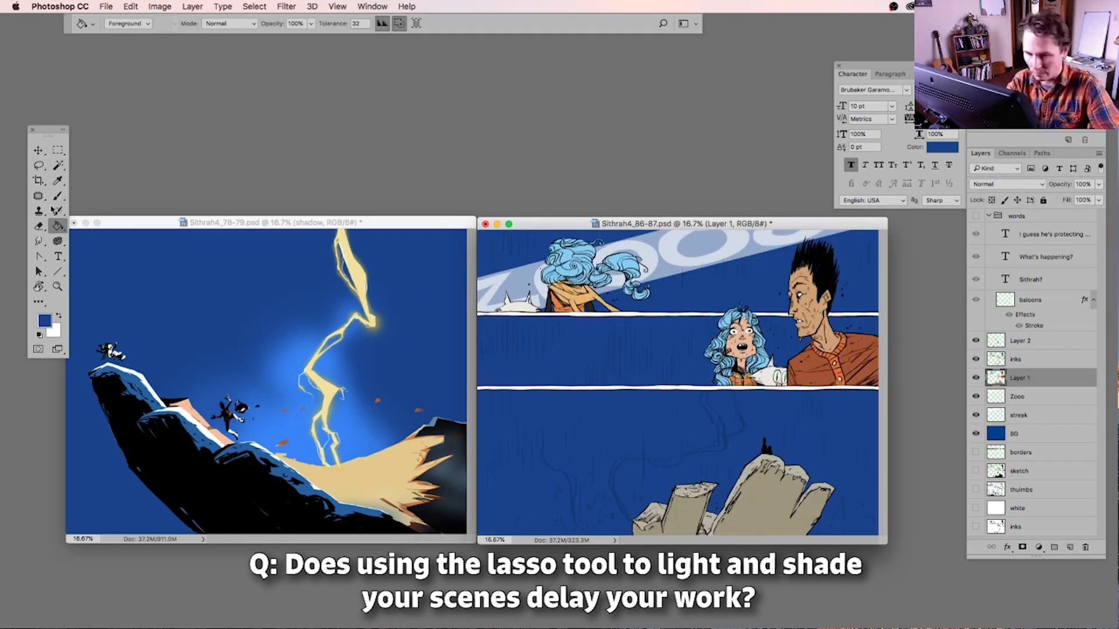
pyautogui.press('w')
pyautogui.press('l')
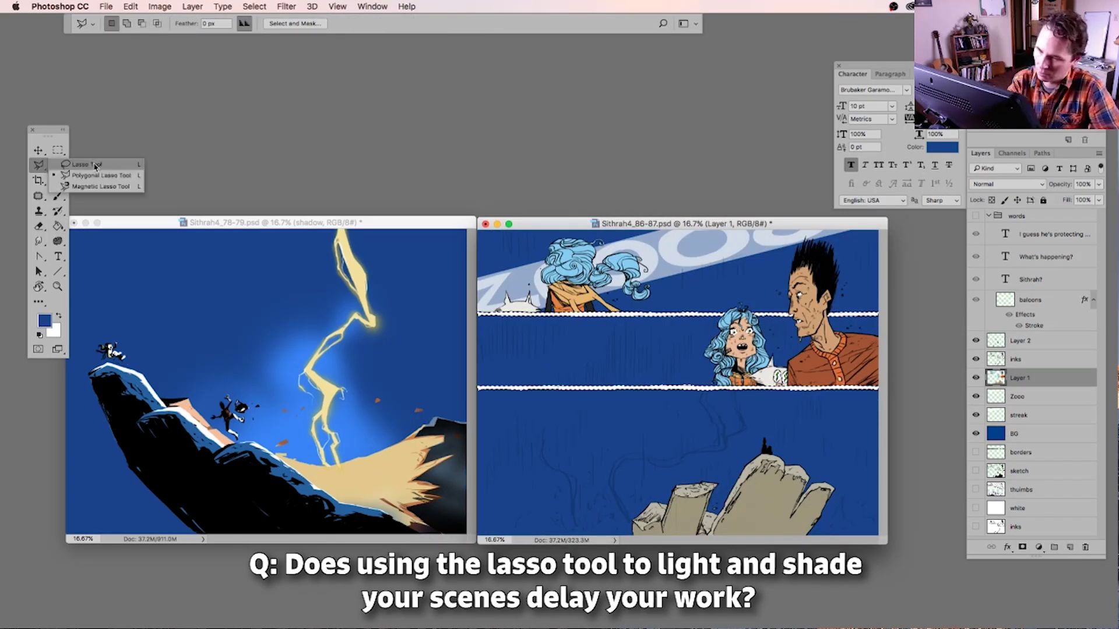
pyautogui.press('q')
pyautogui.press('q')
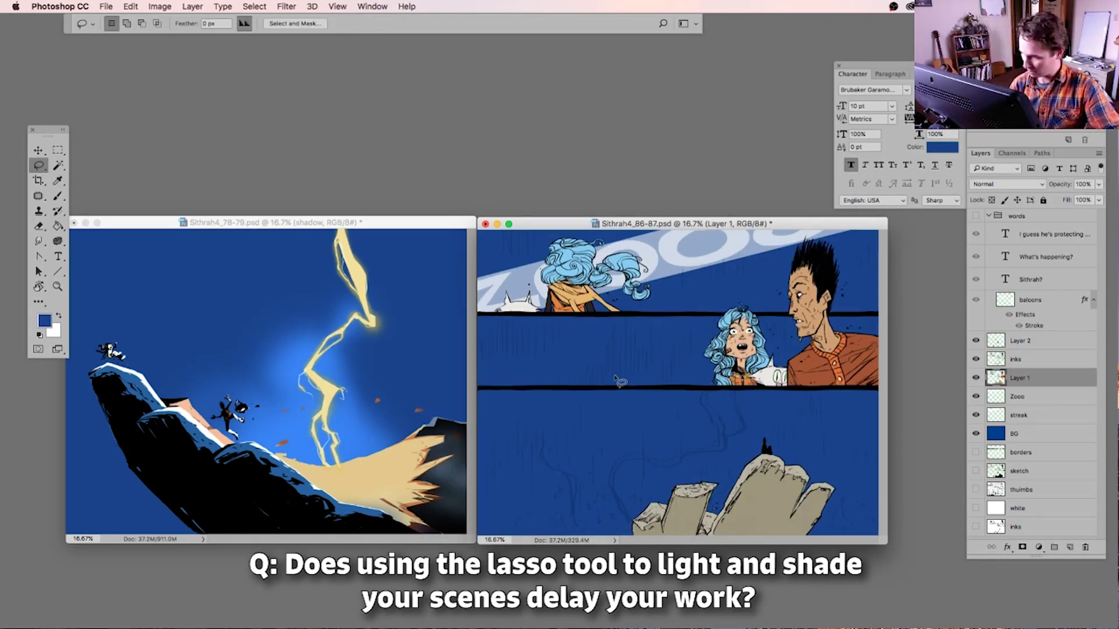
# Select the shaded front faces of the rocks in the bottom panel on Layer 1 and refine the selection
pyautogui.press('w')
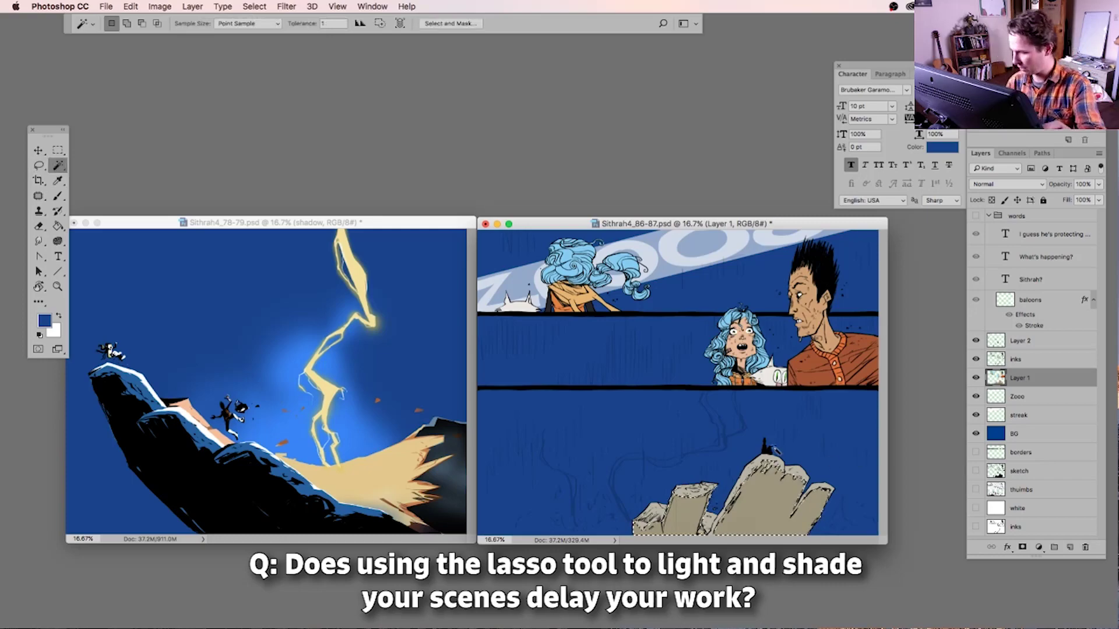
pyautogui.press('super+equal')
pyautogui.press('q')
pyautogui.press('q')
pyautogui.press('super+equal')
pyautogui.scroll(-5, 542, 437)
pyautogui.press('l')
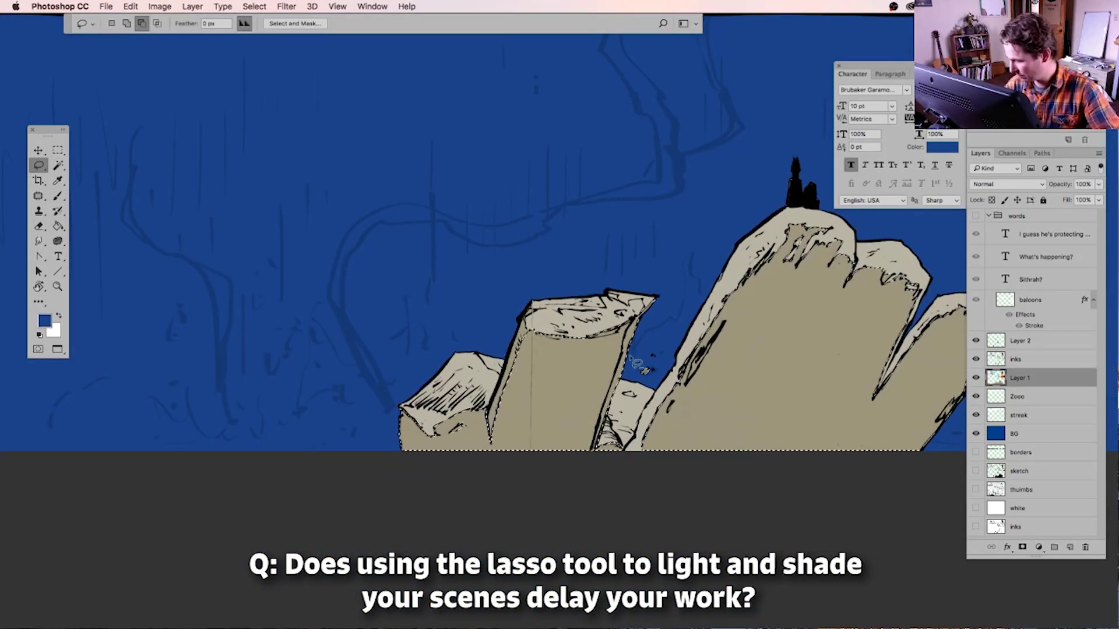
pyautogui.hscroll(5, 791, 428)
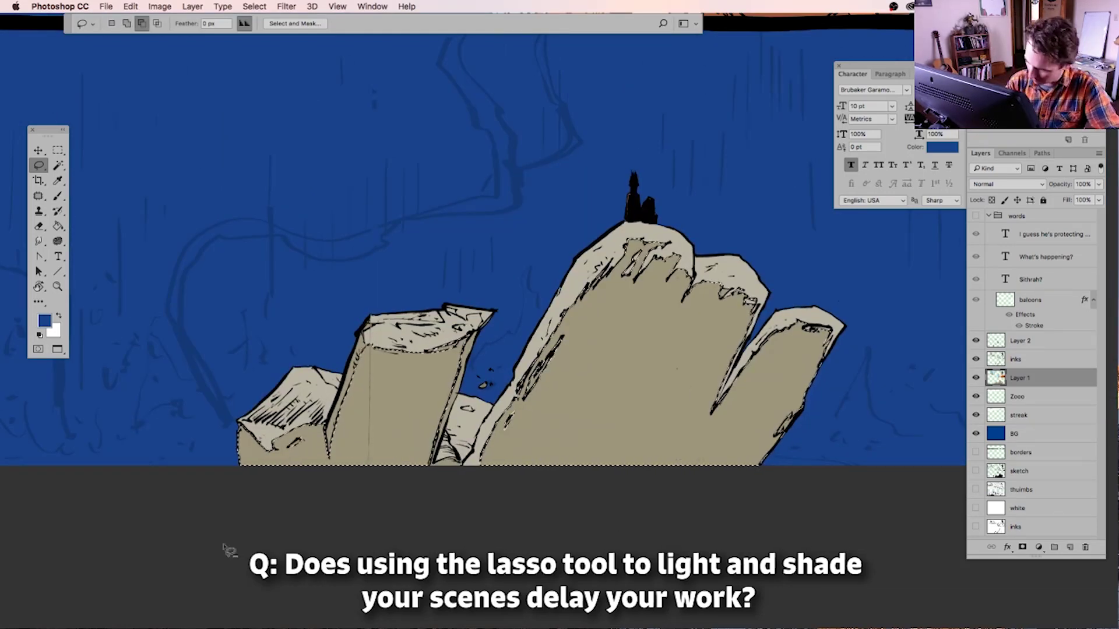
# Add a layer named black clipped to Layer 1 and fill the selected rock faces with black
pyautogui.hotkey('ctrl', 'alt', 'shift', 'n')
pyautogui.keyDown('alt'); pyautogui.click(983, 387); pyautogui.keyUp('alt')
pyautogui.write('black')
pyautogui.press('Return')
pyautogui.press('d')
pyautogui.press('g')
pyautogui.click(583, 378)
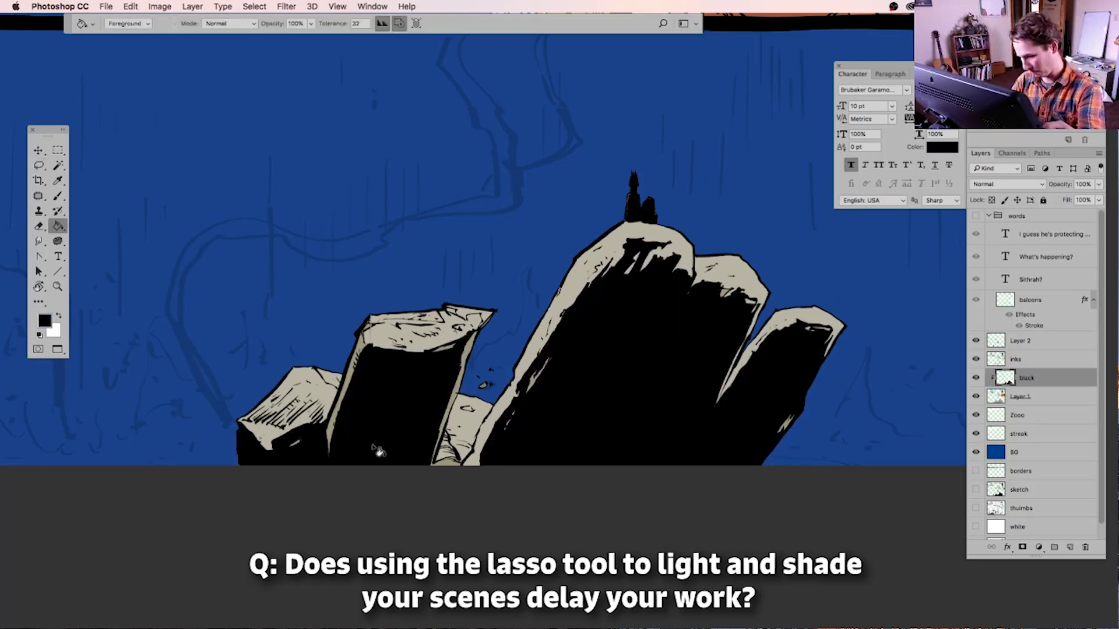
# Colorize the area around the rocks on Layer 1 with hue 52, saturation 96 and lightness +46
pyautogui.hotkey('ctrl', '-')
pyautogui.hotkey('ctrl', '0')
pyautogui.scroll(-1, 584, 507)
pyautogui.hotkey('alt', '[')
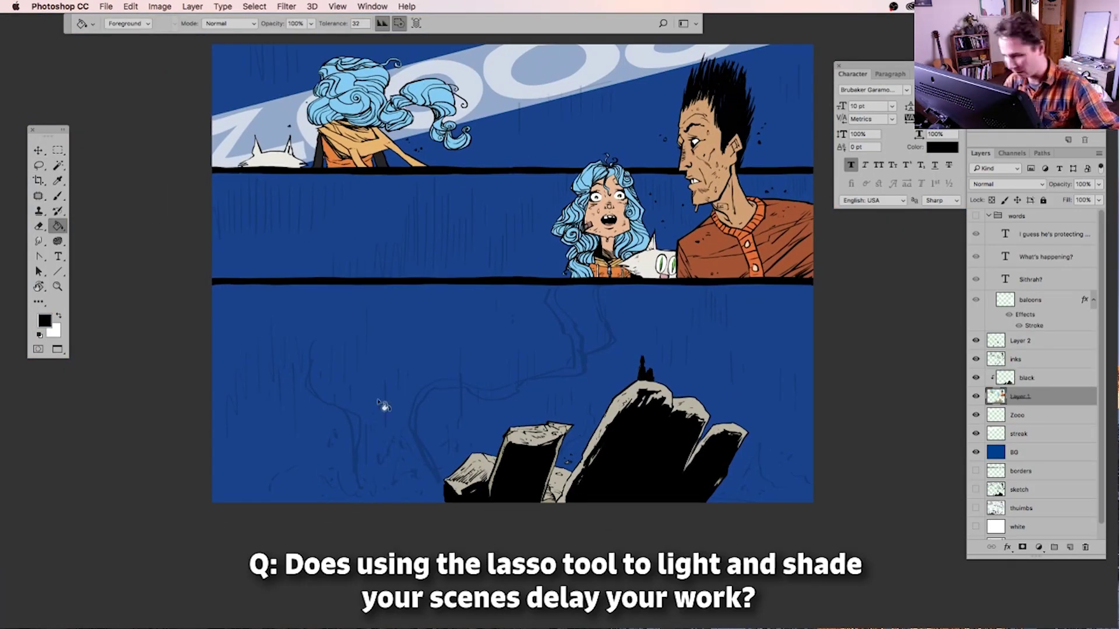
pyautogui.hotkey('ctrl', 'alt', 'u')
pyautogui.moveTo(771, 401); pyautogui.dragTo(799, 401)
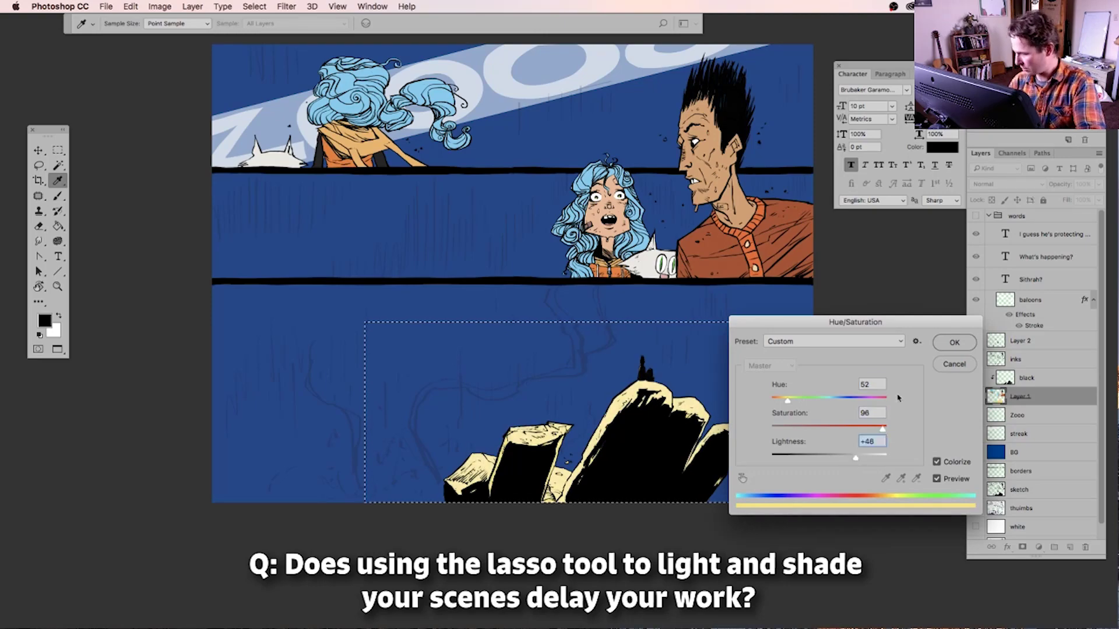
pyautogui.press('Return')
pyautogui.press('m')
# Show the hidden effect layers of Sithrah4_78-79.psd again, compare both pages, and return to Sithrah4_86-87.psd
pyautogui.press('f')
pyautogui.click(178, 226)
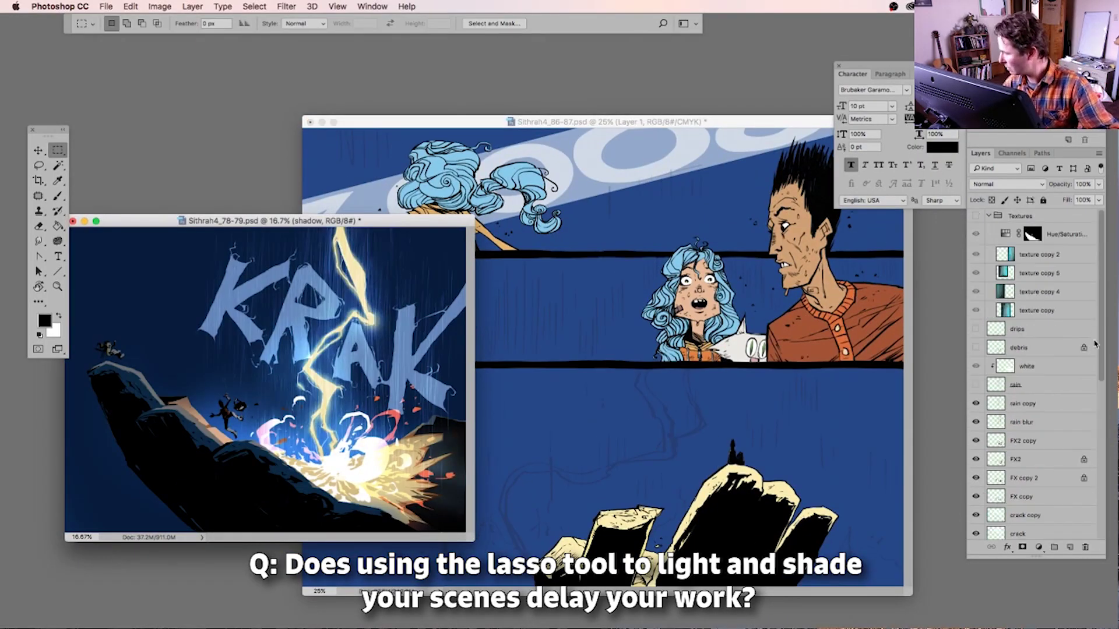
pyautogui.hotkey('ctrl', 'Tab')
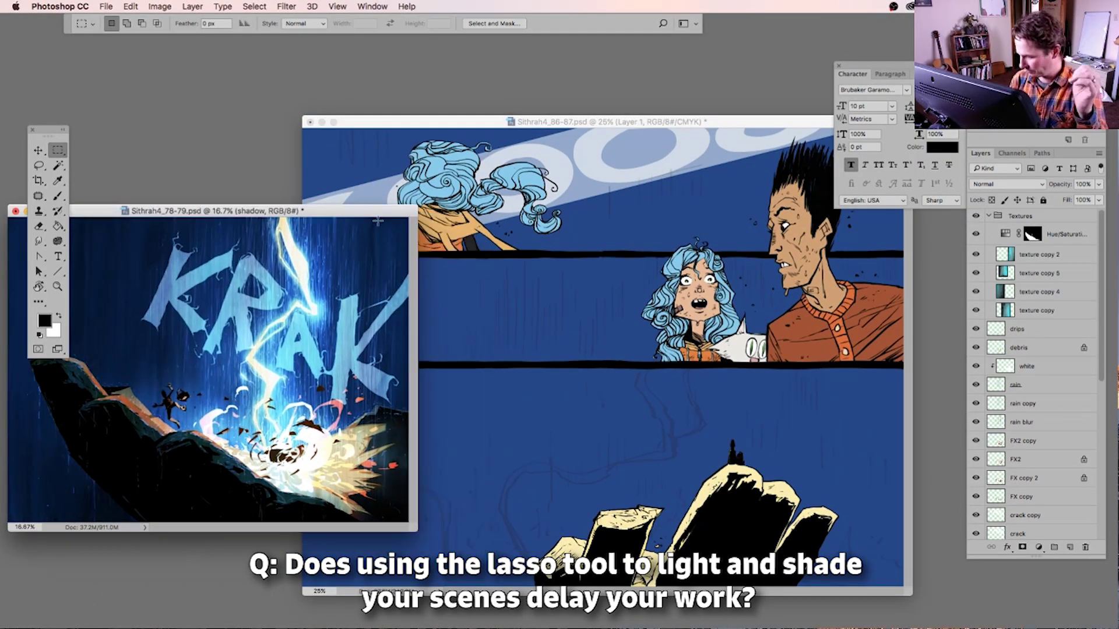
pyautogui.press('f')
# Add a layer named grund above BG and select a full-width strip across the base of the bottom panel
pyautogui.moveTo(606, 558); pyautogui.dragTo(537, 540)
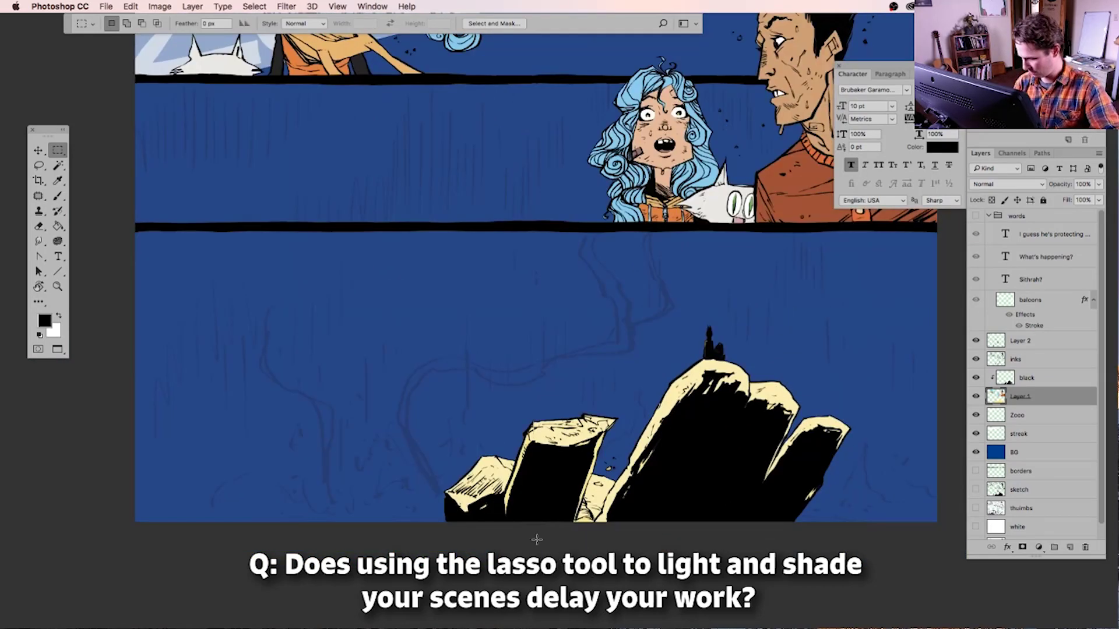
pyautogui.click(1040, 454)
pyautogui.hotkey('ctrl', 'shift', 'alt', 'n')
pyautogui.write('grund')
pyautogui.press('Return')
pyautogui.moveTo(110, 408); pyautogui.dragTo(961, 536)
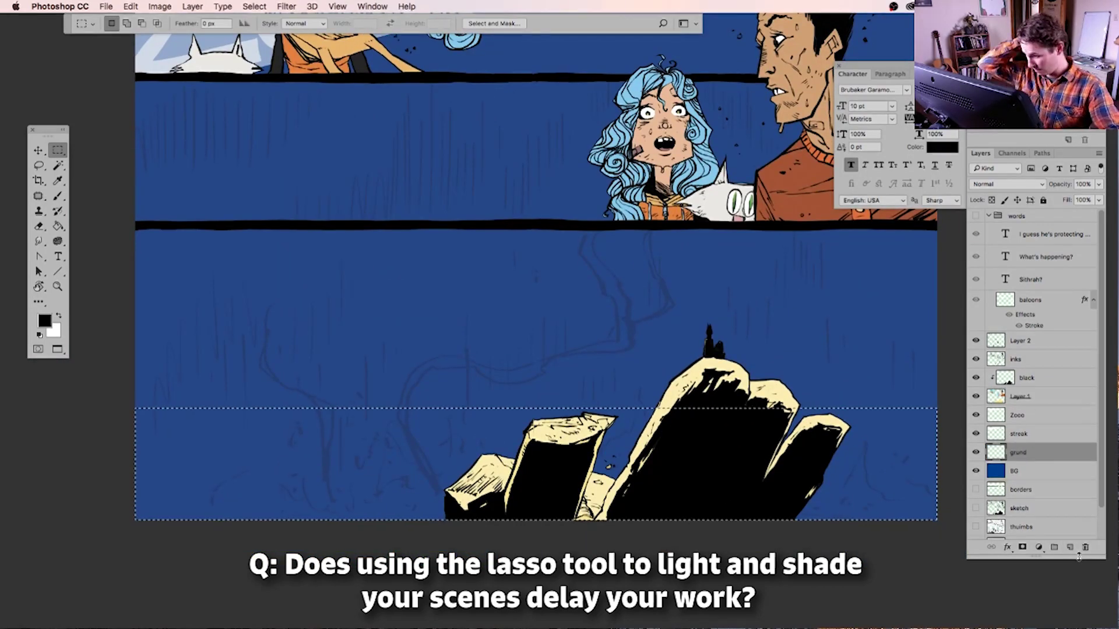
# Fill the ground strip with black, extend it up to the base of the small figures, and set its layer opacity to 49%
pyautogui.press('g')
pyautogui.click(801, 520)
pyautogui.moveTo(536, 402); pyautogui.dragTo(537, 345)
pyautogui.press('4')
pyautogui.press('9')
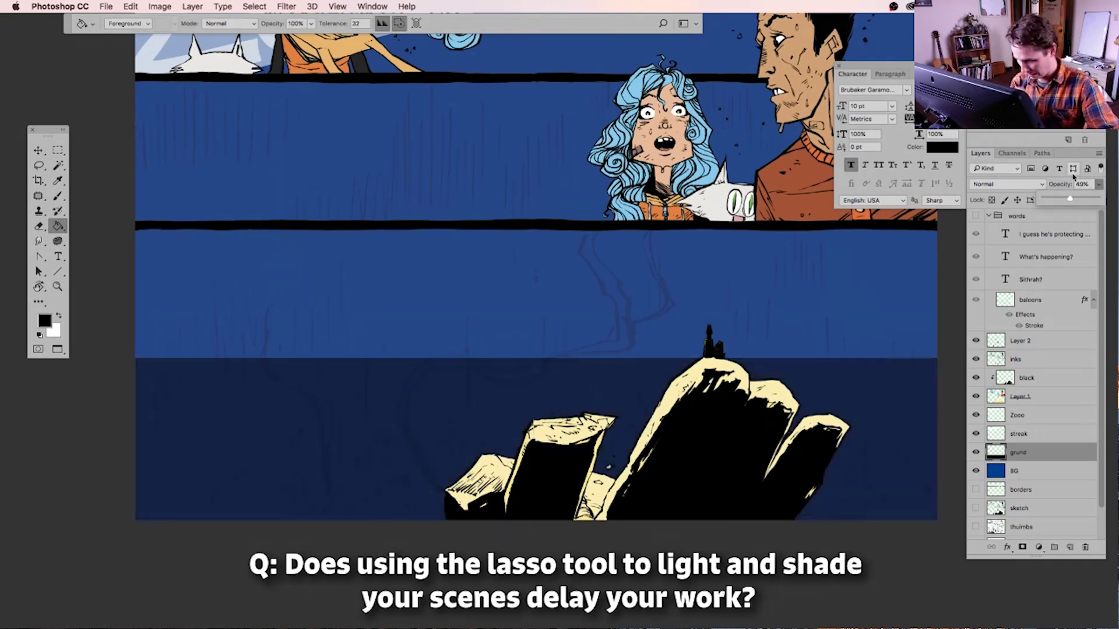
# Add a layer named lightning above grund and lasso the main forked bolt from the panel border down to the rocks
pyautogui.click(1069, 549)
pyautogui.doubleClick(1021, 452)
pyautogui.write('lightning')
pyautogui.press('Return')
pyautogui.press('l')
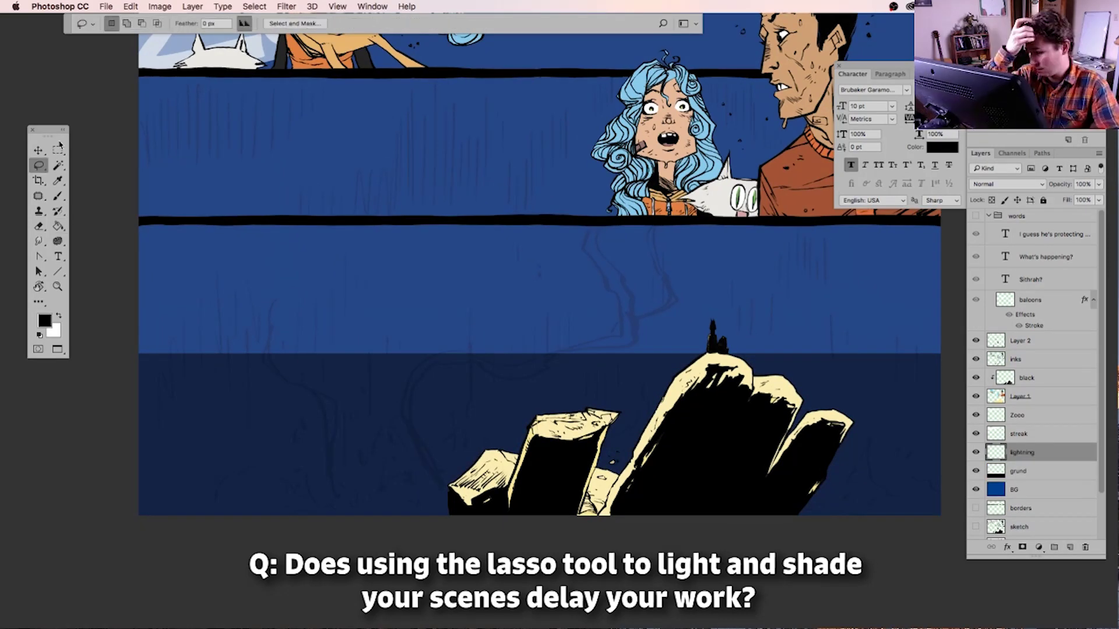
pyautogui.hotkey('ctrl', '+')
pyautogui.moveTo(599, 458); pyautogui.dragTo(561, 494)
pyautogui.moveTo(570, 212)
pyautogui.mouseDown()
pyautogui.moveTo(605, 320)
pyautogui.moveTo(466, 428)
pyautogui.moveTo(303, 552)
pyautogui.mouseUp()
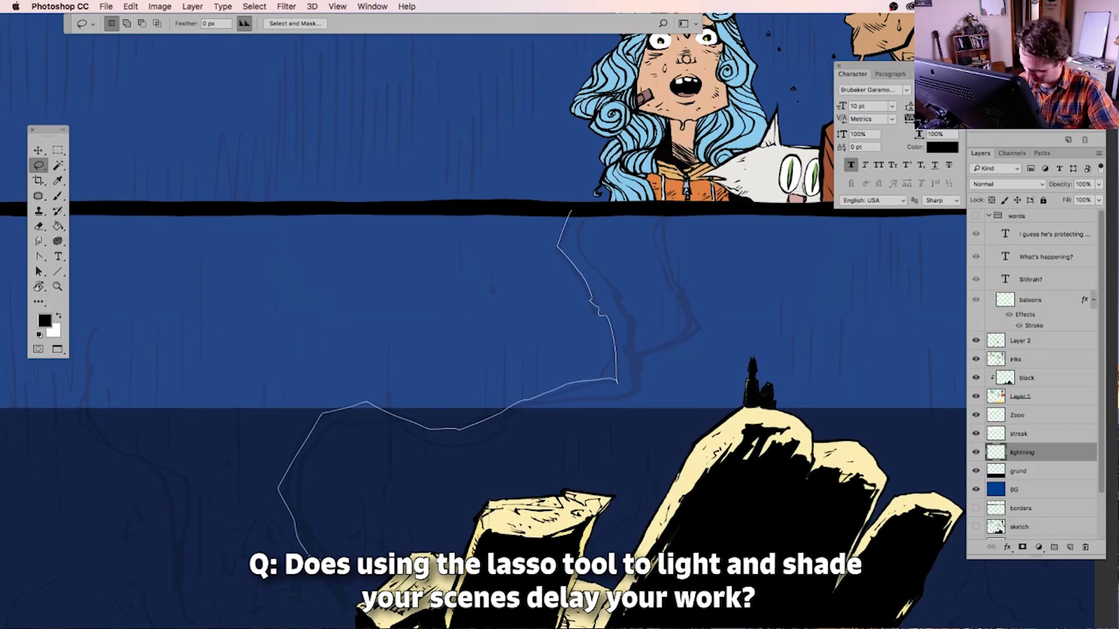
pyautogui.moveTo(345, 624)
pyautogui.mouseDown()
pyautogui.moveTo(513, 430)
pyautogui.moveTo(586, 211)
pyautogui.mouseUp()
pyautogui.moveTo(664, 213); pyautogui.dragTo(609, 380)
# Add the smaller bolt at the far side of the bottom panel and the bolts' fine gaps to the lasso selection
pyautogui.scroll(-5, 525, 419)
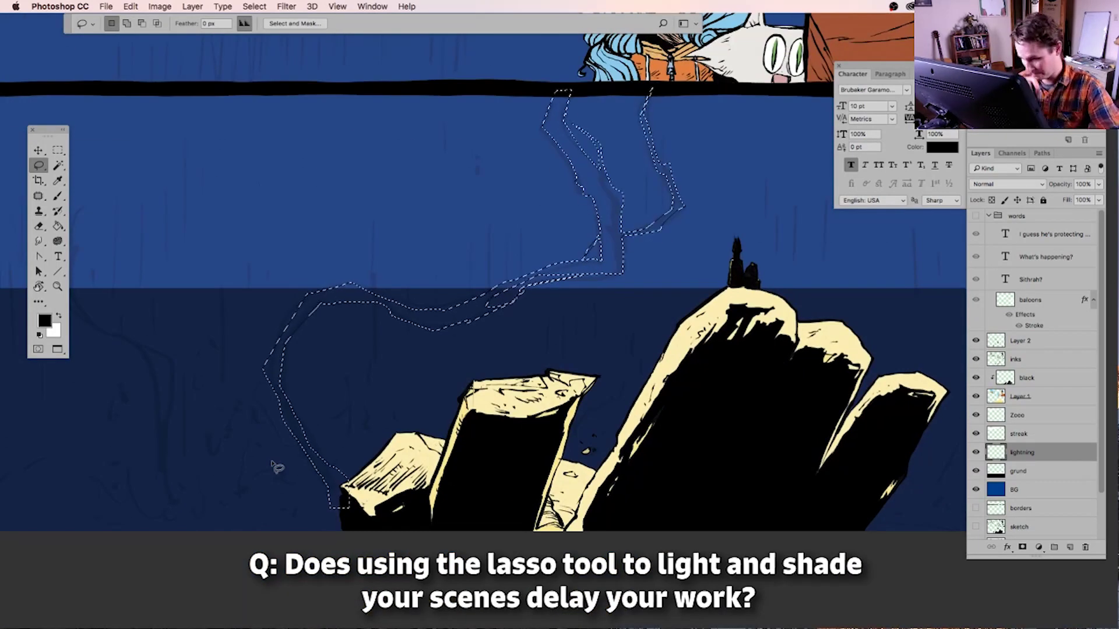
pyautogui.hscroll(-8, 338, 250)
pyautogui.moveTo(323, 213)
pyautogui.mouseDown()
pyautogui.moveTo(407, 542)
pyautogui.moveTo(315, 256)
pyautogui.moveTo(324, 215)
pyautogui.mouseUp()
pyautogui.hscroll(3, 349, 250)
pyautogui.moveTo(385, 379); pyautogui.dragTo(403, 431)
pyautogui.moveTo(313, 411); pyautogui.dragTo(317, 387)
# Fill the lightning selection with white, deselect it, and move the lightning layer above Layer 2
pyautogui.press('g')
pyautogui.press('x')
pyautogui.click(309, 420)
pyautogui.hotkey('ctrl', 'd')
pyautogui.moveTo(1026, 452)
pyautogui.mouseDown()
pyautogui.moveTo(1006, 319)
pyautogui.moveTo(1005, 349)
pyautogui.mouseUp()
pyautogui.scroll(-3, 525, 350)
pyautogui.scroll(3, 466, 378)
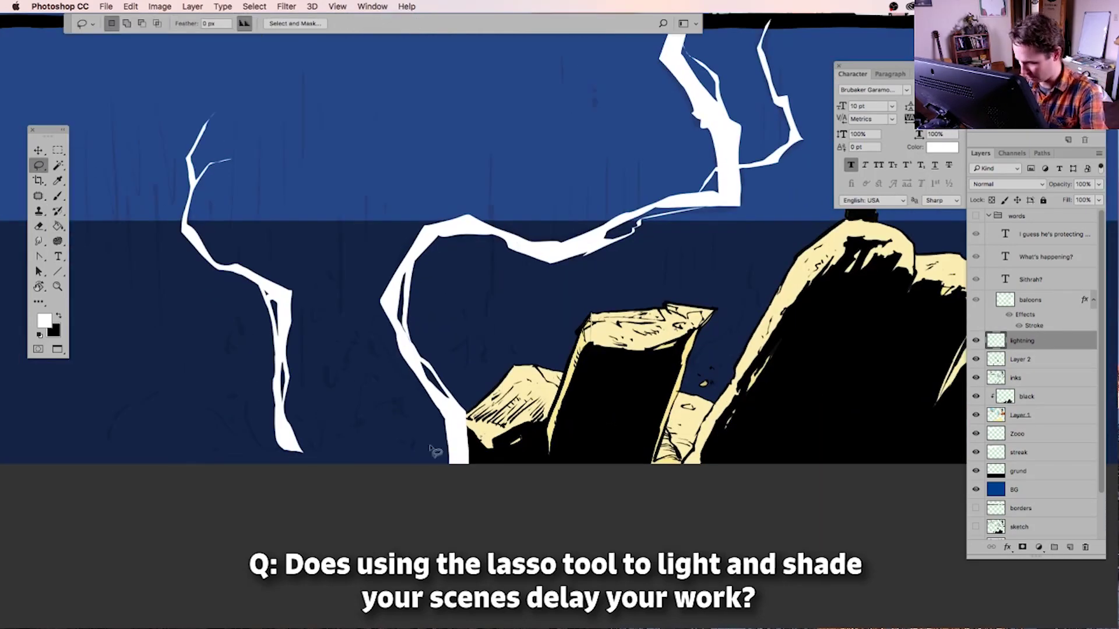
# Lower the lightning layer's opacity to 17% and get the brush ready for painting over it
pyautogui.scroll(2, 437, 437)
pyautogui.press('l')
pyautogui.scroll(2, 495, 495)
pyautogui.hscroll(2, 554, 519)
pyautogui.press('b')
pyautogui.press('F5')
pyautogui.press('F5')
pyautogui.click(1099, 184)
pyautogui.moveTo(1096, 201); pyautogui.dragTo(1058, 200)
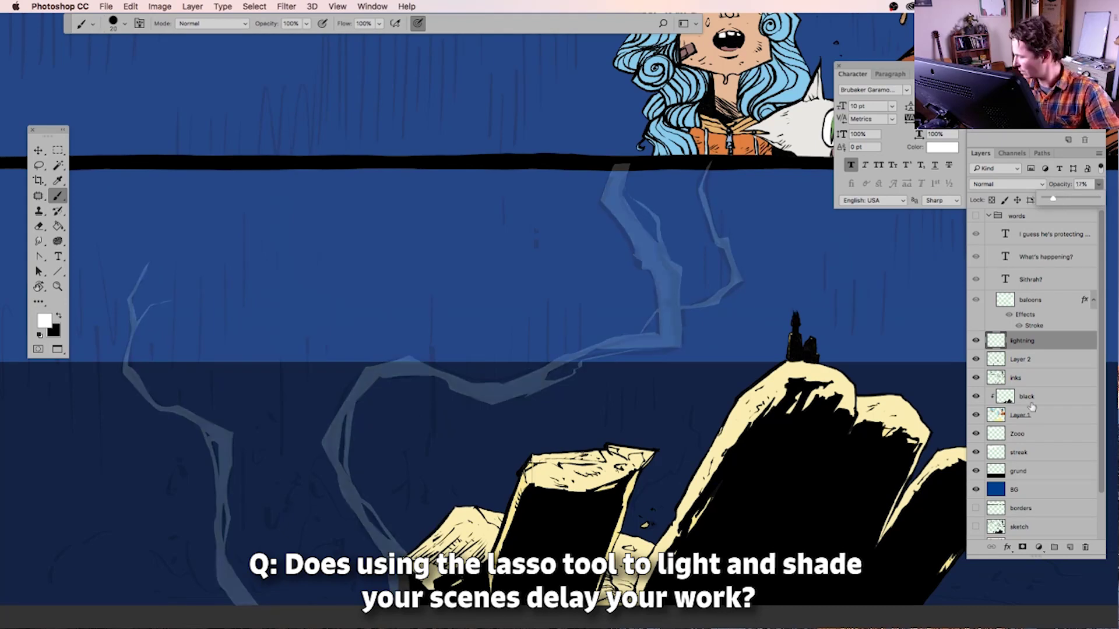
# Add another layer named lightning and paint the main bolt and its thin branches in white over the faint guide
pyautogui.hotkey('ctrl', 'shift', 'alt', 'n')
pyautogui.write('lightning')
pyautogui.press('Return')
pyautogui.moveTo(621, 166)
pyautogui.mouseDown()
pyautogui.moveTo(671, 341)
pyautogui.moveTo(366, 527)
pyautogui.moveTo(402, 606)
pyautogui.mouseUp()
pyautogui.press('[')
pyautogui.press('[')
pyautogui.press('[')
pyautogui.press('[')
pyautogui.press('[')
pyautogui.moveTo(505, 385)
pyautogui.mouseDown()
pyautogui.moveTo(577, 368)
pyautogui.moveTo(513, 284)
pyautogui.moveTo(537, 328)
pyautogui.moveTo(584, 342)
pyautogui.moveTo(563, 228)
pyautogui.mouseUp()
pyautogui.scroll(-5, 562, 228)
pyautogui.moveTo(306, 262); pyautogui.dragTo(349, 451)
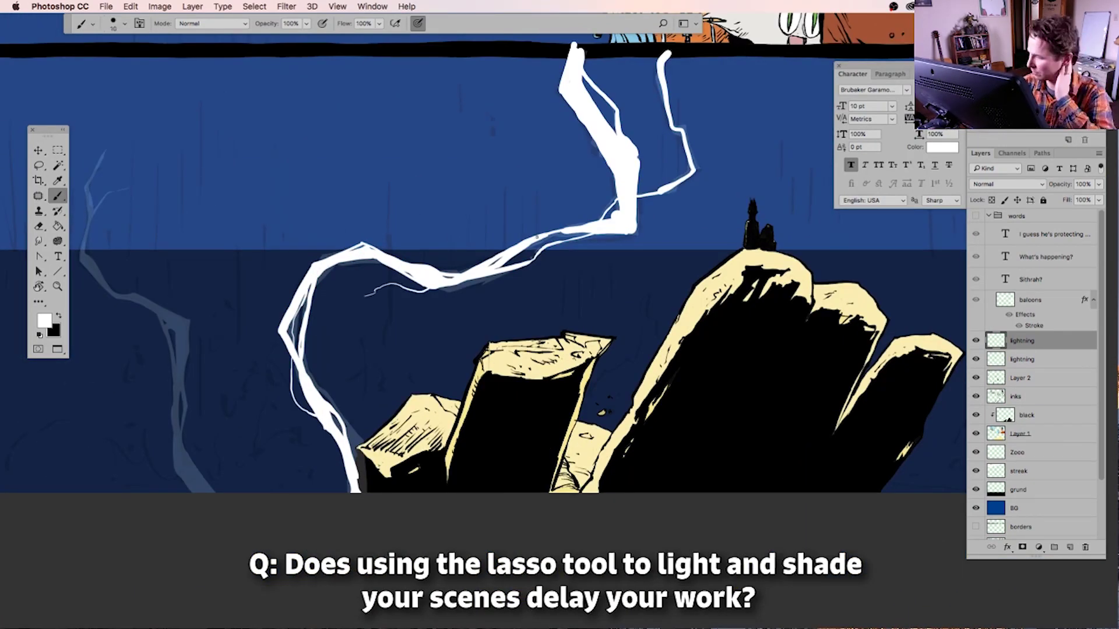
# Paint the smaller bolt in white along its guide, thickening its trunk with a size 20 brush
pyautogui.scroll(4, 536, 319)
pyautogui.hscroll(4, 536, 319)
pyautogui.moveTo(268, 511)
pyautogui.mouseDown()
pyautogui.moveTo(338, 409)
pyautogui.moveTo(451, 409)
pyautogui.moveTo(472, 489)
pyautogui.moveTo(510, 463)
pyautogui.mouseUp()
pyautogui.moveTo(251, 204)
pyautogui.mouseDown()
pyautogui.moveTo(226, 279)
pyautogui.moveTo(350, 551)
pyautogui.mouseUp()
pyautogui.press(']')
pyautogui.press(']')
pyautogui.moveTo(222, 314); pyautogui.dragTo(352, 551)
pyautogui.moveTo(323, 379); pyautogui.dragTo(319, 450)
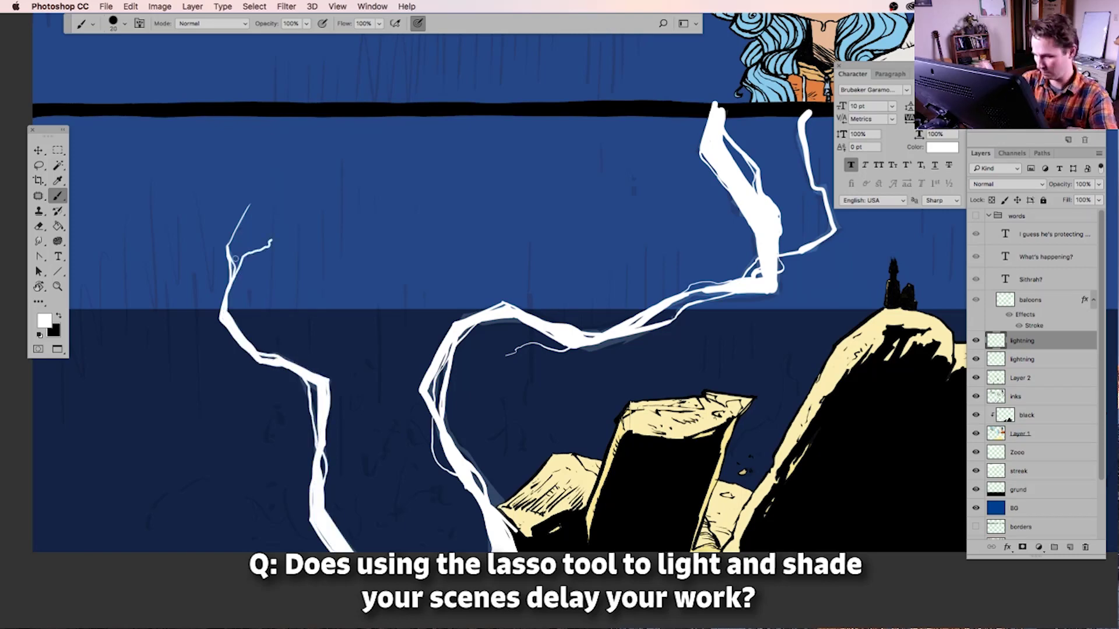
# Place the lightning beneath Layer 1 as a single layer
pyautogui.hotkey('ctrl', '-')
pyautogui.press('m')
pyautogui.moveTo(1022, 340); pyautogui.dragTo(1023, 443)
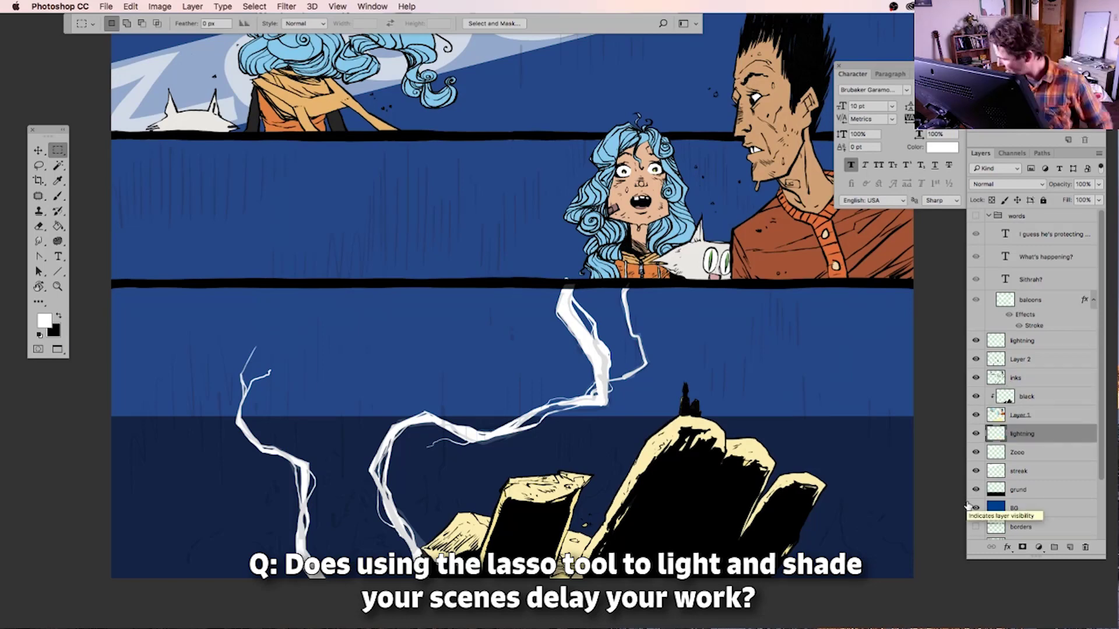
pyautogui.scroll(5, 629, 268)
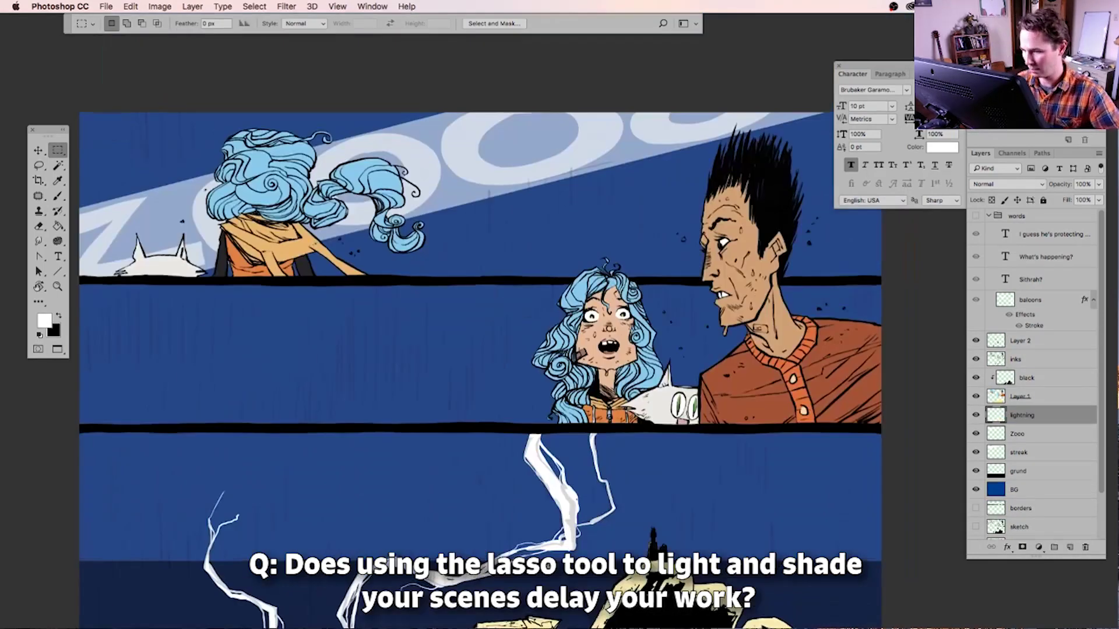
pyautogui.scroll(-2, 528, 466)
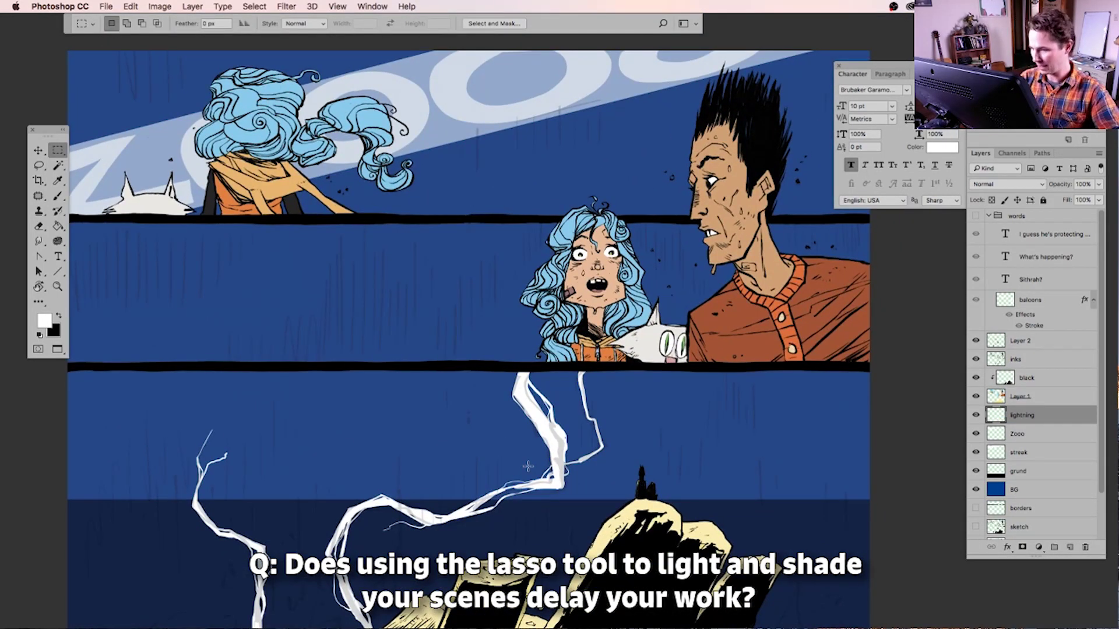
# Add a clipped layer named fire light above black and lasso the lit areas of the man's face, neck and shirt
pyautogui.scroll(1, 528, 466)
pyautogui.hotkey('ctrl', 'shift', 'alt', 'n')
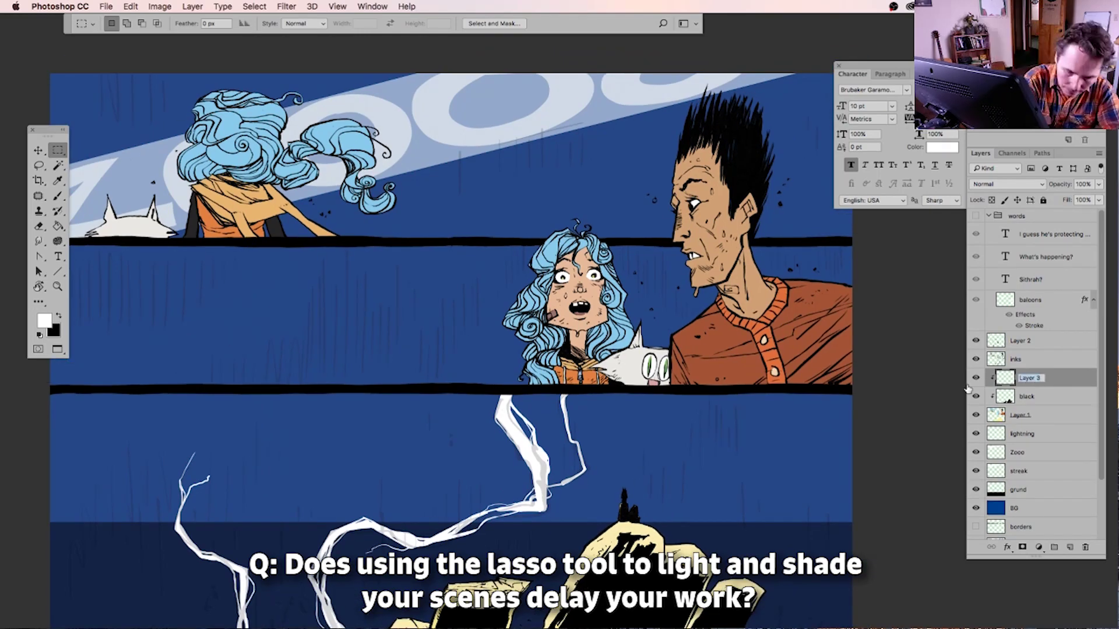
pyautogui.press('Return')
pyautogui.press('l')
pyautogui.hotkey('ctrl', '+')
pyautogui.moveTo(568, 159)
pyautogui.mouseDown()
pyautogui.moveTo(630, 408)
pyautogui.moveTo(647, 152)
pyautogui.moveTo(519, 350)
pyautogui.moveTo(706, 488)
pyautogui.moveTo(717, 345)
pyautogui.mouseUp()
pyautogui.moveTo(591, 236); pyautogui.dragTo(583, 233)
# Fill the lit areas with orange, set the fire light layer to Linear Dodge (Add), and deselect
pyautogui.hotkey('alt', 'BackSpace')
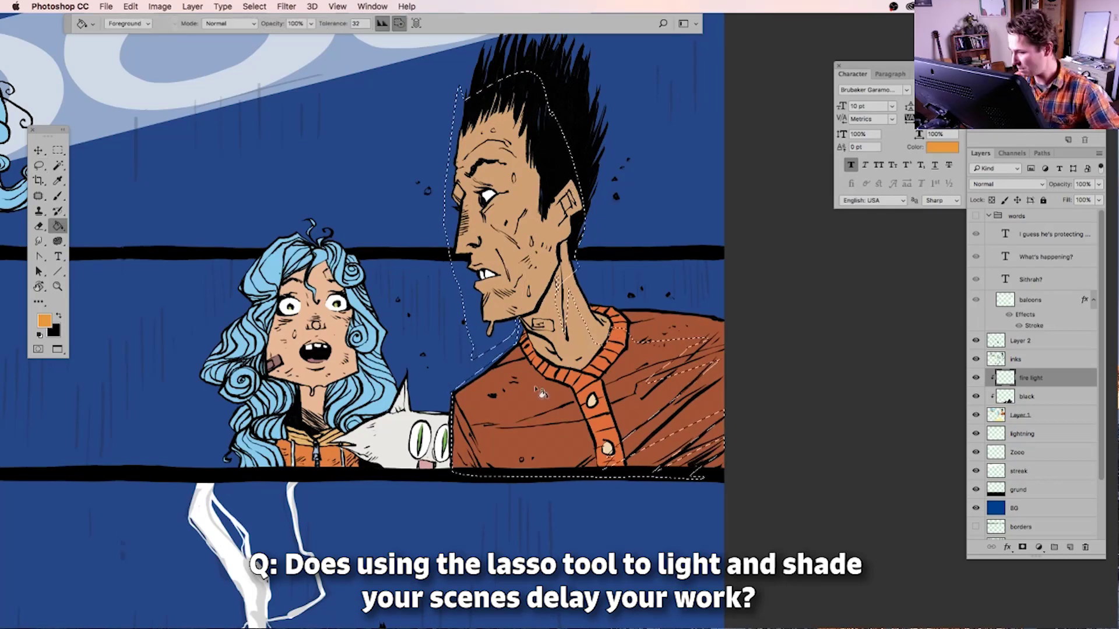
pyautogui.hotkey('shift', 'alt', 'w')
pyautogui.hotkey('ctrl', 'd')
# Separate the black panel borders from Layer 1 onto a new layer named black borders directly beneath it
pyautogui.moveTo(473, 517); pyautogui.dragTo(475, 539)
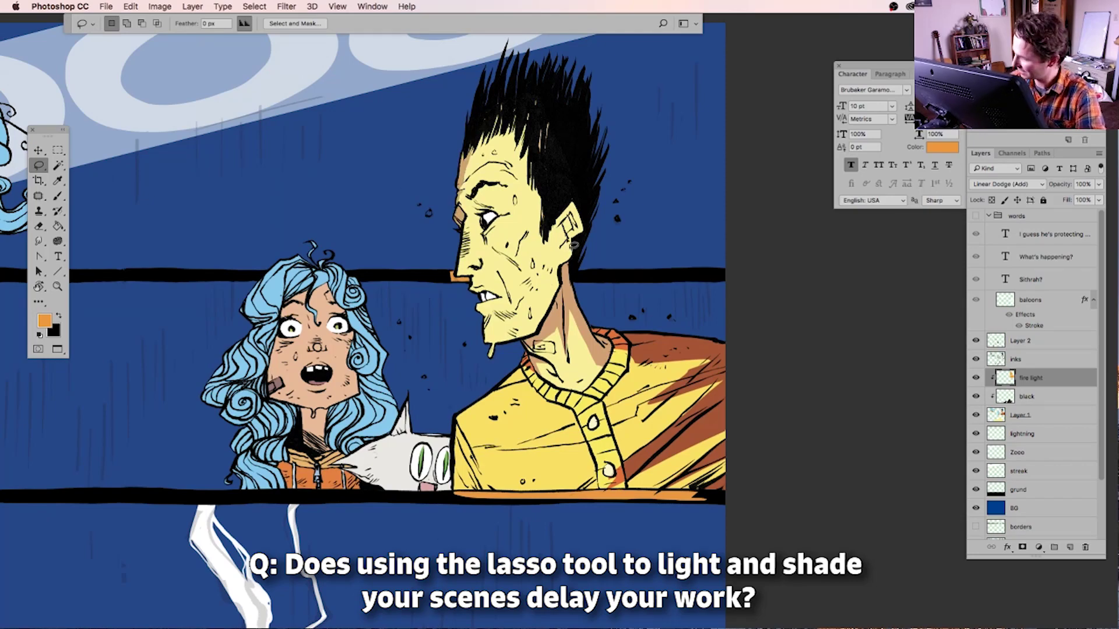
pyautogui.moveTo(494, 623); pyautogui.dragTo(663, 628)
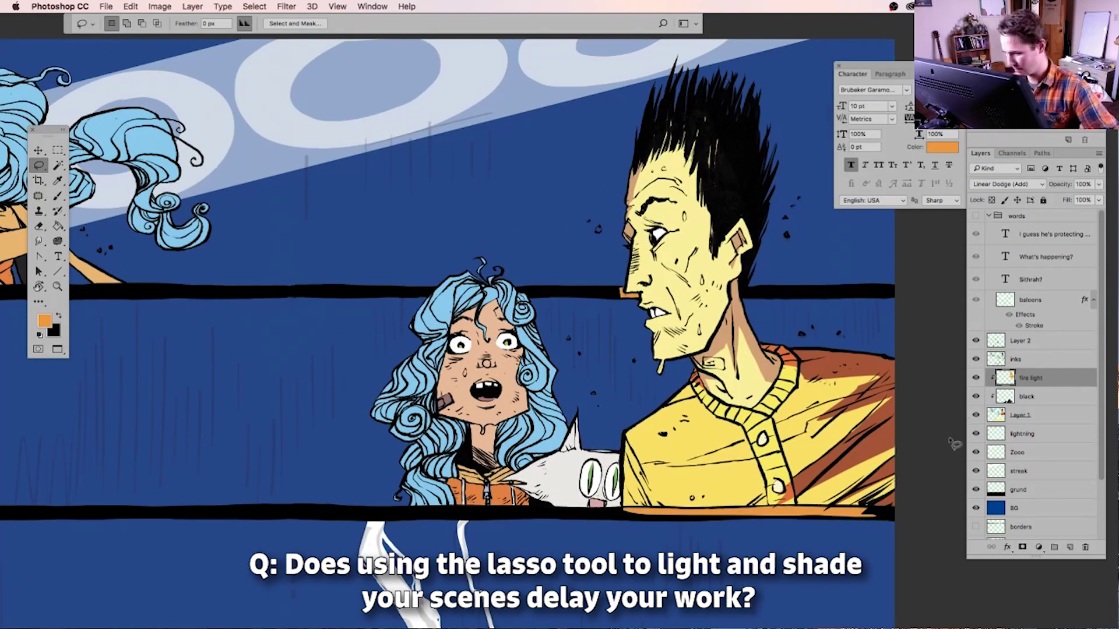
pyautogui.hotkey('ctrl', '-')
pyautogui.hotkey('alt', '[')
pyautogui.press('w')
pyautogui.hotkey('alt', '[')
pyautogui.hotkey('alt', '[')
pyautogui.hotkey('ctrl', 'shift', 'alt', 'n')
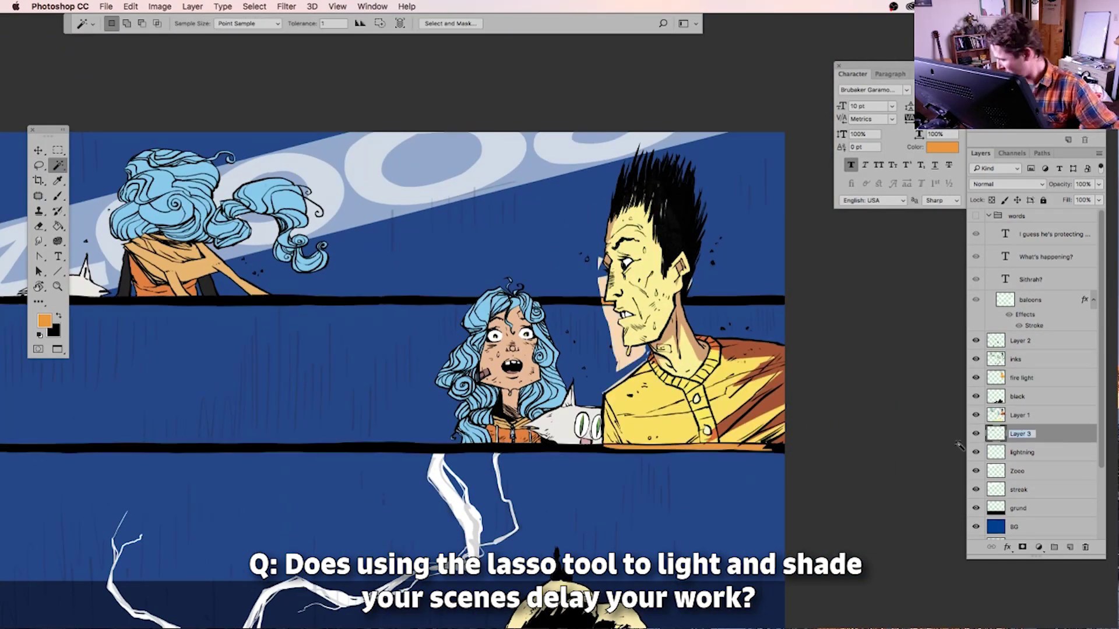
# Clip the black and fire light layers to Layer 1 again
pyautogui.hotkey('alt', ']')
pyautogui.keyDown('alt'); pyautogui.click(1025, 406); pyautogui.keyUp('alt')
pyautogui.keyDown('alt'); pyautogui.click(1026, 387); pyautogui.keyUp('alt')
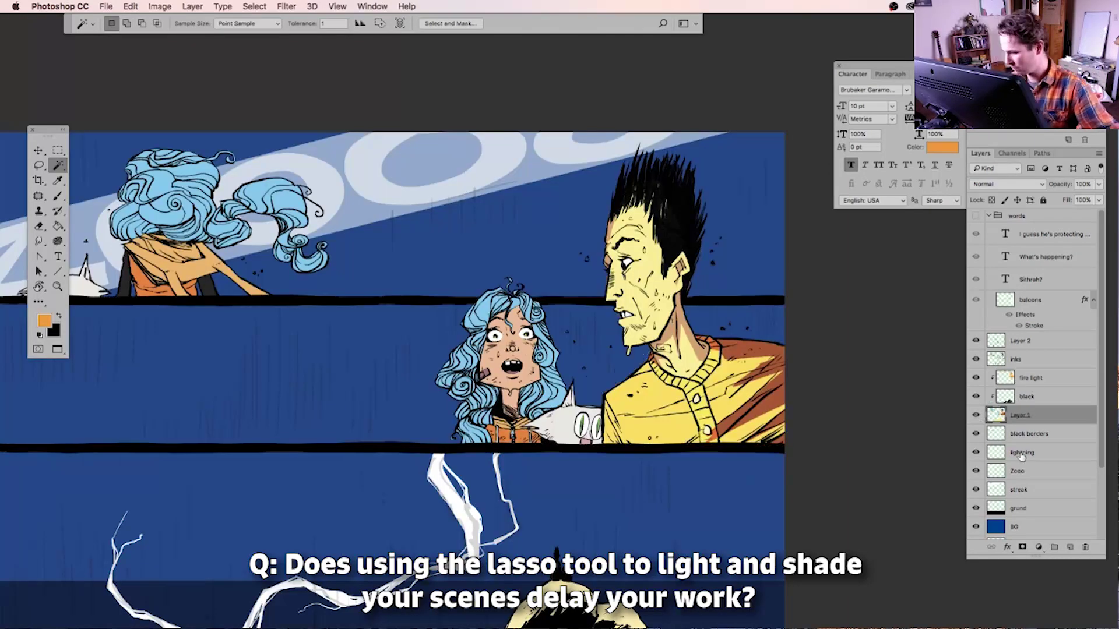
# On the fire light layer, lasso the girl's crown, outer curls and face in the second panel and fill them with orange
pyautogui.press('l')
pyautogui.hotkey('ctrl', '+')
pyautogui.hotkey('alt', ']')
pyautogui.hotkey('alt', ']')
pyautogui.moveTo(419, 327); pyautogui.dragTo(490, 280)
pyautogui.hotkey('alt', 'BackSpace')
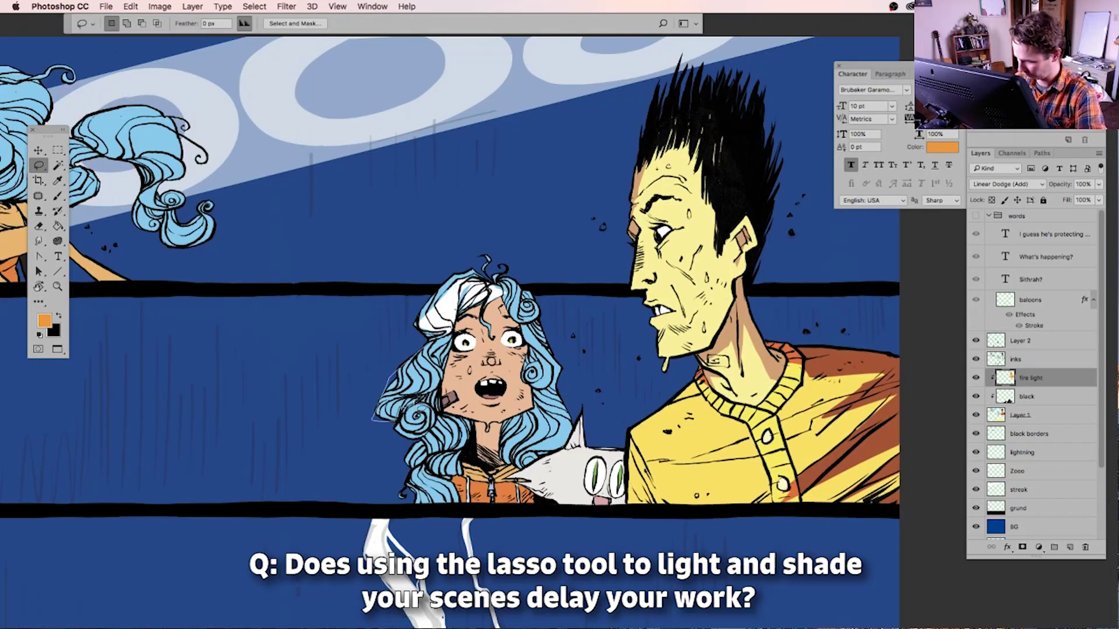
pyautogui.hotkey('alt', 'BackSpace')
pyautogui.hotkey('alt', 'BackSpace')
pyautogui.hotkey('alt', 'BackSpace')
pyautogui.hotkey('alt', 'BackSpace')
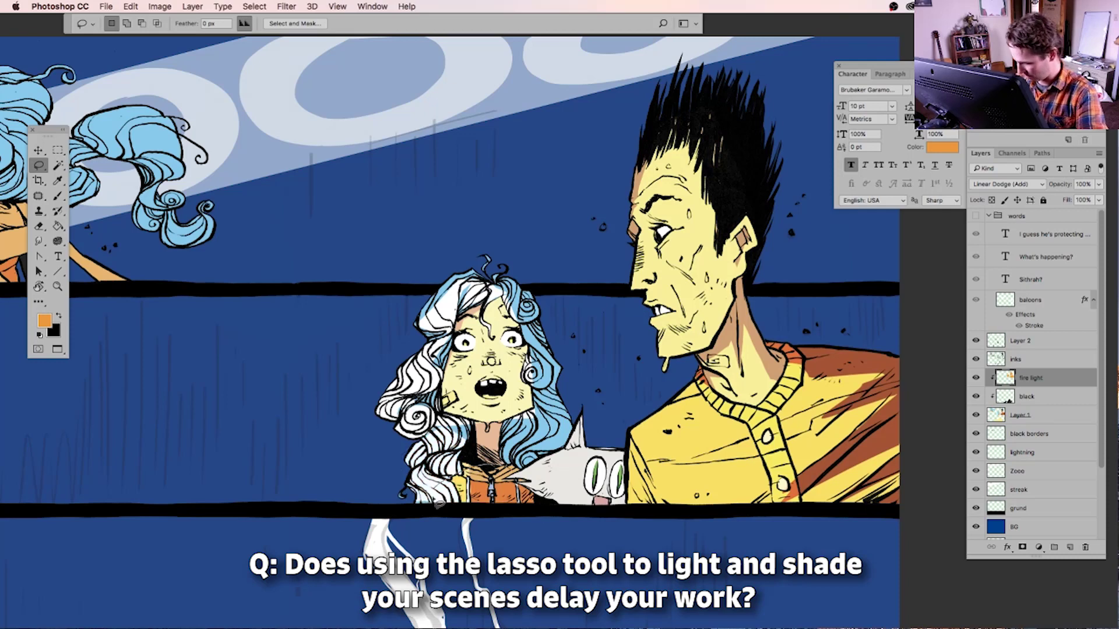
# Extend the orange fire light to the girl's inner curls, neck and jacket and to the white cat
pyautogui.hotkey('alt', 'BackSpace')
pyautogui.hotkey('alt', 'BackSpace')
pyautogui.hotkey('alt', 'BackSpace')
pyautogui.hotkey('alt', 'BackSpace')
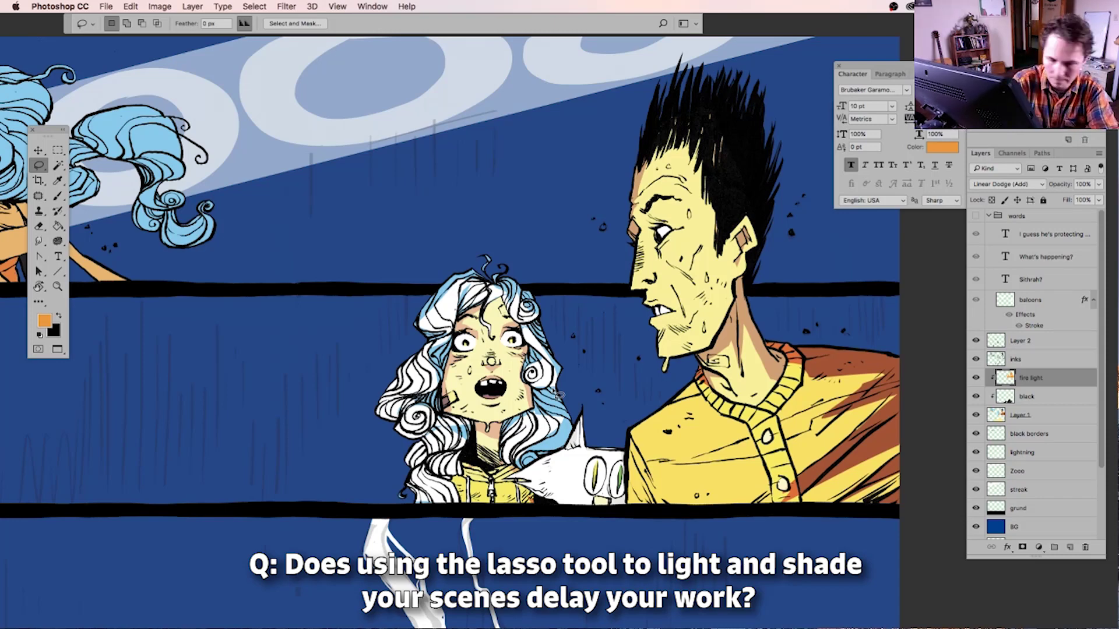
pyautogui.press('Tab')
pyautogui.press('Tab')
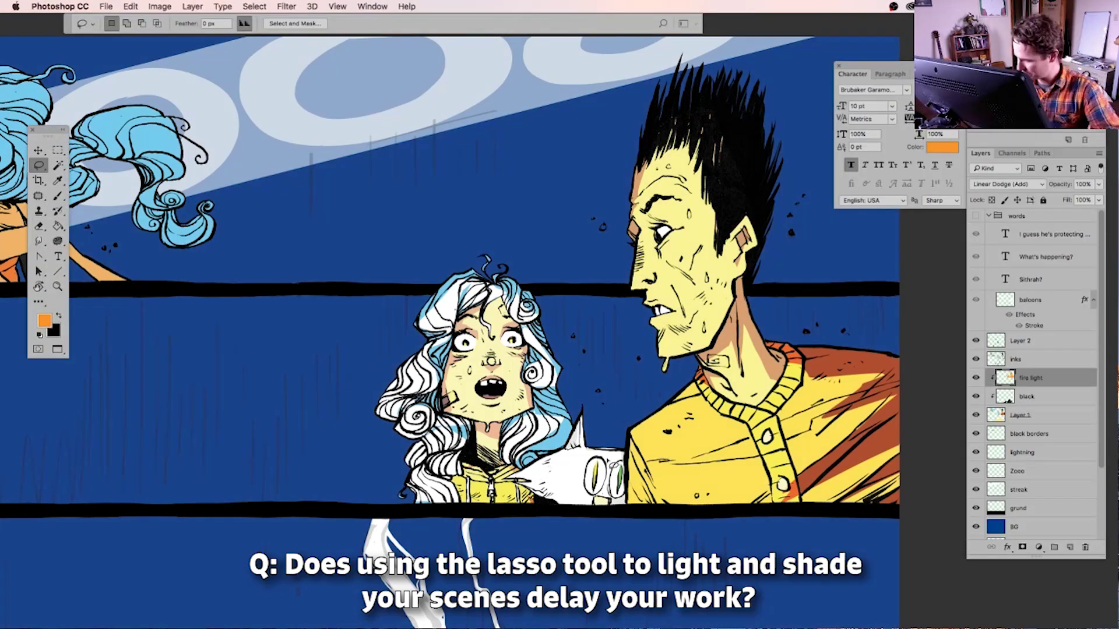
# Cut shadow shapes out of the fire light on the girl's lower curls, her jacket and the cat
pyautogui.scroll(-2, 455, 315)
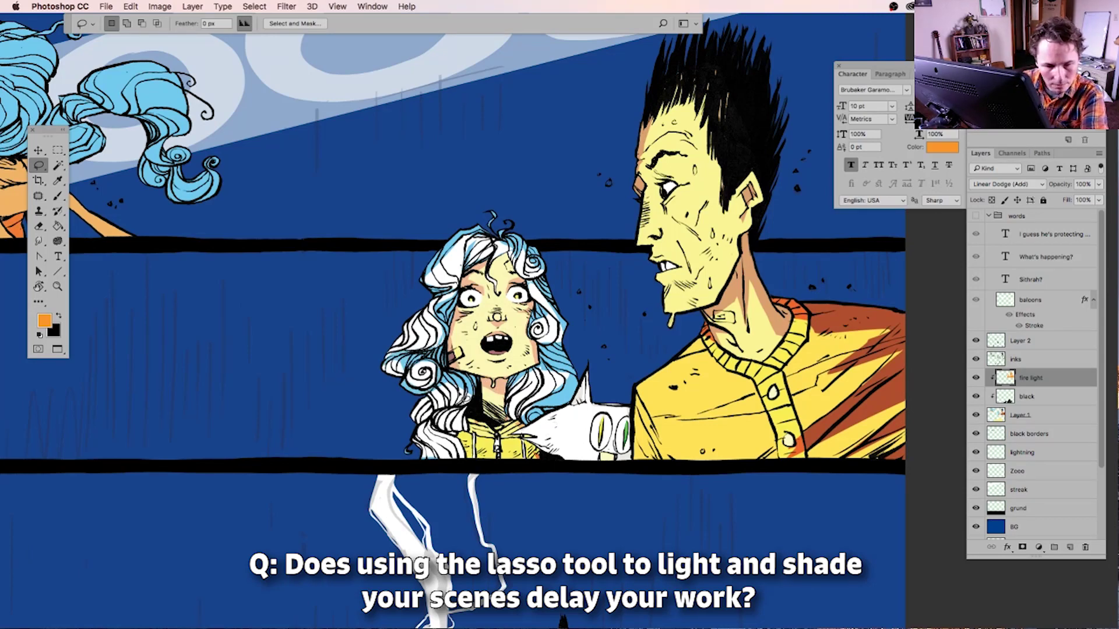
pyautogui.moveTo(438, 469)
pyautogui.mouseDown()
pyautogui.moveTo(492, 458)
pyautogui.moveTo(525, 416)
pyautogui.mouseUp()
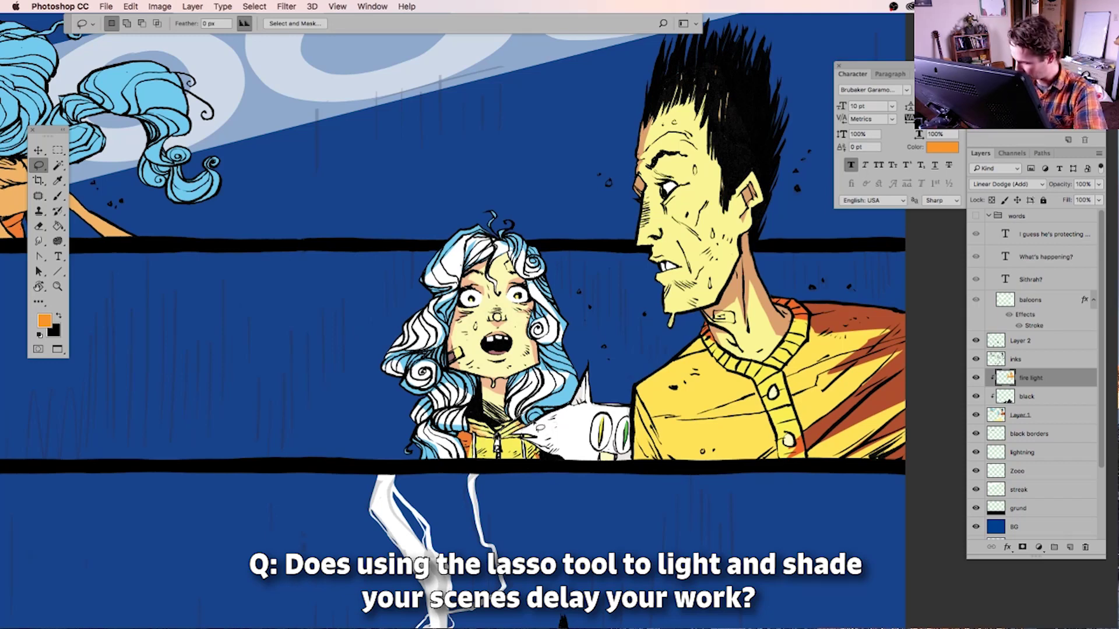
pyautogui.moveTo(548, 451); pyautogui.dragTo(650, 357)
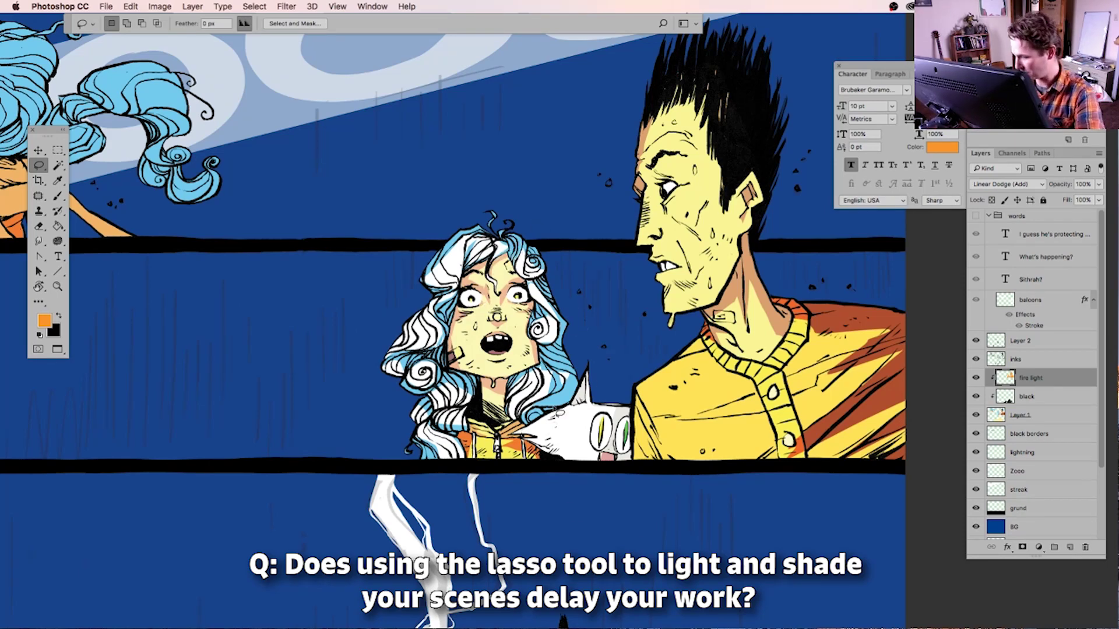
pyautogui.scroll(5, 512, 539)
pyautogui.hscroll(3, 513, 539)
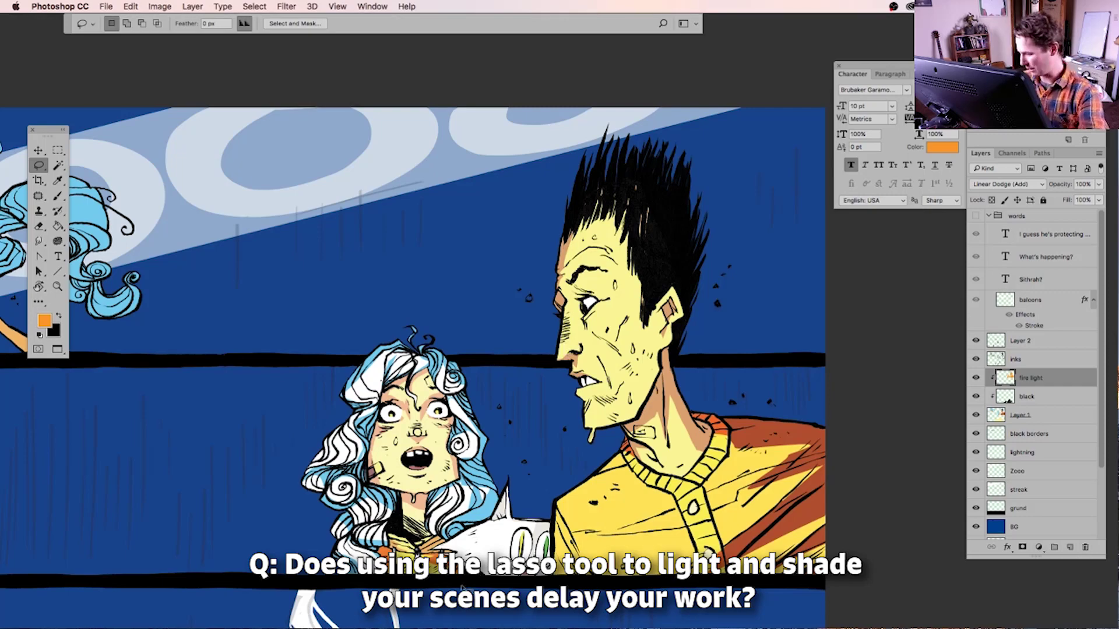
pyautogui.scroll(-3, 464, 589)
pyautogui.scroll(3, 694, 163)
pyautogui.scroll(-2, 694, 163)
pyautogui.scroll(2, 694, 163)
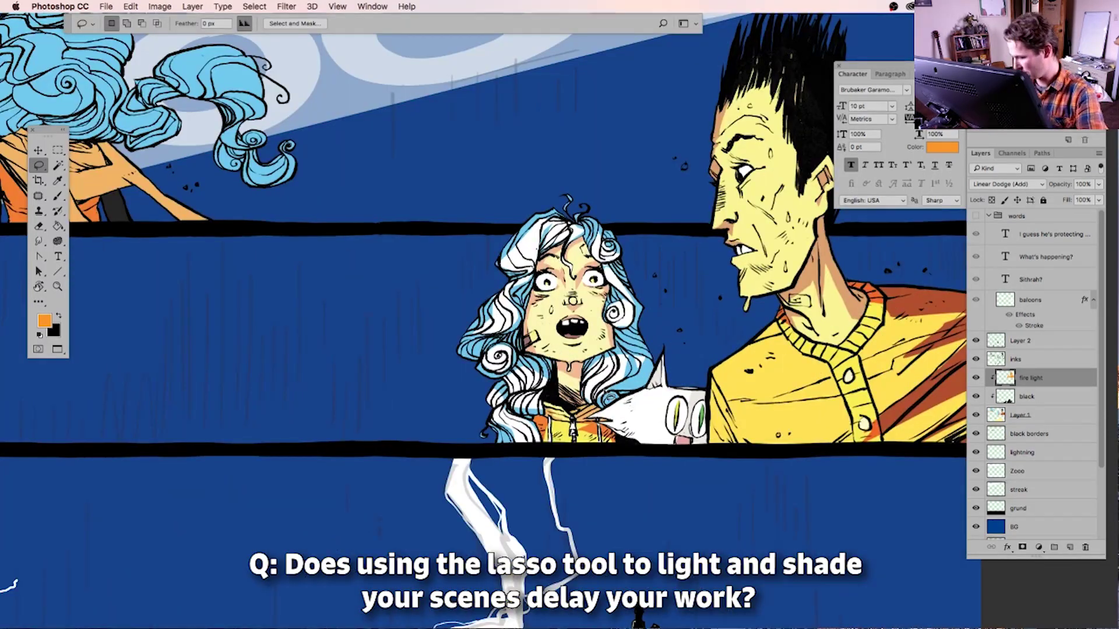
pyautogui.moveTo(494, 388); pyautogui.dragTo(301, 269)
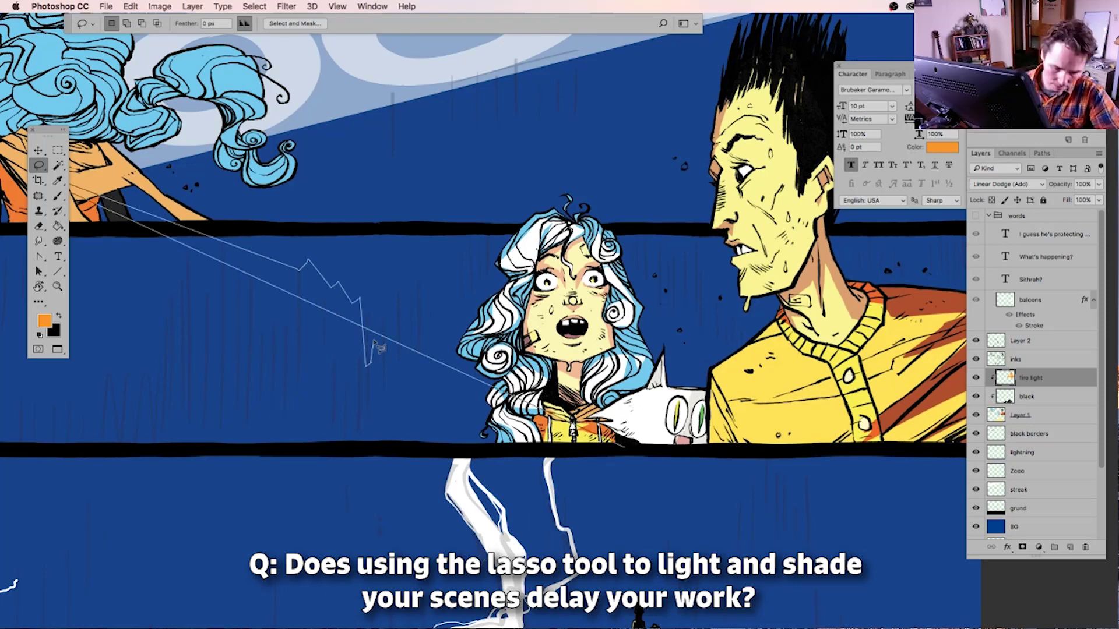
pyautogui.moveTo(379, 348); pyautogui.dragTo(408, 337)
pyautogui.press('Return')
pyautogui.moveTo(265, 387); pyautogui.dragTo(591, 545)
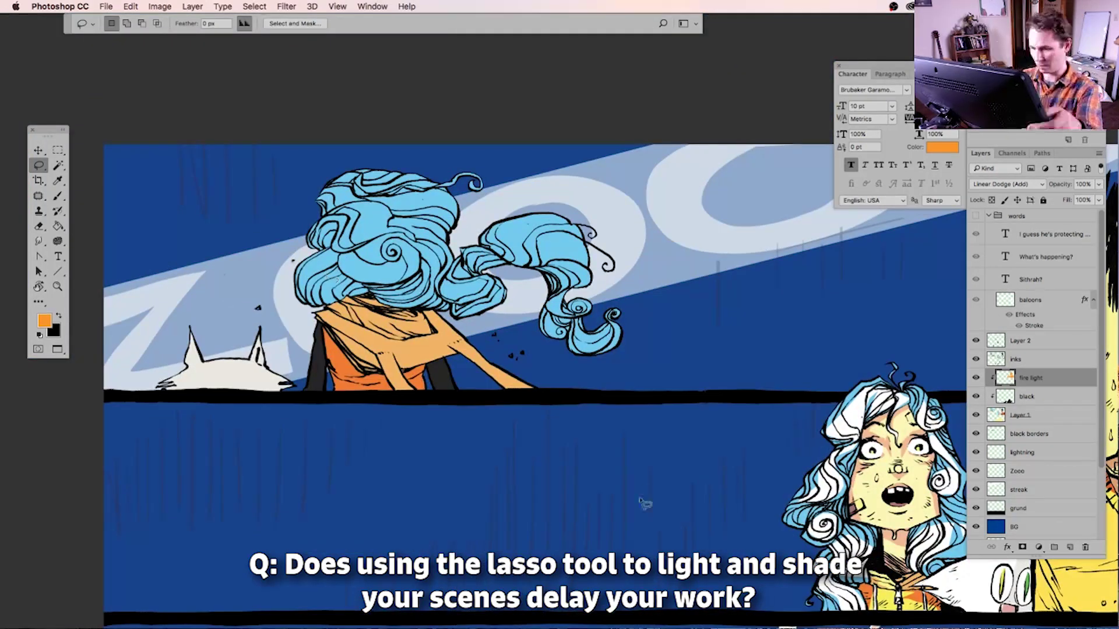
# Separate the characters of the top two panels from Layer 1 onto a layer named chars directly above it
pyautogui.scroll(-3, 646, 492)
pyautogui.moveTo(646, 491); pyautogui.dragTo(514, 477)
pyautogui.press('m')
pyautogui.hotkey('ctrl', 'shift', 'alt', 'n')
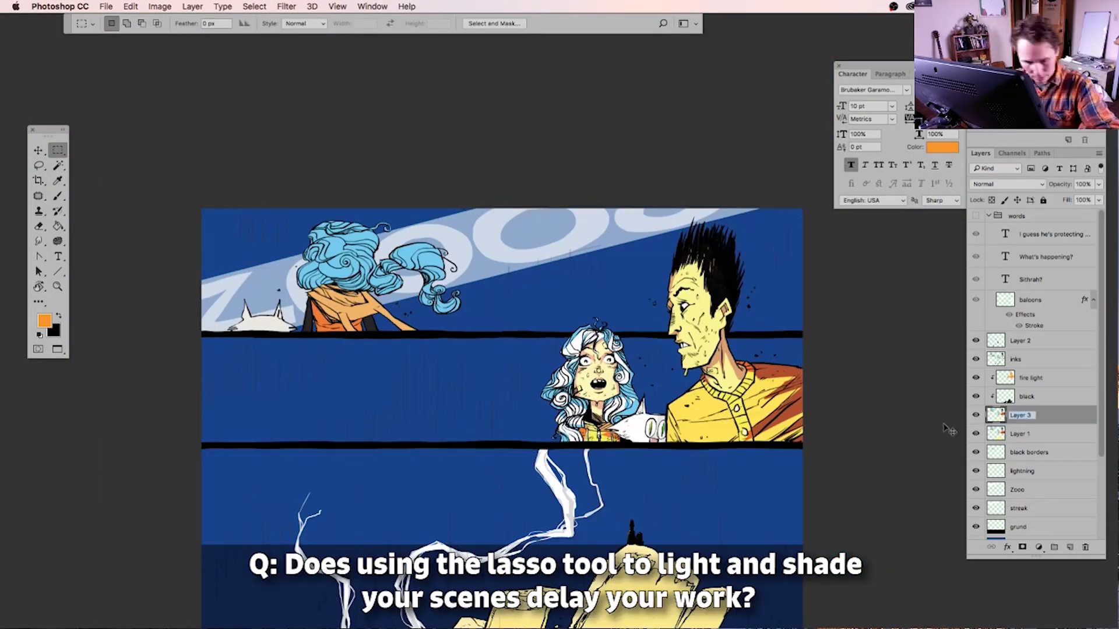
pyautogui.hotkey('ctrl', 'j')
pyautogui.moveTo(195, 201); pyautogui.dragTo(851, 452)
# Clip a duplicate of the chars layer above it and colorize the copy with hue 227, saturation 34 and lightness -44
pyautogui.hotkey('ctrl', 'alt', 'g')
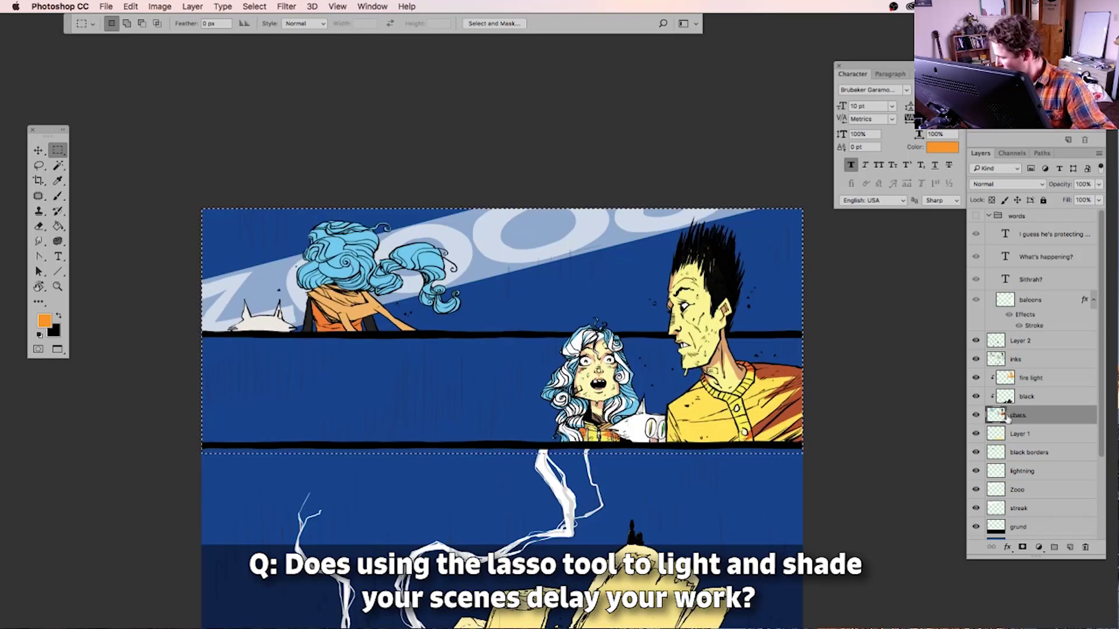
pyautogui.hotkey('ctrl', 'h')
pyautogui.hotkey('ctrl', 'u')
pyautogui.moveTo(871, 387); pyautogui.dragTo(896, 445)
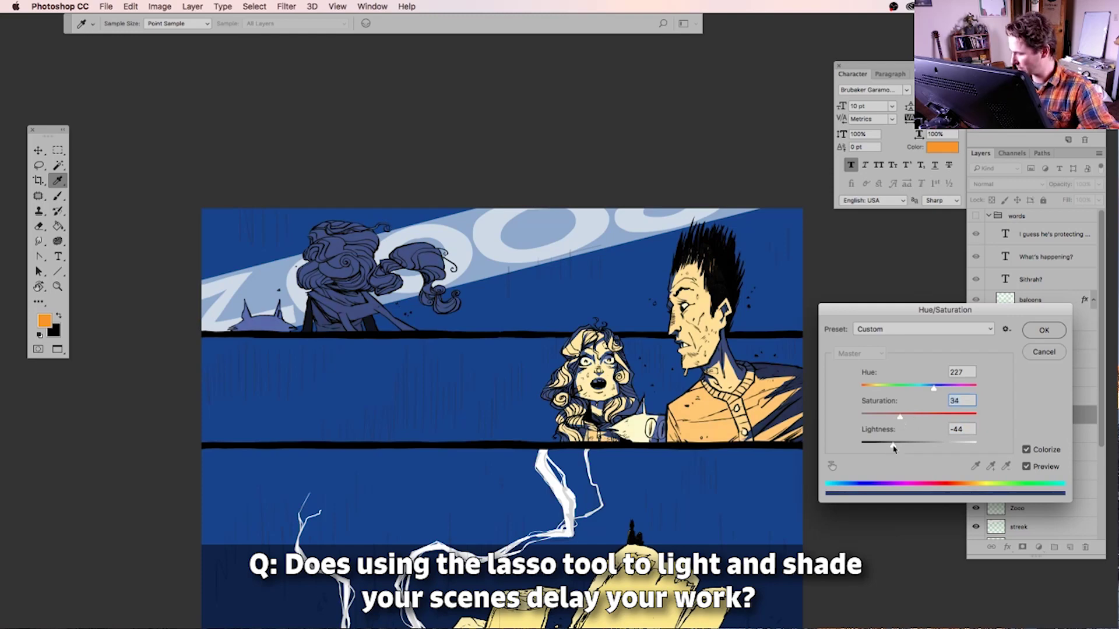
pyautogui.press('Return')
# On the fire light layer, lasso and fill rim light along the back-view woman's hair, coat edges and scarf in the first panel
pyautogui.press('l')
pyautogui.click(1030, 378)
pyautogui.scroll(3, 612, 348)
pyautogui.moveTo(233, 145); pyautogui.dragTo(560, 315)
pyautogui.moveTo(330, 283)
pyautogui.mouseDown()
pyautogui.moveTo(382, 257)
pyautogui.moveTo(475, 259)
pyautogui.moveTo(460, 287)
pyautogui.mouseUp()
pyautogui.moveTo(466, 331); pyautogui.dragTo(460, 373)
pyautogui.moveTo(326, 324)
pyautogui.mouseDown()
pyautogui.moveTo(335, 329)
pyautogui.moveTo(312, 373)
pyautogui.mouseUp()
pyautogui.moveTo(328, 491)
pyautogui.mouseDown()
pyautogui.moveTo(476, 441)
pyautogui.moveTo(416, 460)
pyautogui.moveTo(442, 472)
pyautogui.mouseUp()
pyautogui.moveTo(502, 355); pyautogui.dragTo(507, 368)
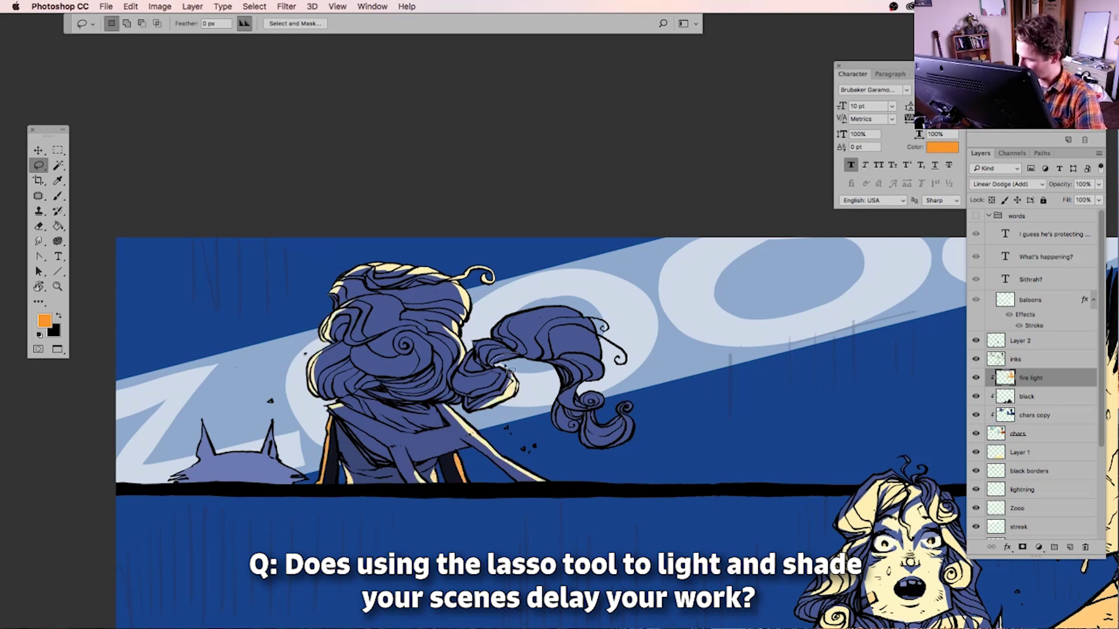
# Add fire light to the ponytail's upper edge and curls, and clear the chars colour inside the loose curl near its end
pyautogui.moveTo(582, 330); pyautogui.dragTo(439, 349)
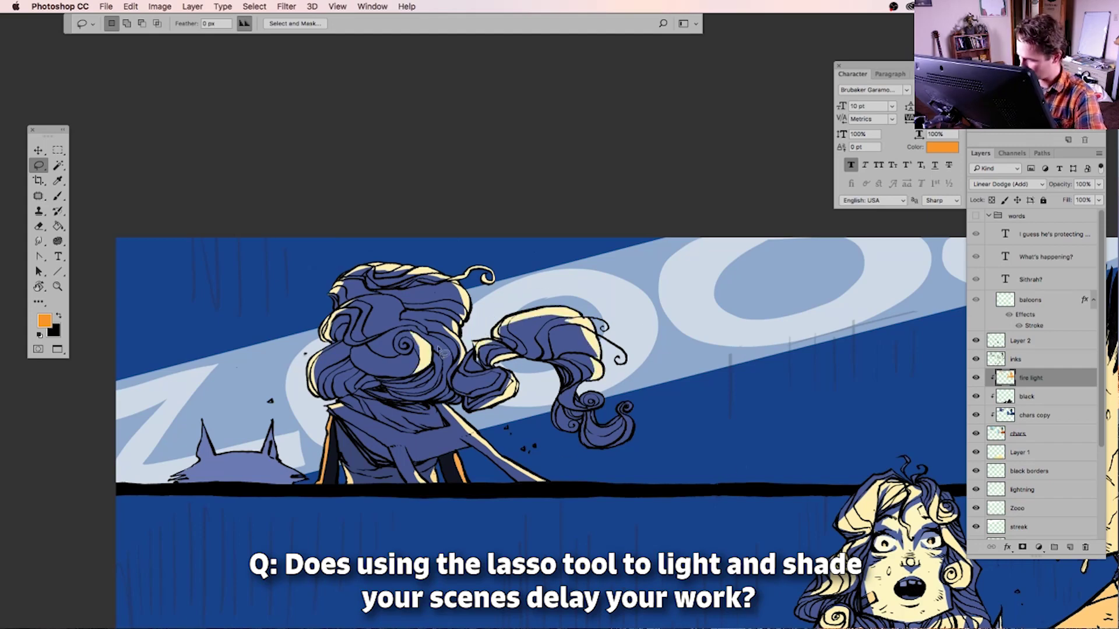
pyautogui.moveTo(575, 389); pyautogui.dragTo(594, 402)
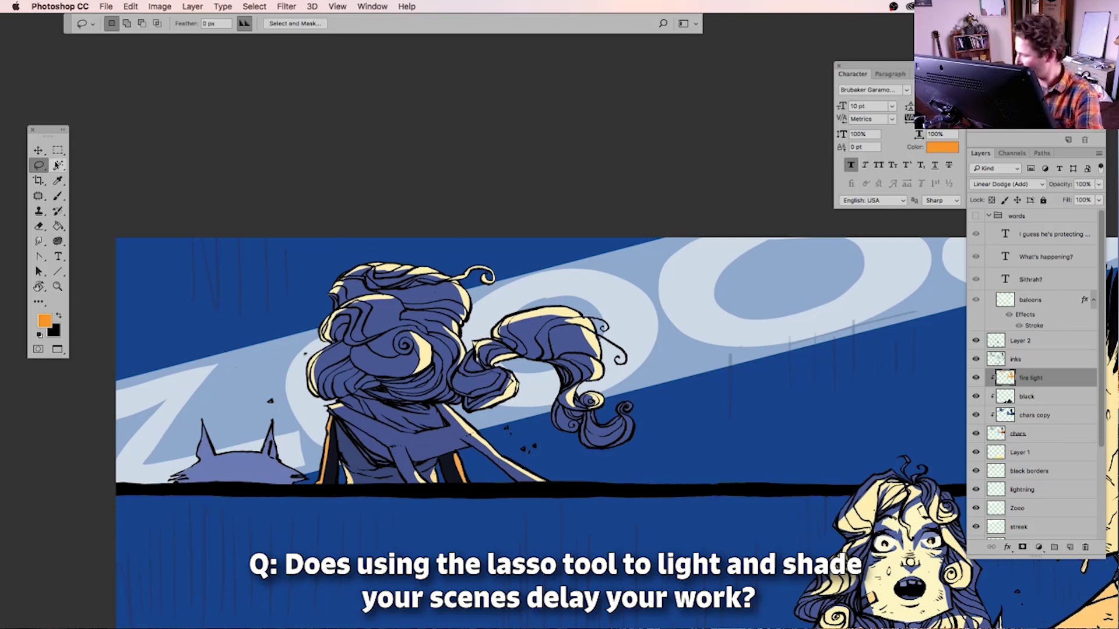
pyautogui.click(1017, 433)
pyautogui.moveTo(574, 429); pyautogui.dragTo(588, 420)
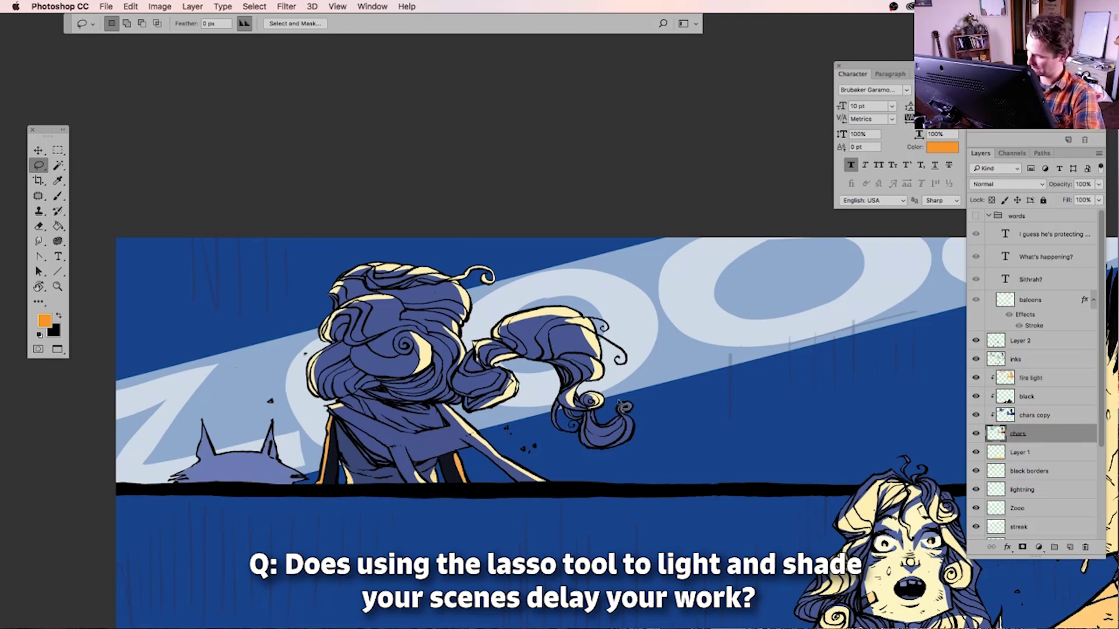
# Add fire light to the ponytail's tip and to the cat's ears and head in the first panel
pyautogui.hotkey('ctrl', '+')
pyautogui.hotkey('alt', ']')
pyautogui.hotkey('alt', ']')
pyautogui.hotkey('alt', ']')
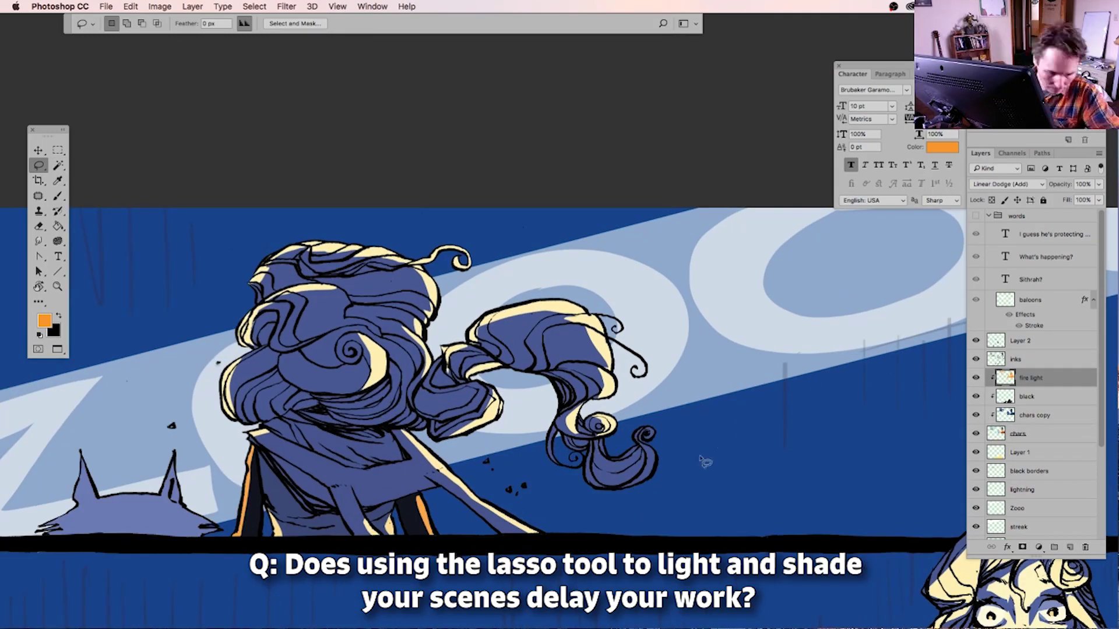
pyautogui.moveTo(591, 473); pyautogui.dragTo(634, 496)
pyautogui.moveTo(473, 425)
pyautogui.mouseDown()
pyautogui.moveTo(583, 493)
pyautogui.moveTo(639, 475)
pyautogui.moveTo(620, 463)
pyautogui.mouseUp()
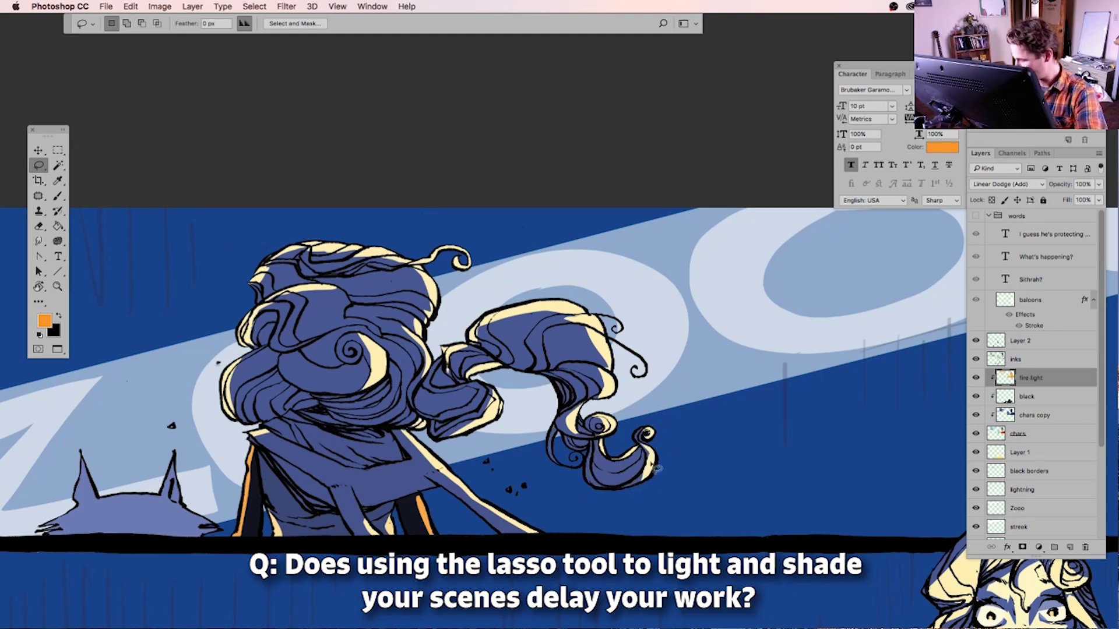
pyautogui.hotkey('ctrl', 'z')
pyautogui.moveTo(457, 368)
pyautogui.mouseDown()
pyautogui.moveTo(504, 333)
pyautogui.moveTo(718, 288)
pyautogui.mouseUp()
pyautogui.moveTo(437, 395); pyautogui.dragTo(460, 402)
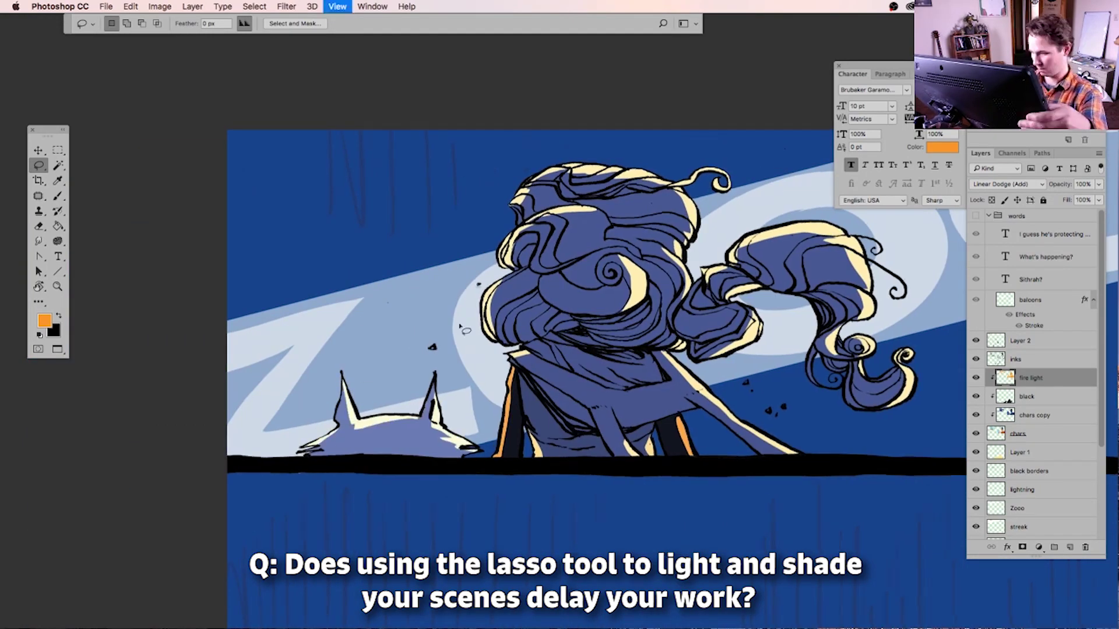
# Move the four texture layers above Layer 2 and group them
pyautogui.scroll(-5, 460, 407)
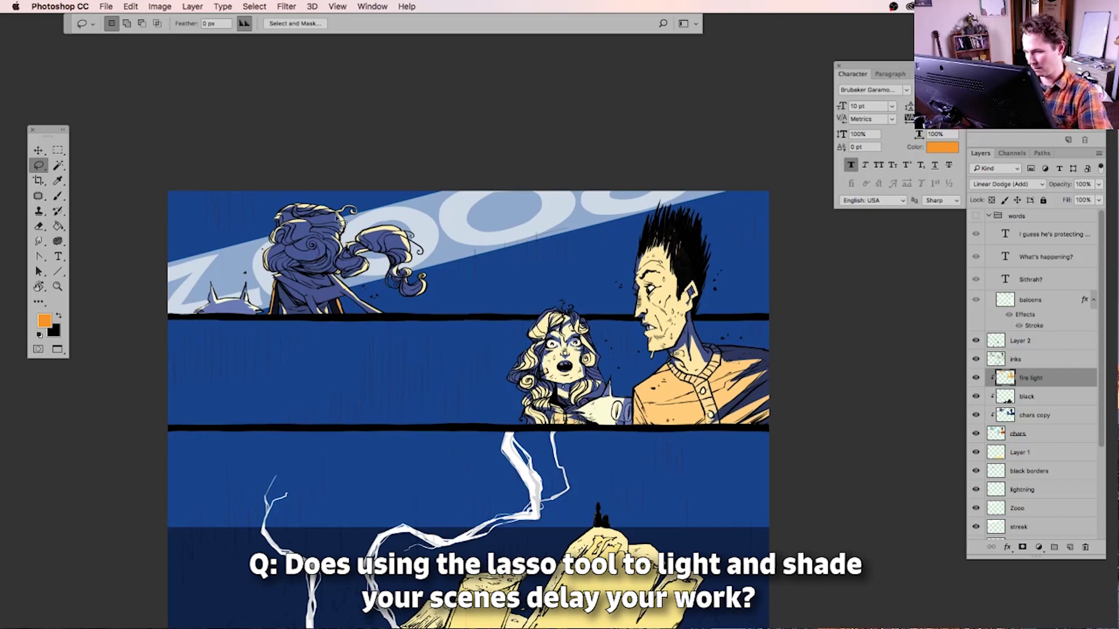
pyautogui.scroll(3, 280, 192)
pyautogui.scroll(-4, 547, 522)
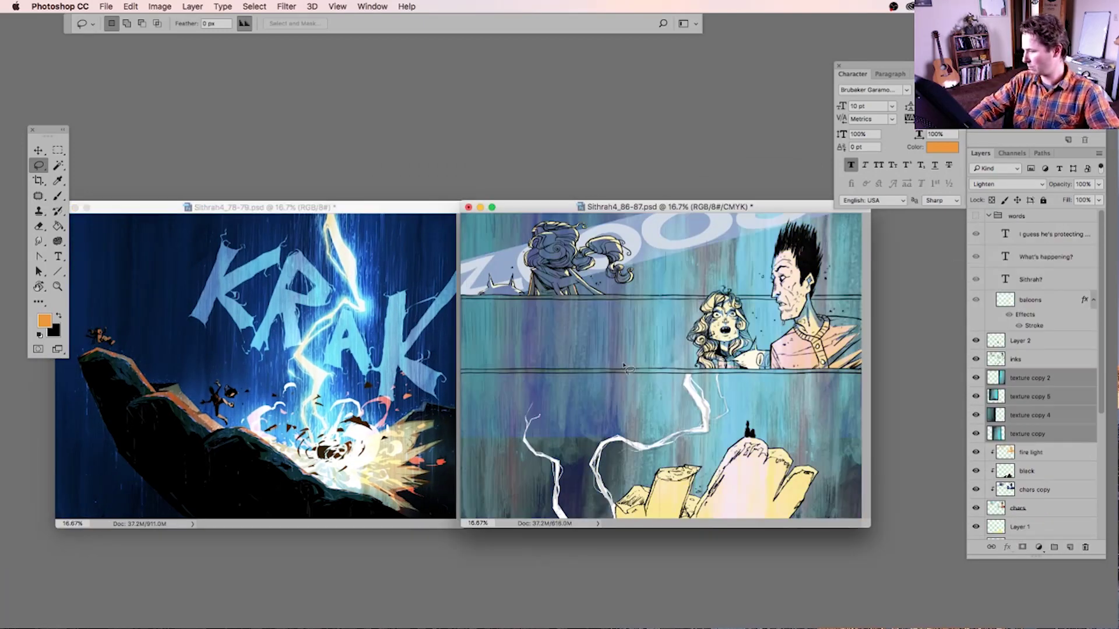
pyautogui.moveTo(976, 378); pyautogui.dragTo(976, 434)
pyautogui.moveTo(1029, 396); pyautogui.dragTo(999, 356)
pyautogui.hotkey('ctrl', 'g')
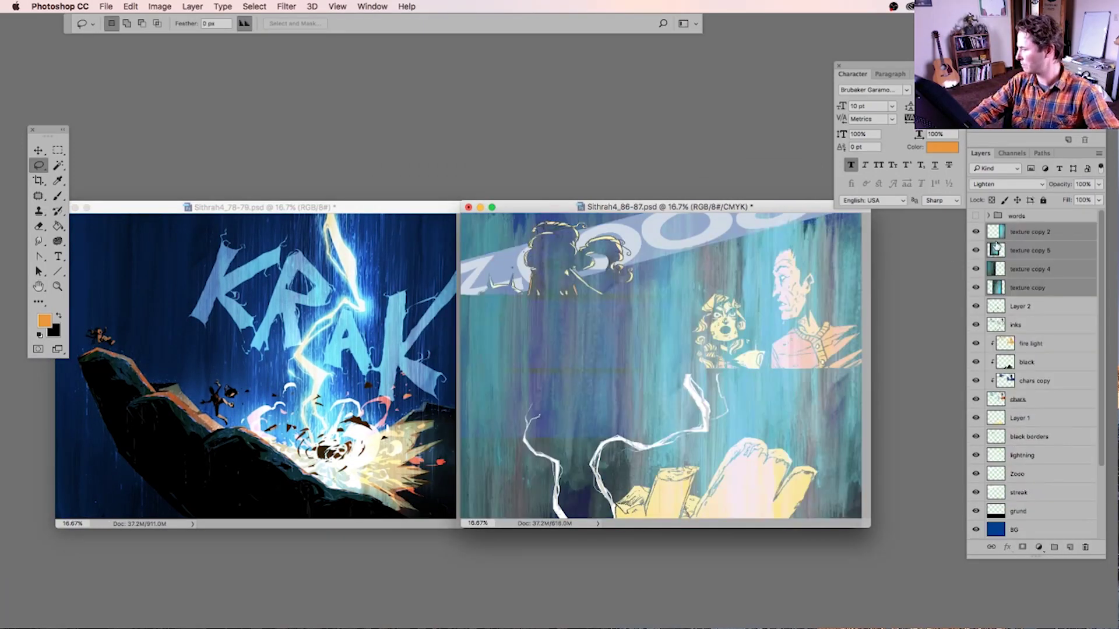
# Rename the group textures, change its blending mode, and expand it
pyautogui.doubleClick(1018, 229)
pyautogui.write('textures')
pyautogui.press('Return')
pyautogui.click(1006, 184)
pyautogui.click(1003, 308)
pyautogui.click(989, 229)
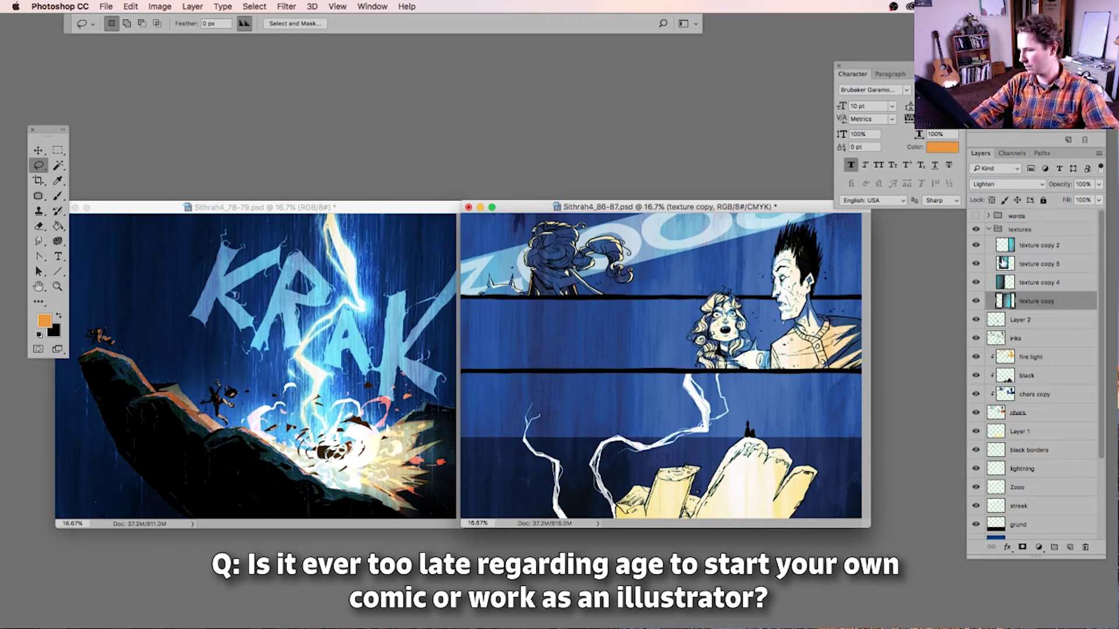
# Move the black layer directly above Layer 1 and colorize Layer 1's rocks with hue 9, saturation 67 and lightness -35
pyautogui.moveTo(1025, 376); pyautogui.dragTo(991, 422)
pyautogui.click(996, 431)
pyautogui.hotkey('ctrl', 'u')
pyautogui.moveTo(909, 292); pyautogui.dragTo(986, 392)
pyautogui.moveTo(909, 468); pyautogui.dragTo(883, 471)
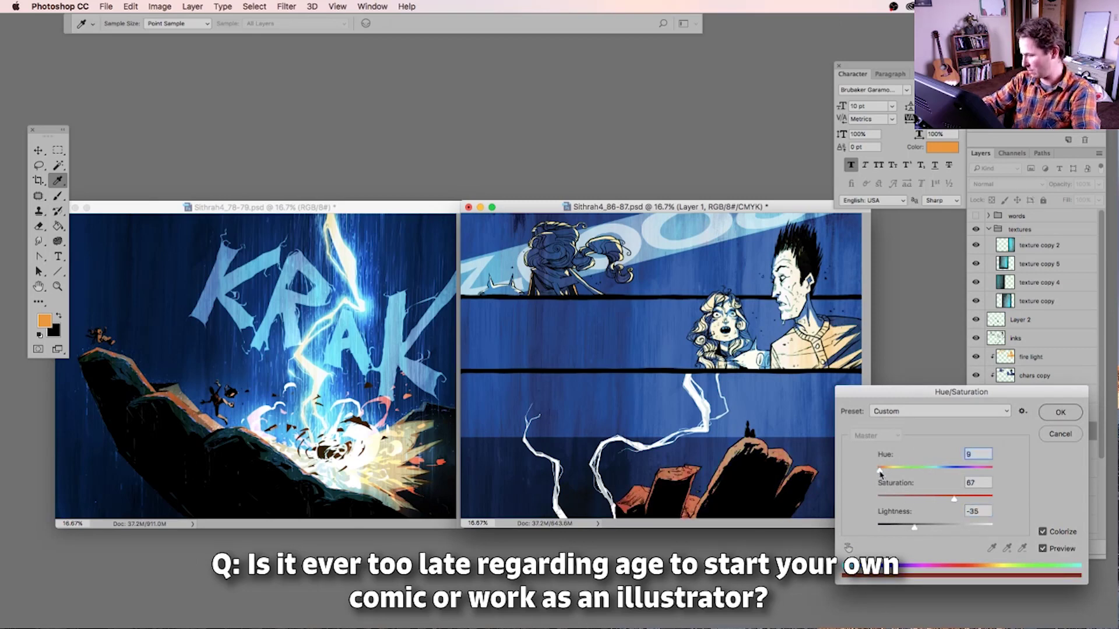
pyautogui.press('Return')
# Try a different opacity for the chars copy layer and undo the change
pyautogui.press('l')
pyautogui.click(1035, 376)
pyautogui.moveTo(1098, 185); pyautogui.dragTo(1091, 200)
pyautogui.click(1099, 184)
pyautogui.press('super+alt+z')
pyautogui.press('super+alt+z')
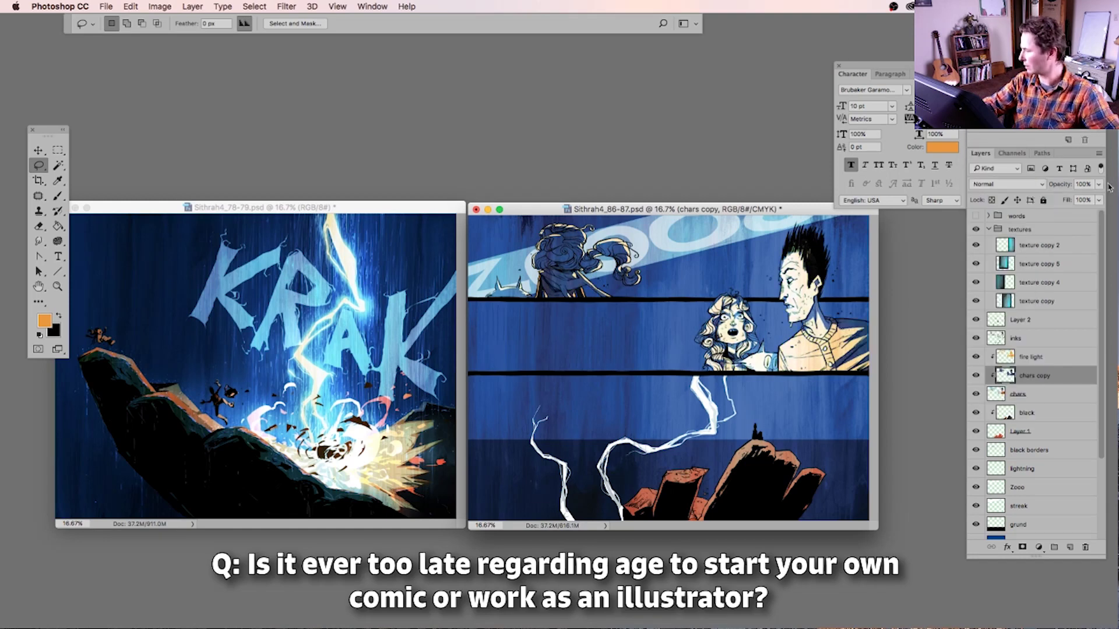
# Shift the fire light layer to a redder, more saturated and darker orange with Hue/Saturation
pyautogui.hotkey('alt', ']')
pyautogui.press('super+u')
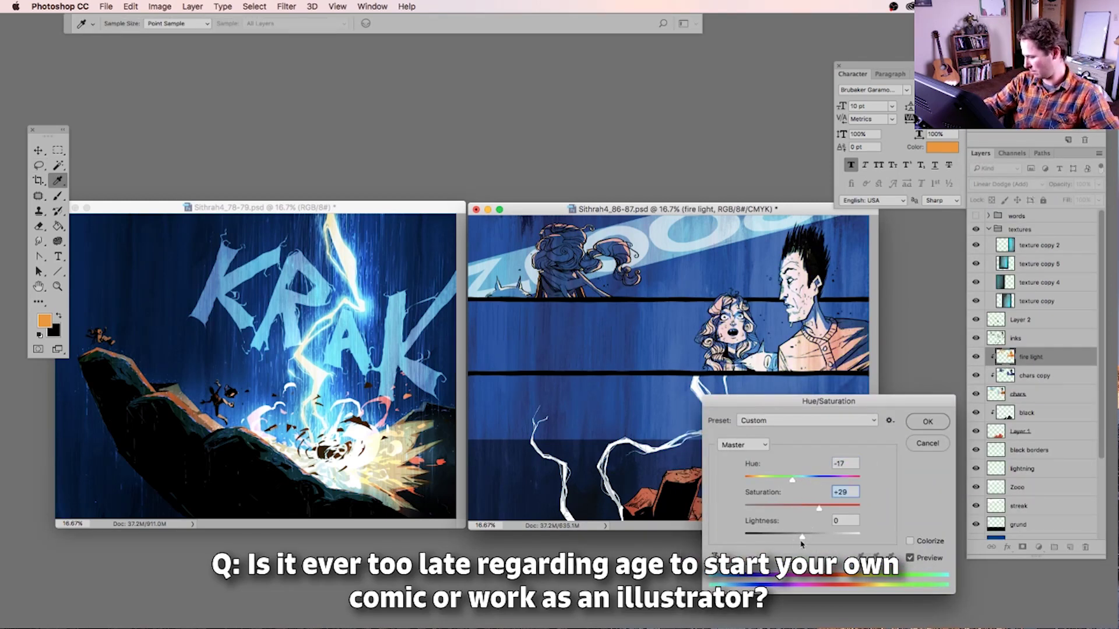
pyautogui.moveTo(801, 535); pyautogui.dragTo(785, 541)
pyautogui.moveTo(792, 479); pyautogui.dragTo(843, 507)
pyautogui.click(926, 423)
# Darken the blue shadow tones of the chars copy layer with Hue/Saturation
pyautogui.hotkey('alt', '[')
pyautogui.press('super+u')
pyautogui.click(924, 425)
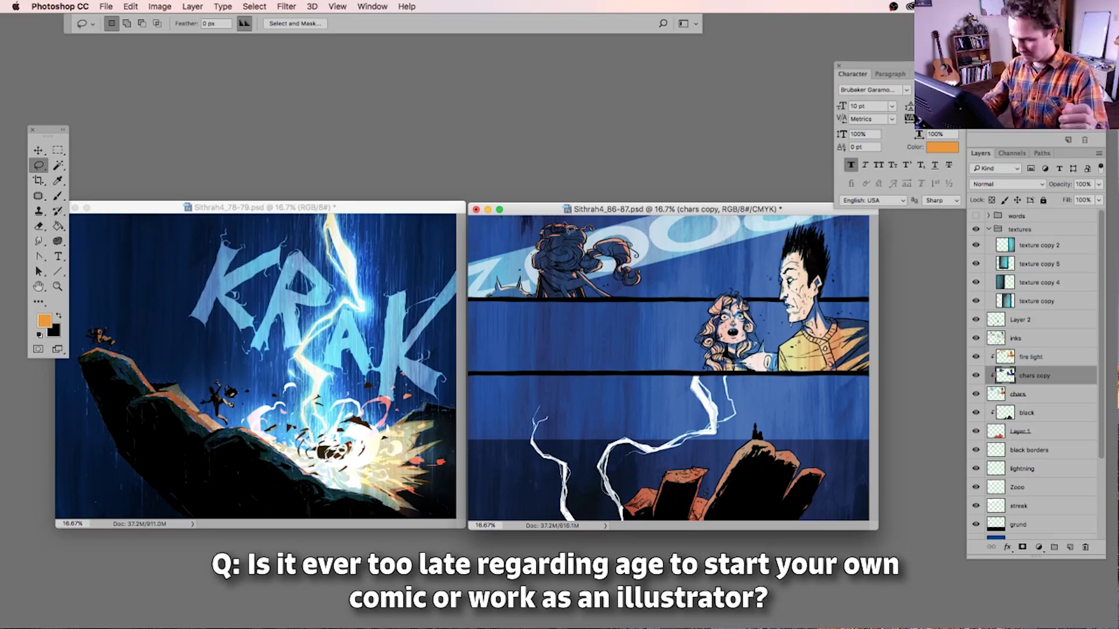
# Hide and isolate Layer 2 to examine which marks it contributes to the page
pyautogui.press('super+equal')
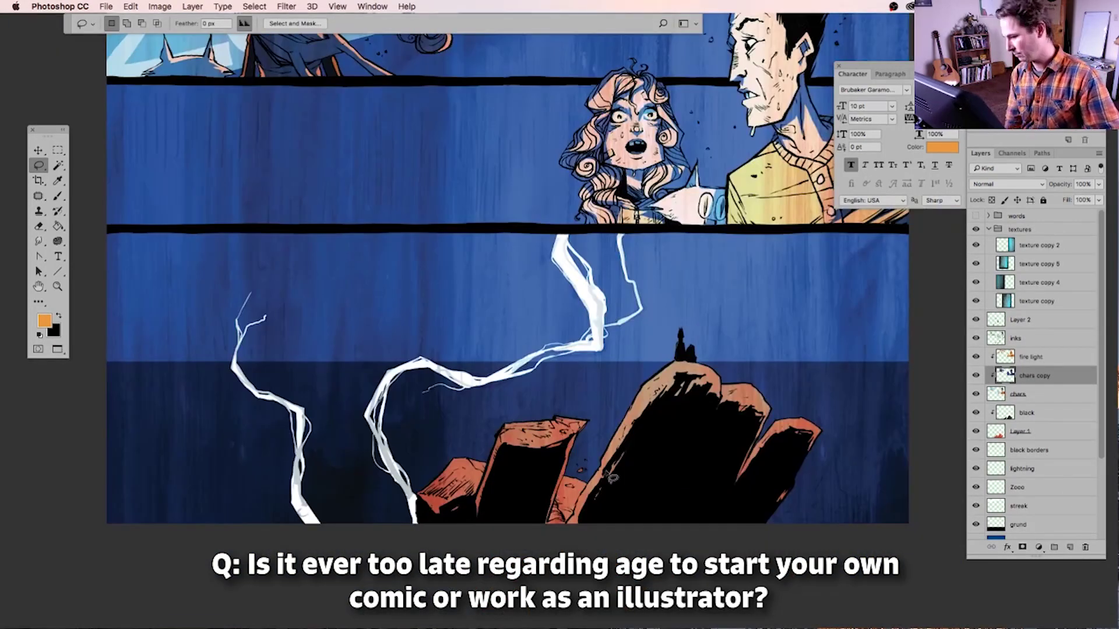
pyautogui.click(981, 317)
pyautogui.scroll(5, 507, 489)
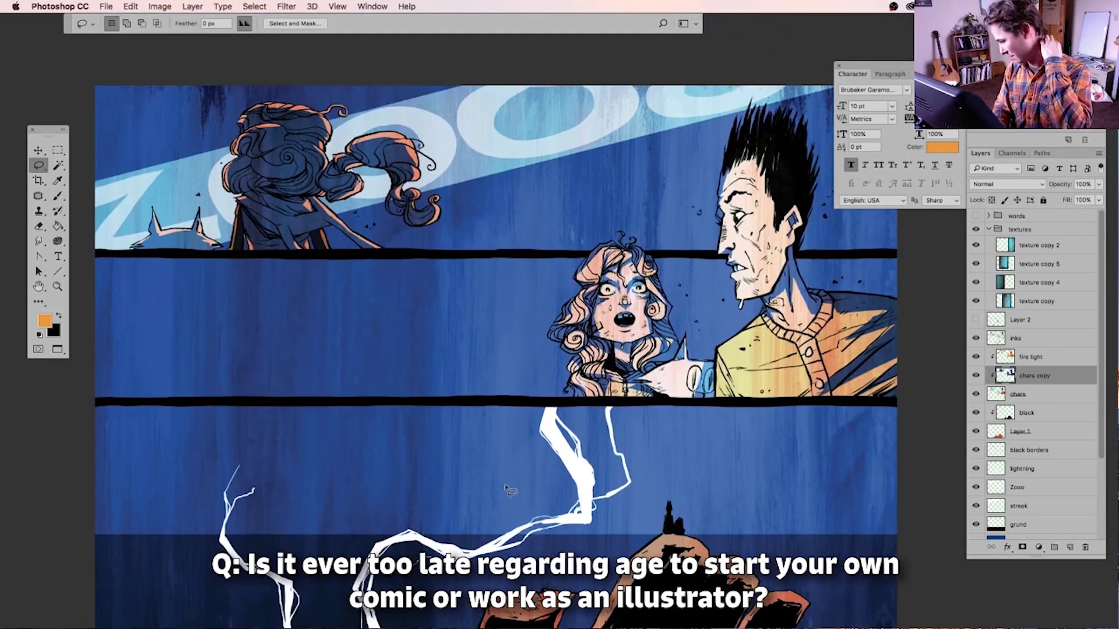
pyautogui.scroll(-4, 507, 490)
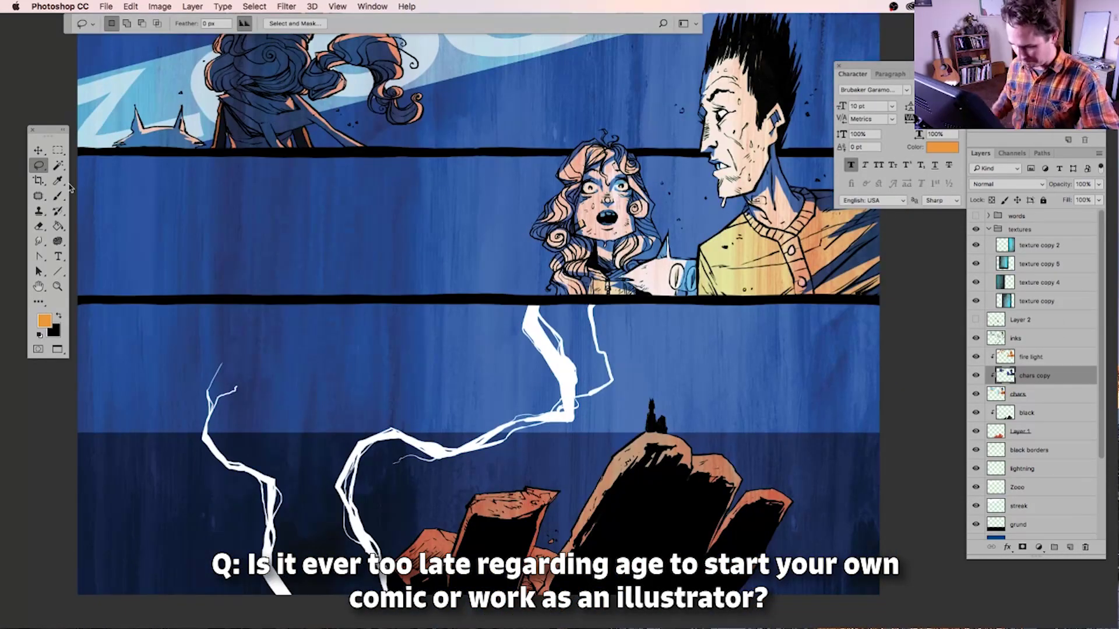
pyautogui.scroll(-3, 68, 186)
pyautogui.keyDown('alt'); pyautogui.click(976, 320); pyautogui.keyUp('alt')
pyautogui.keyDown('alt'); pyautogui.click(976, 319); pyautogui.keyUp('alt')
# Show Layer 2 again, and on a layer named fire beneath Layer 1, lasso the flames around the rocks and fill them with orange
pyautogui.click(1031, 320)
pyautogui.click(976, 319)
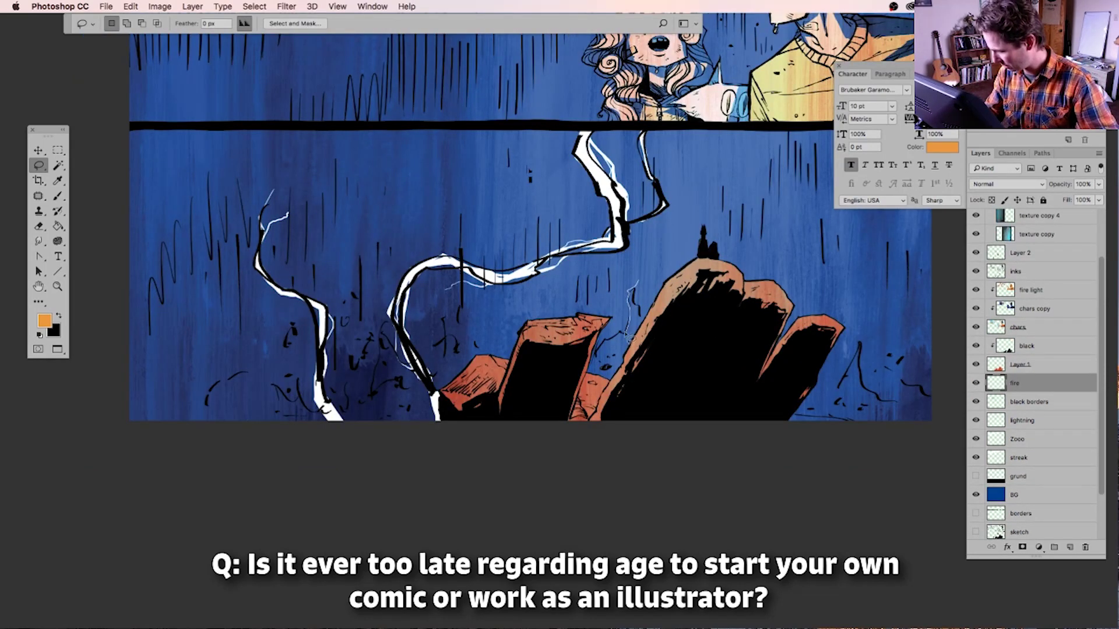
pyautogui.moveTo(585, 403); pyautogui.dragTo(597, 443)
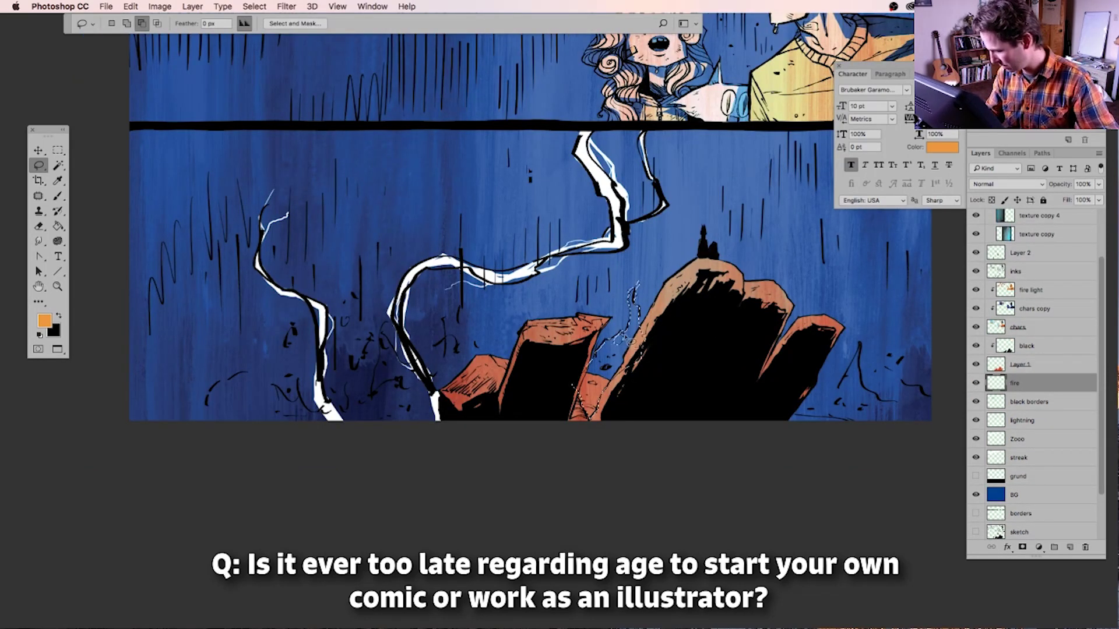
pyautogui.moveTo(798, 411)
pyautogui.mouseDown()
pyautogui.moveTo(862, 346)
pyautogui.moveTo(897, 390)
pyautogui.moveTo(820, 408)
pyautogui.mouseUp()
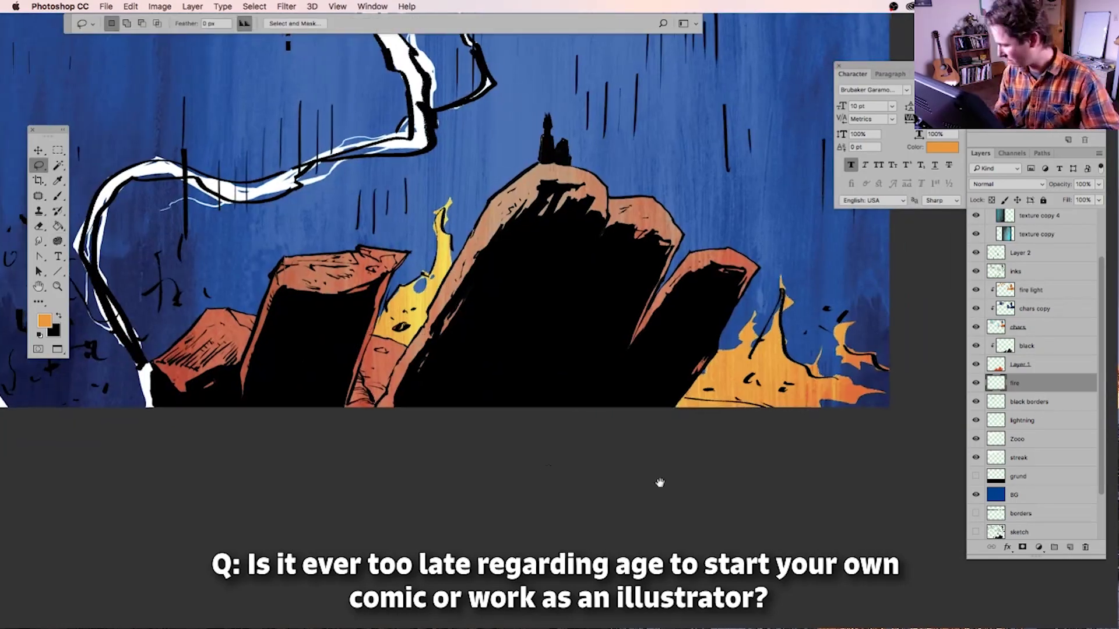
# On the fire layer, lasso the large flames around the two lightning bolts left of the rocks and fill them with orange
pyautogui.moveTo(660, 482)
pyautogui.mouseDown()
pyautogui.moveTo(731, 392)
pyautogui.moveTo(815, 408)
pyautogui.moveTo(627, 483)
pyautogui.moveTo(775, 435)
pyautogui.moveTo(839, 327)
pyautogui.moveTo(857, 372)
pyautogui.moveTo(789, 474)
pyautogui.moveTo(830, 379)
pyautogui.mouseUp()
pyautogui.moveTo(570, 529); pyautogui.dragTo(805, 512)
pyautogui.moveTo(473, 217)
pyautogui.mouseDown()
pyautogui.moveTo(451, 356)
pyautogui.moveTo(413, 300)
pyautogui.moveTo(379, 399)
pyautogui.moveTo(274, 397)
pyautogui.moveTo(670, 308)
pyautogui.moveTo(609, 262)
pyautogui.moveTo(542, 318)
pyautogui.moveTo(554, 195)
pyautogui.moveTo(473, 217)
pyautogui.mouseUp()
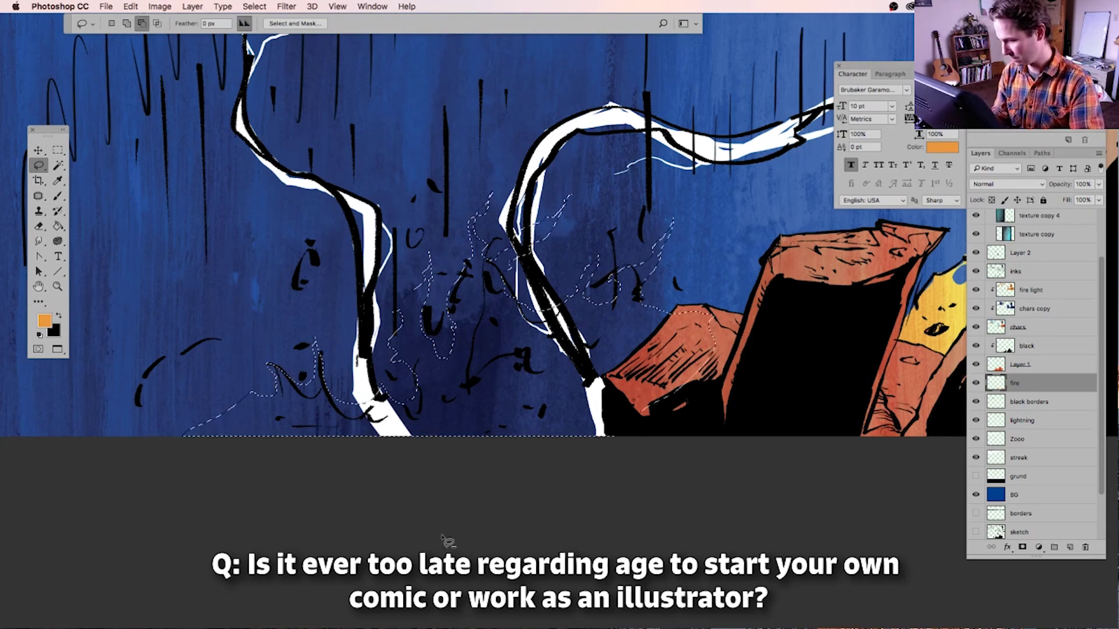
pyautogui.hotkey('alt', 'BackSpace')
pyautogui.hotkey('ctrl', 'd')
# Cut small rounded holes into the orange flames around the left lightning bolts and along their low outer edge
pyautogui.click(619, 353)
pyautogui.click(644, 315)
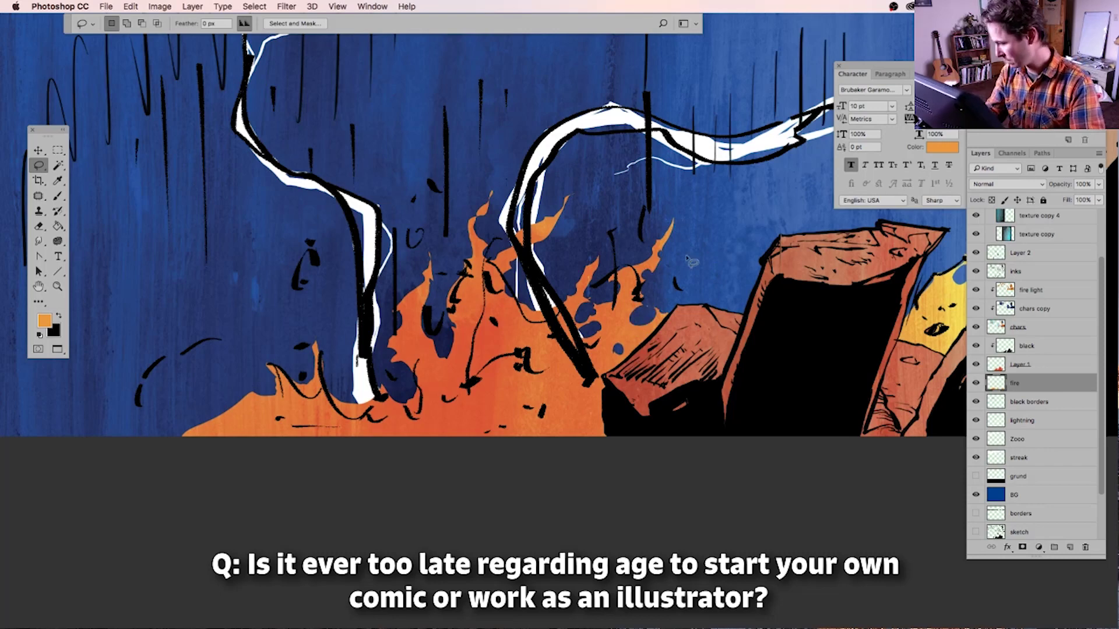
pyautogui.click(417, 344)
pyautogui.click(422, 315)
pyautogui.press('super+minus')
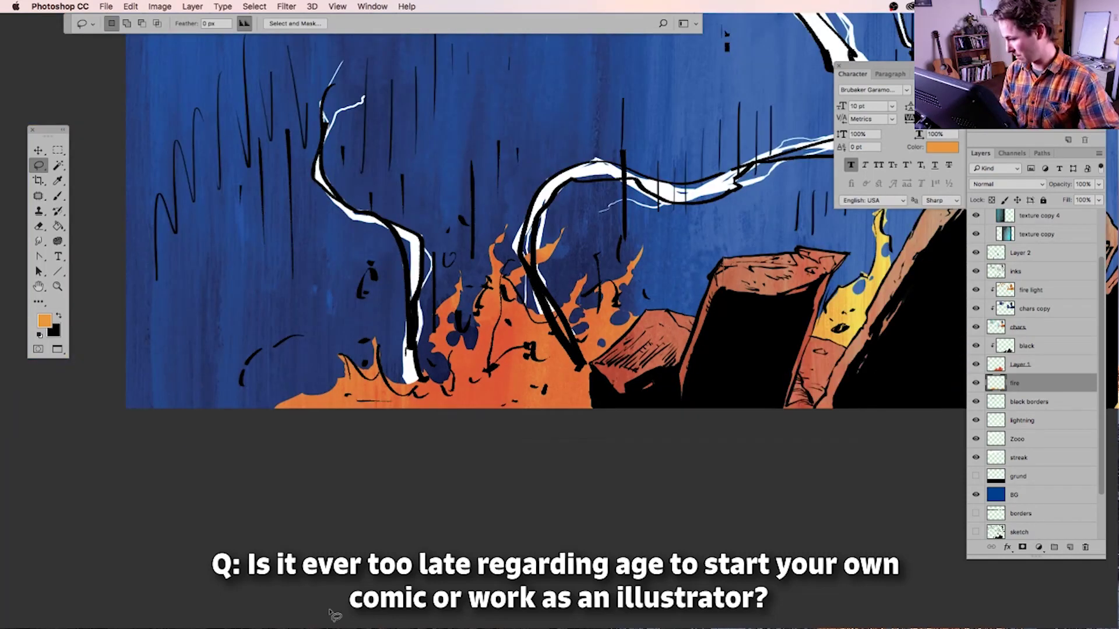
pyautogui.click(358, 357)
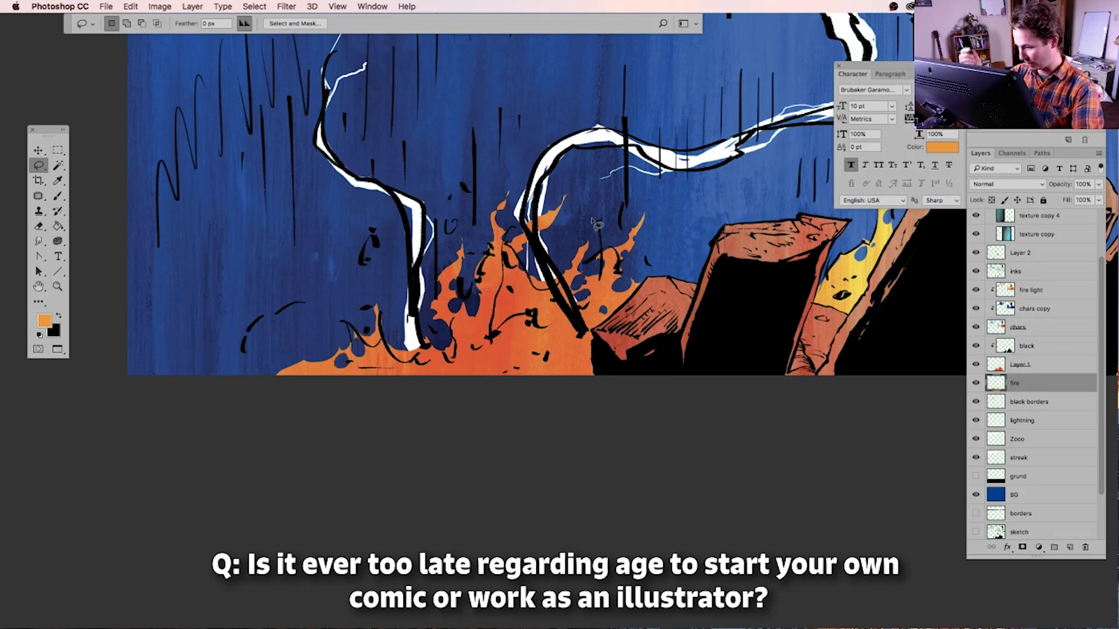
pyautogui.moveTo(568, 489); pyautogui.dragTo(495, 496)
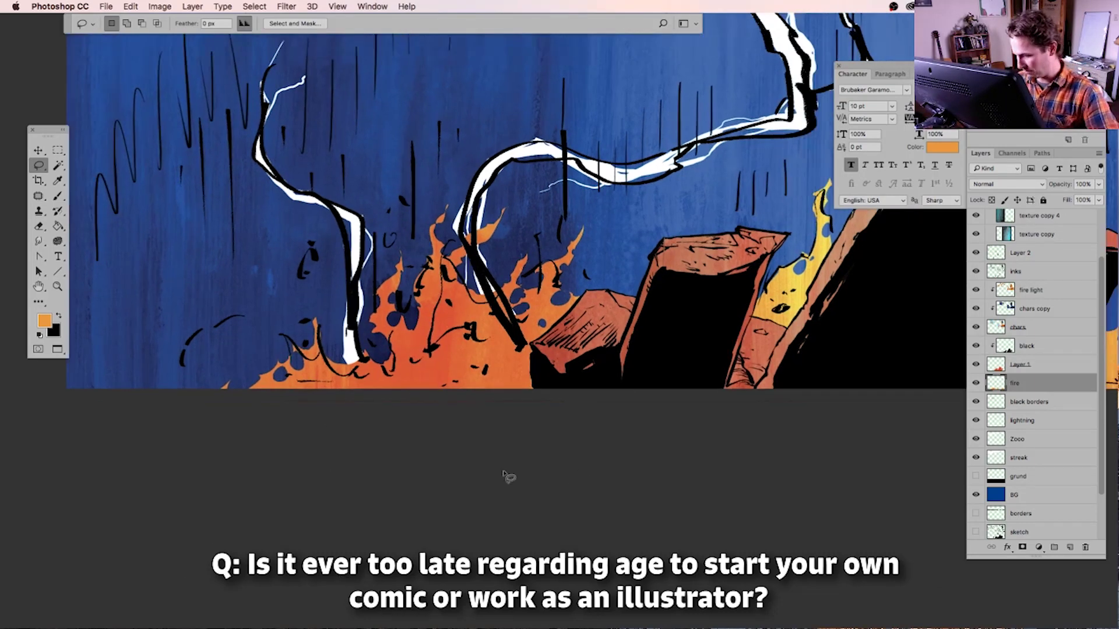
# Hide Layer 2 and set the fire layer's blending mode to Linear Dodge (Add)
pyautogui.press('super+minus')
pyautogui.click(976, 252)
pyautogui.press('super+minus')
pyautogui.press('super+plus')
pyautogui.hotkey('shift', 'alt', 'w')
pyautogui.press('super+plus')
pyautogui.press('super+plus')
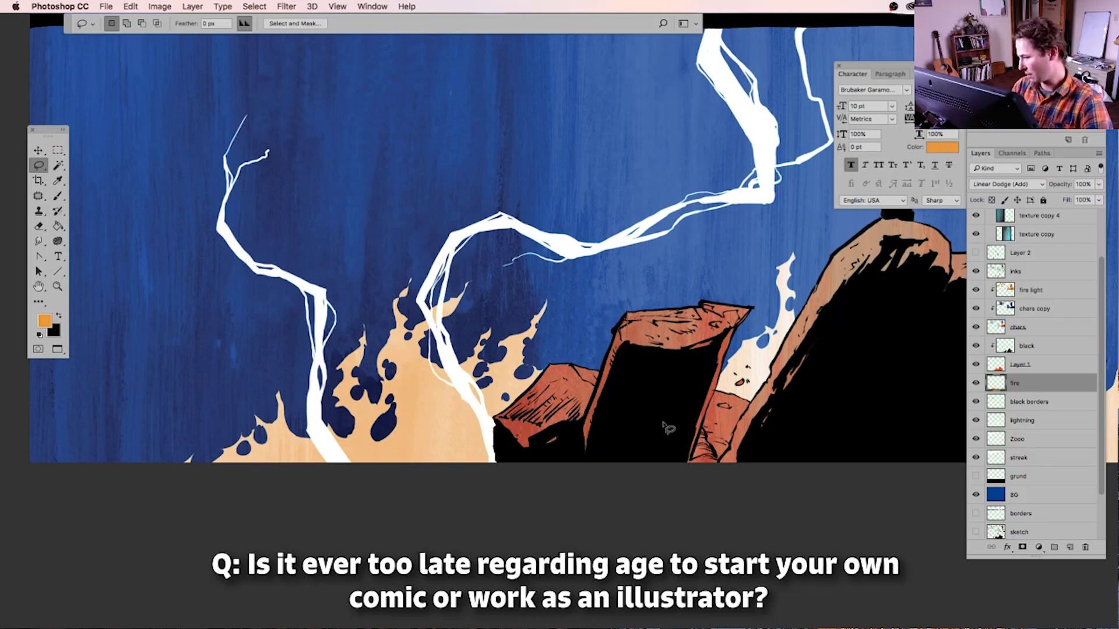
# On the fire layer, add small lassoed flame tips and detached sparks above the fire left of the rocks
pyautogui.keyDown('super'); pyautogui.click(638, 347); pyautogui.keyUp('super')
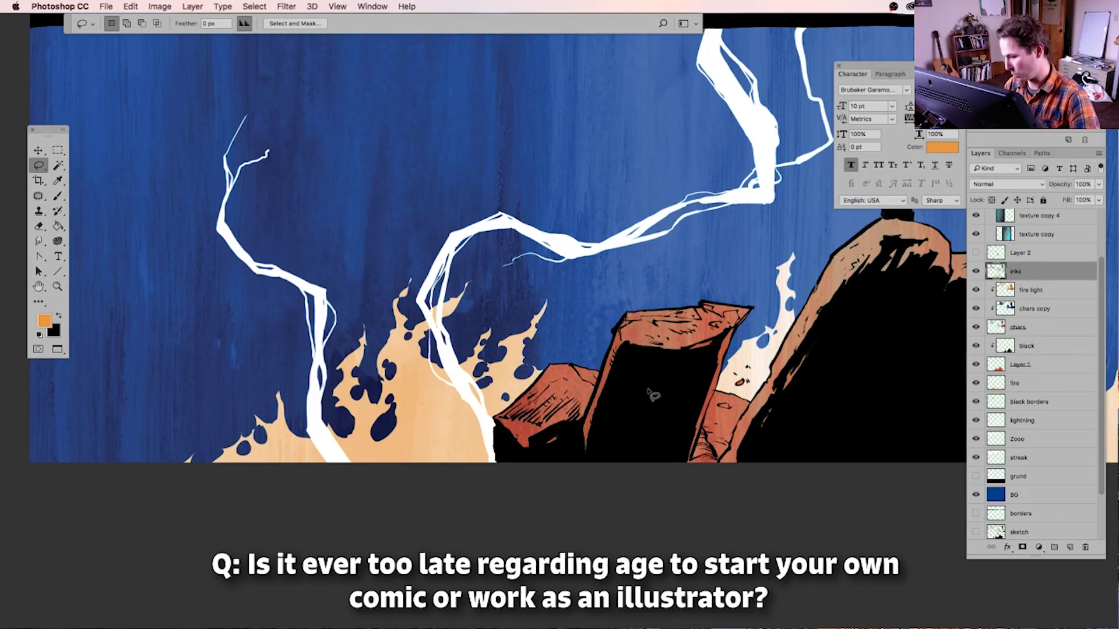
pyautogui.hscroll(-5, 652, 472)
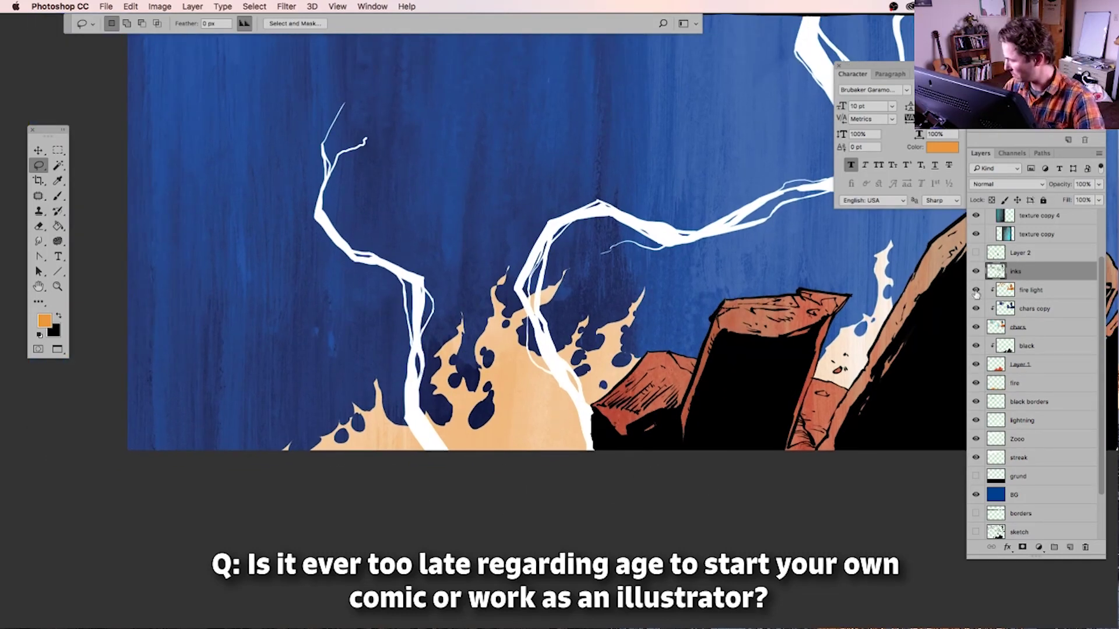
pyautogui.click(1049, 382)
pyautogui.moveTo(386, 399)
pyautogui.mouseDown()
pyautogui.moveTo(382, 373)
pyautogui.moveTo(367, 401)
pyautogui.mouseUp()
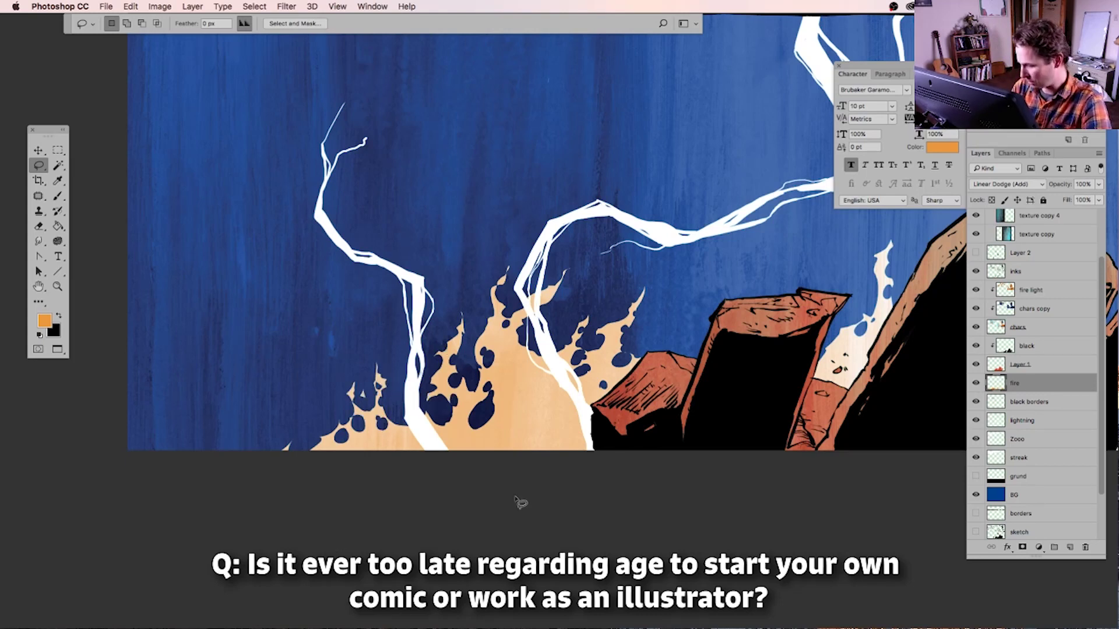
pyautogui.scroll(-5, 587, 297)
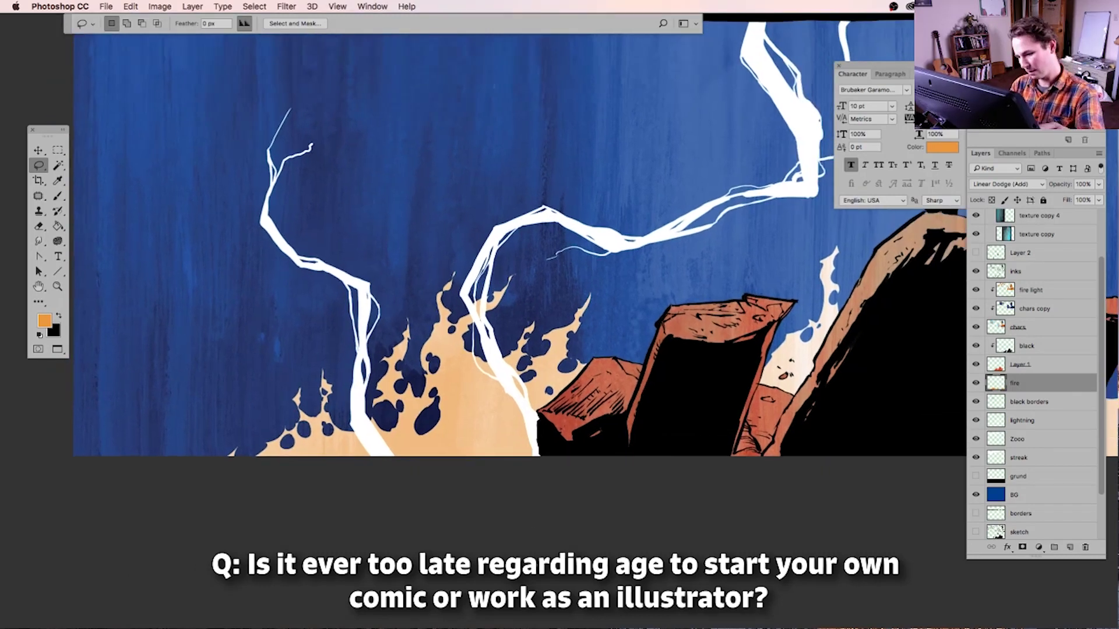
pyautogui.scroll(3, 530, 325)
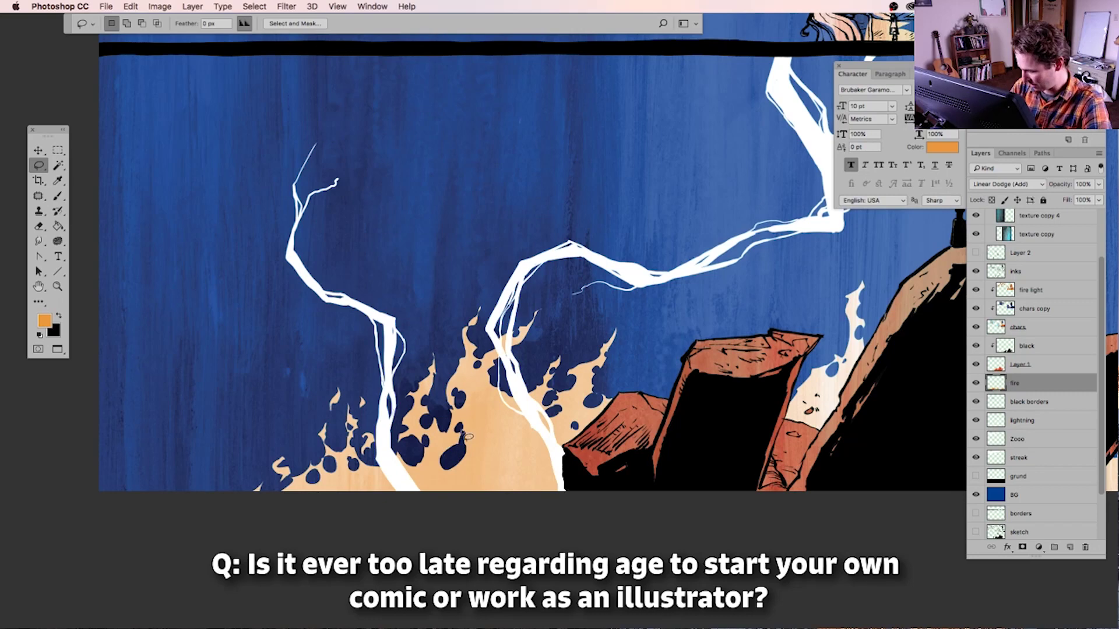
pyautogui.moveTo(460, 317)
pyautogui.mouseDown()
pyautogui.moveTo(457, 292)
pyautogui.moveTo(475, 303)
pyautogui.mouseUp()
pyautogui.moveTo(552, 348); pyautogui.dragTo(553, 327)
pyautogui.moveTo(603, 324); pyautogui.dragTo(609, 330)
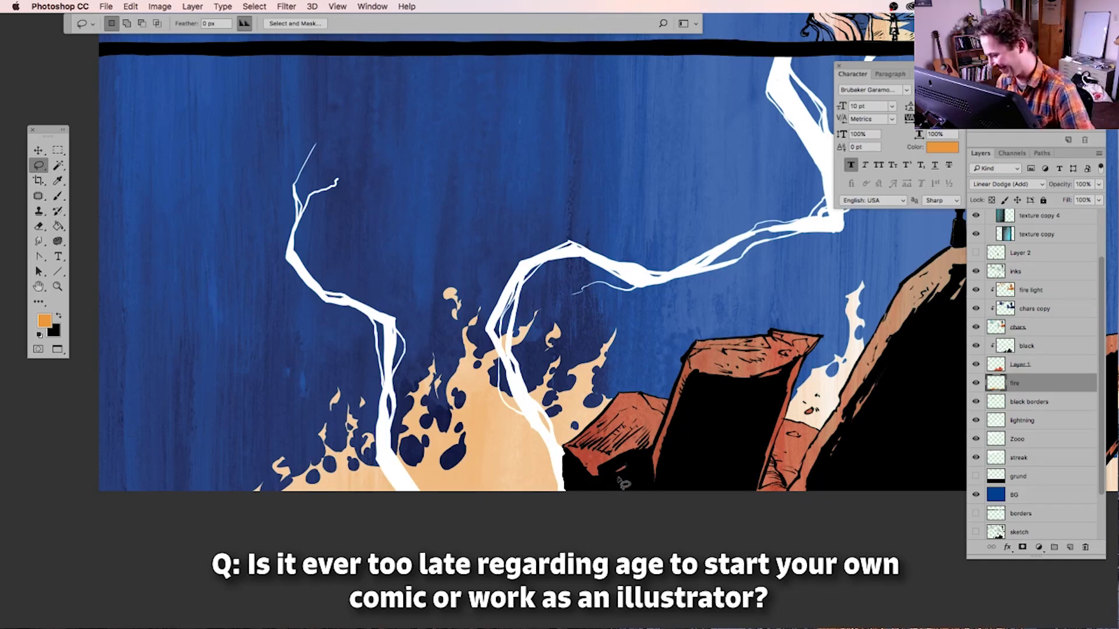
# Break up the flames between the rocks and at the page's right edge with small holes and detached sparks
pyautogui.scroll(-3, 617, 489)
pyautogui.hscroll(3, 618, 488)
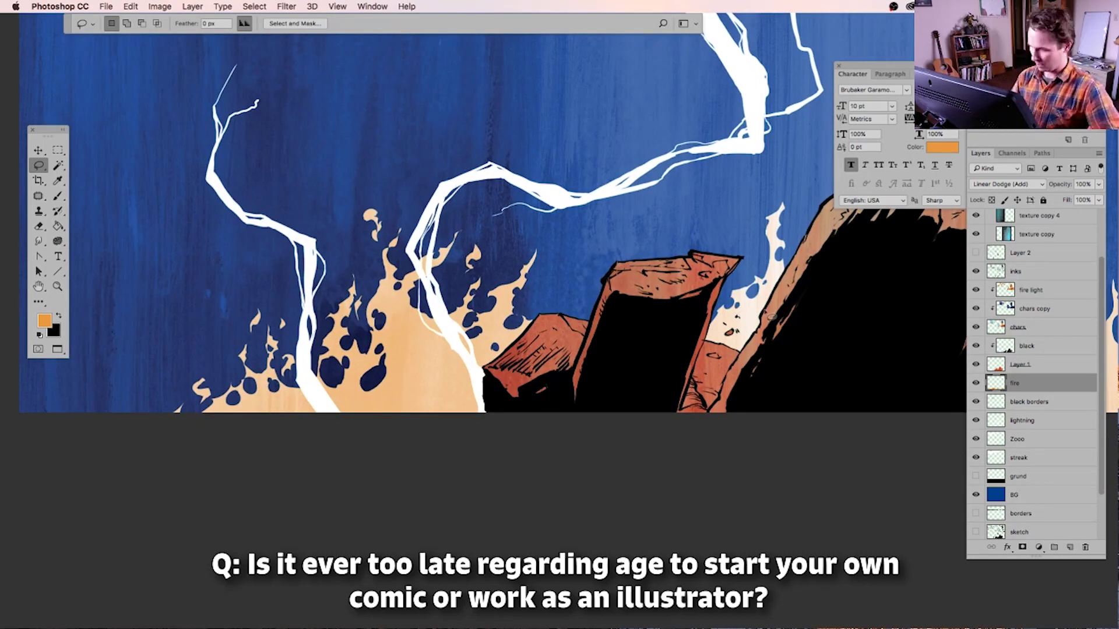
pyautogui.hscroll(-2, 528, 320)
pyautogui.hscroll(-2, 500, 477)
pyautogui.scroll(-1, 500, 477)
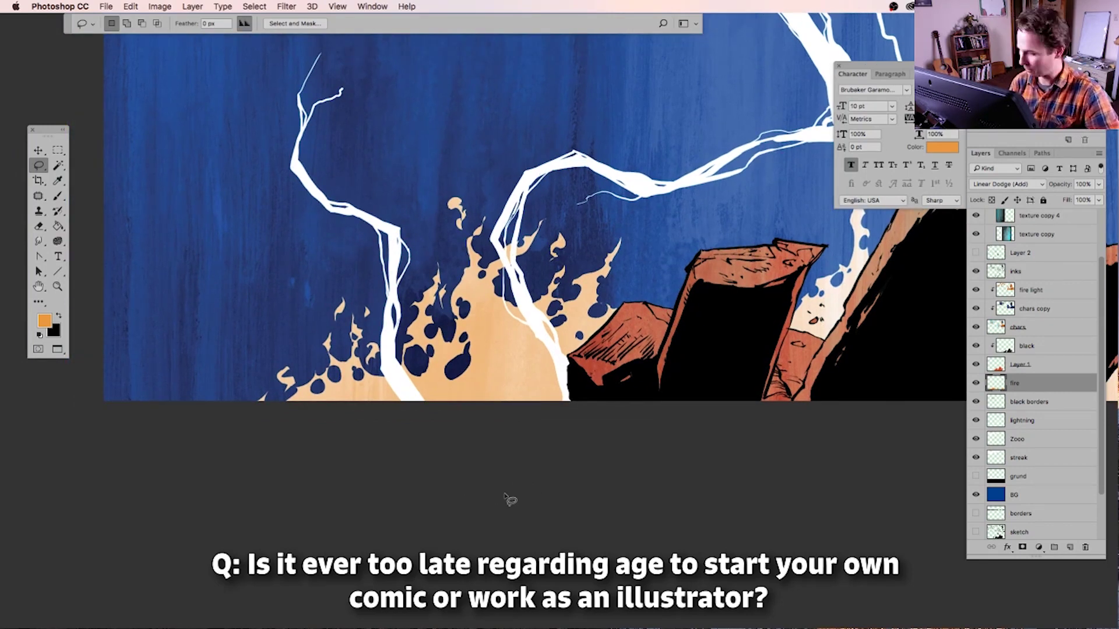
pyautogui.hscroll(4, 507, 498)
pyautogui.scroll(2, 507, 498)
pyautogui.hscroll(3, 717, 524)
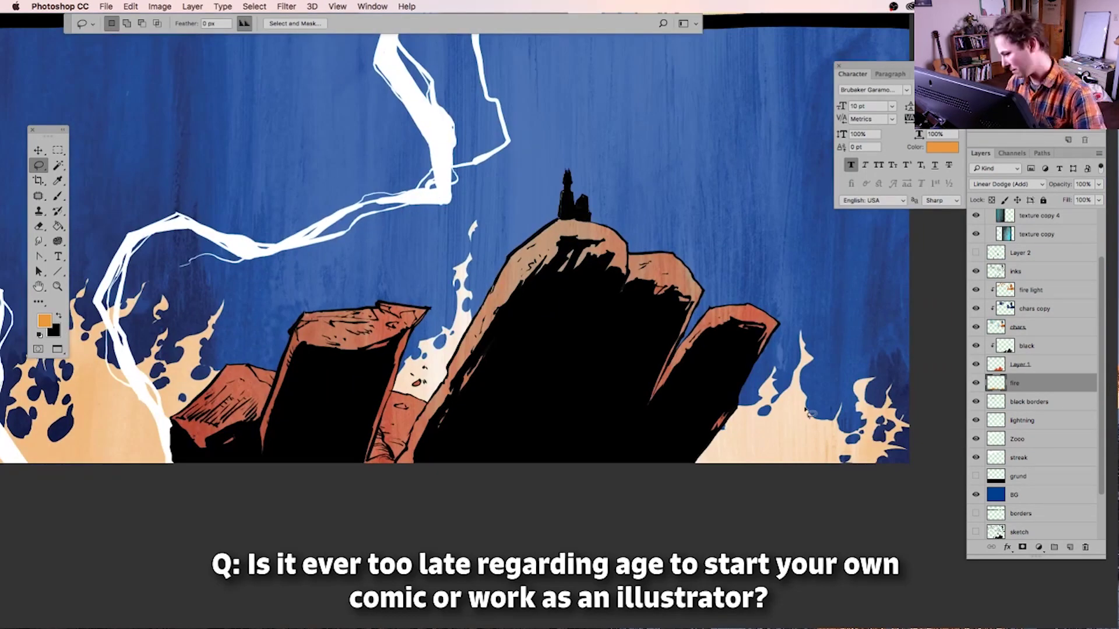
pyautogui.hscroll(4, 635, 464)
pyautogui.scroll(-1, 635, 465)
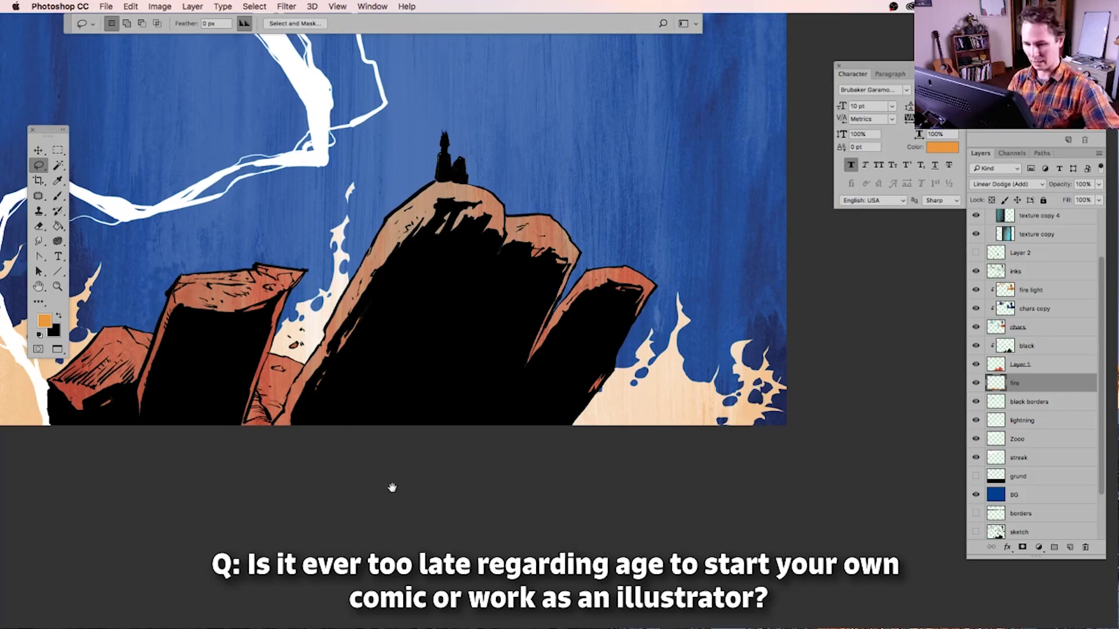
pyautogui.hscroll(-5, 392, 488)
pyautogui.hotkey('alt', ']')
pyautogui.hotkey('alt', ']')
pyautogui.hotkey('alt', ']')
pyautogui.hotkey('alt', ']')
pyautogui.hotkey('alt', ']')
pyautogui.hotkey('alt', ']')
pyautogui.hscroll(-3, 562, 507)
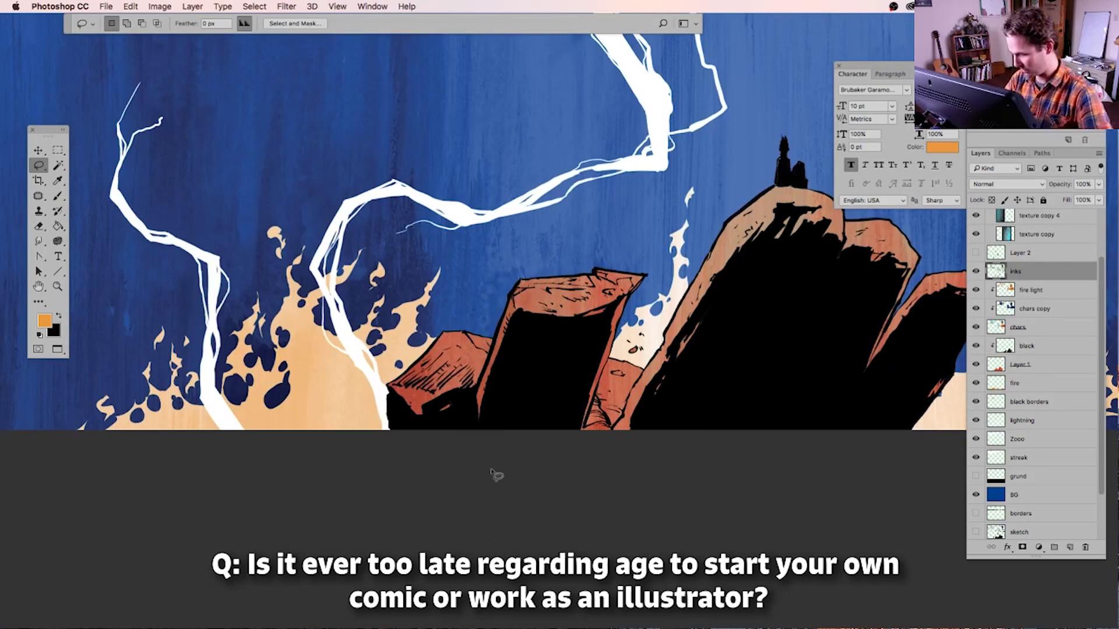
pyautogui.hscroll(1, 495, 475)
pyautogui.scroll(1, 495, 475)
pyautogui.hscroll(7, 172, 313)
pyautogui.scroll(2, 172, 313)
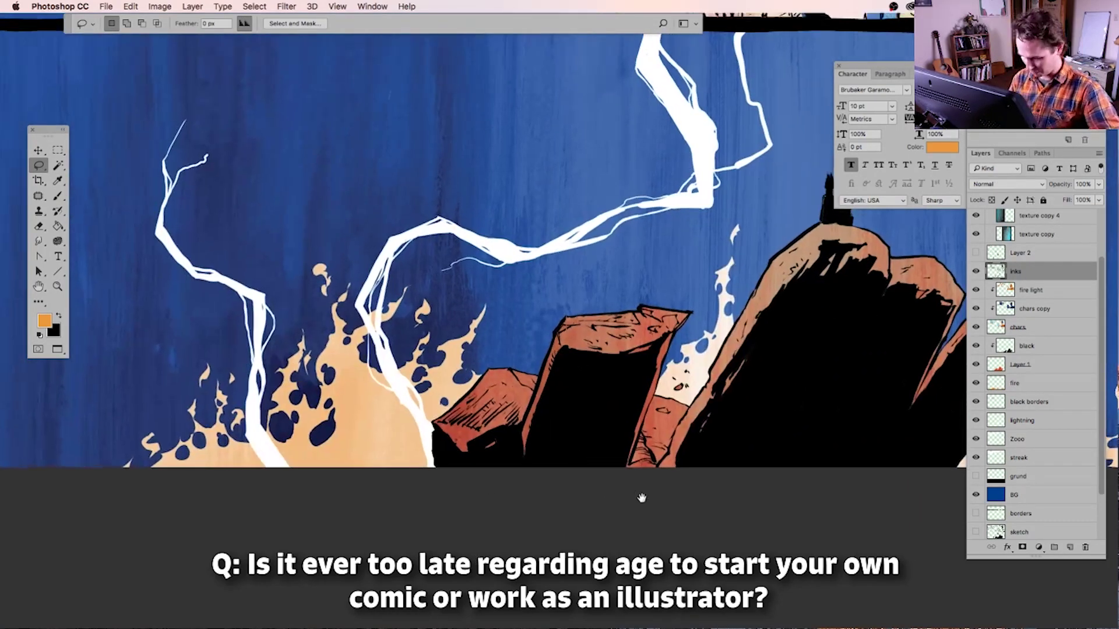
pyautogui.hotkey('alt', '[')
pyautogui.hotkey('alt', '[')
pyautogui.hotkey('alt', '[')
pyautogui.hotkey('alt', '[')
pyautogui.hotkey('alt', '[')
pyautogui.hotkey('alt', '[')
# Show the grund layer behind the fire and turn Layer 2 back on
pyautogui.scroll(-2, 707, 499)
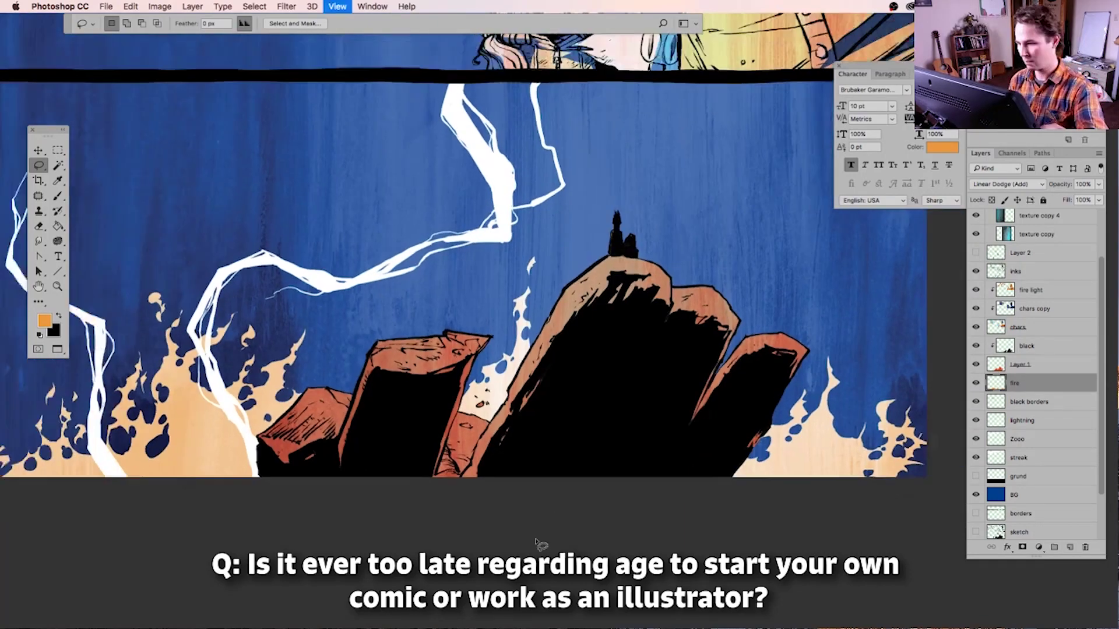
pyautogui.scroll(-2, 694, 527)
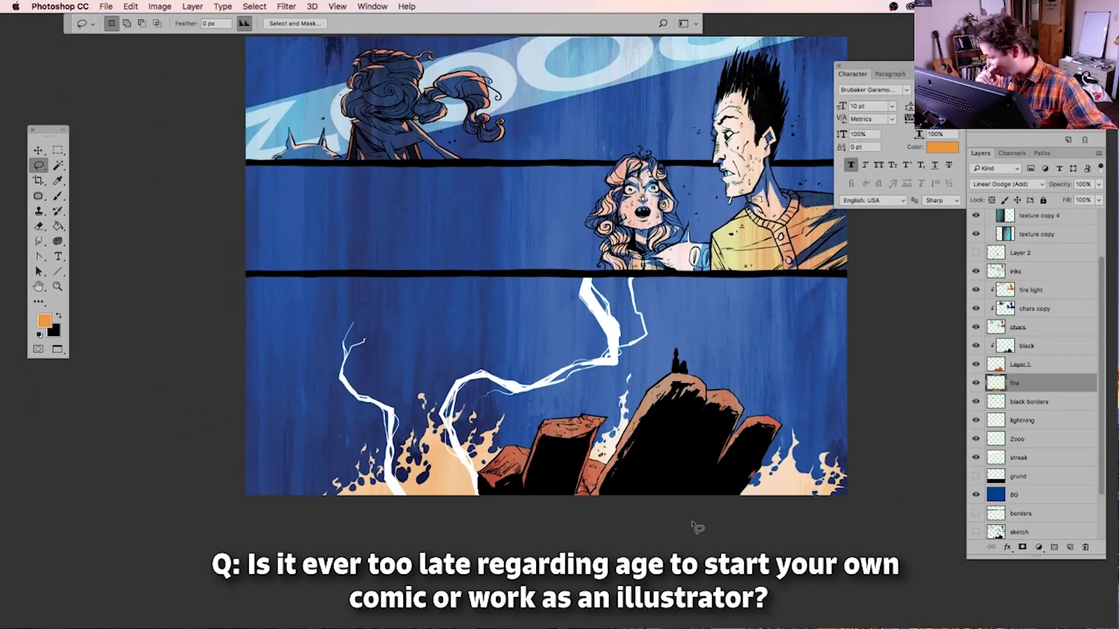
pyautogui.scroll(-1, 702, 539)
pyautogui.scroll(2, 641, 545)
pyautogui.hscroll(1, 583, 544)
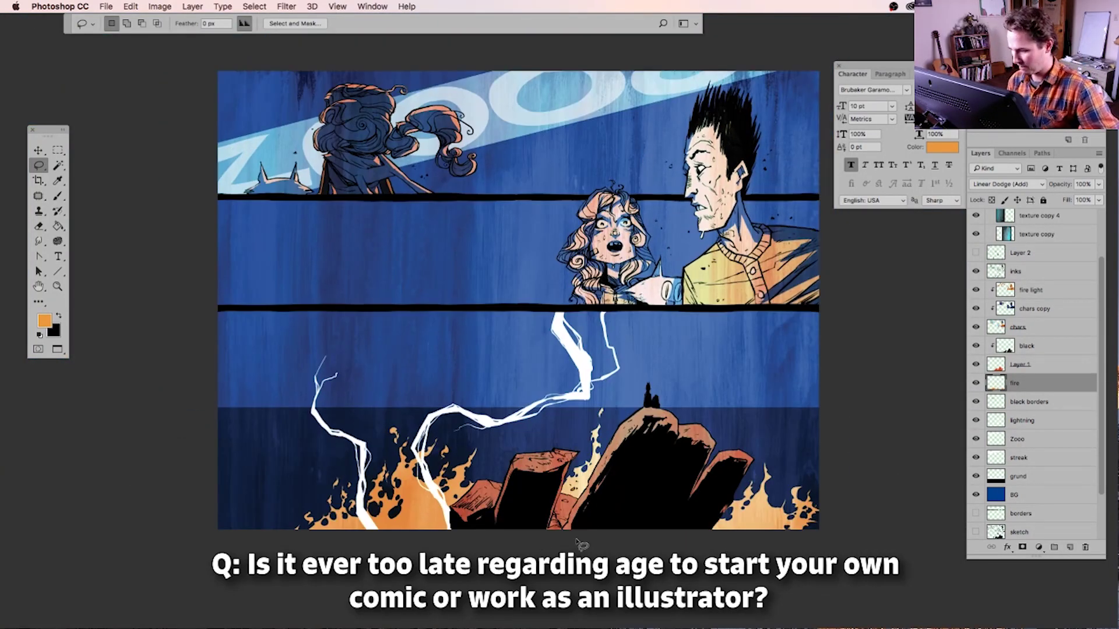
pyautogui.scroll(3, 1015, 278)
pyautogui.click(976, 319)
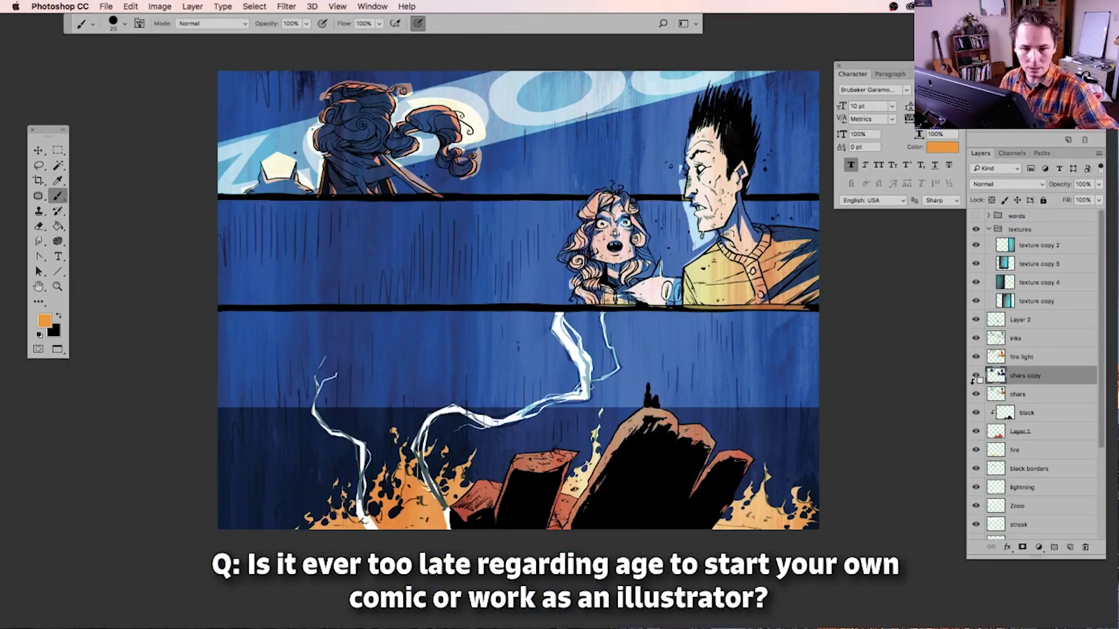
pyautogui.click(976, 376)
pyautogui.click(976, 375)
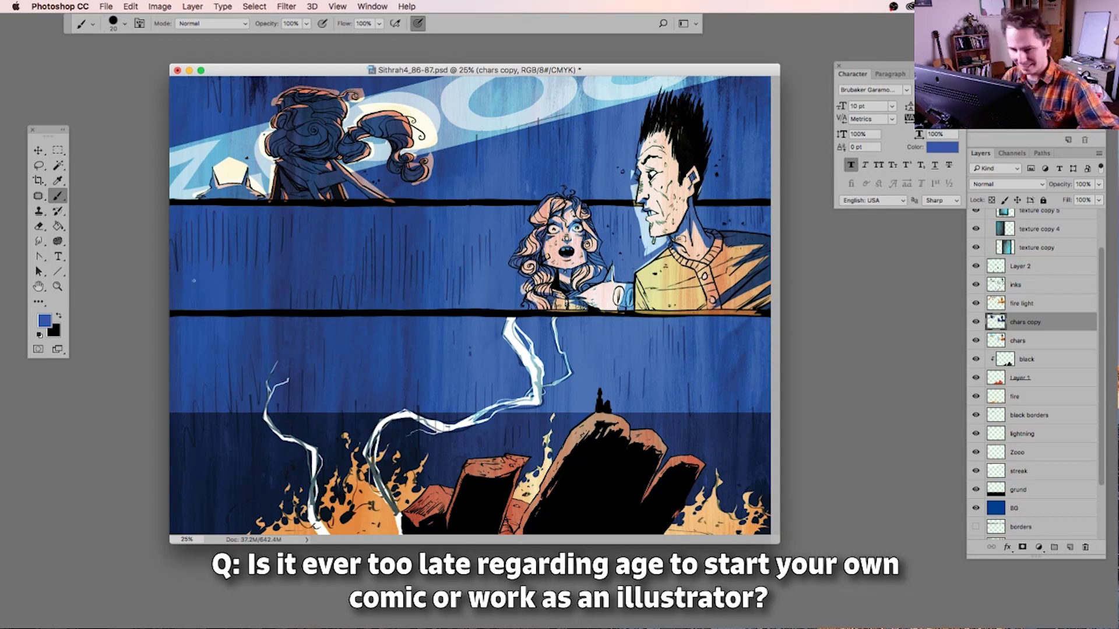
# Choose a rough brush preset and create a layer named rain above Layer 2 with Linear Dodge (Add) blending
pyautogui.rightClick(193, 281)
pyautogui.doubleClick(350, 303)
pyautogui.press('f')
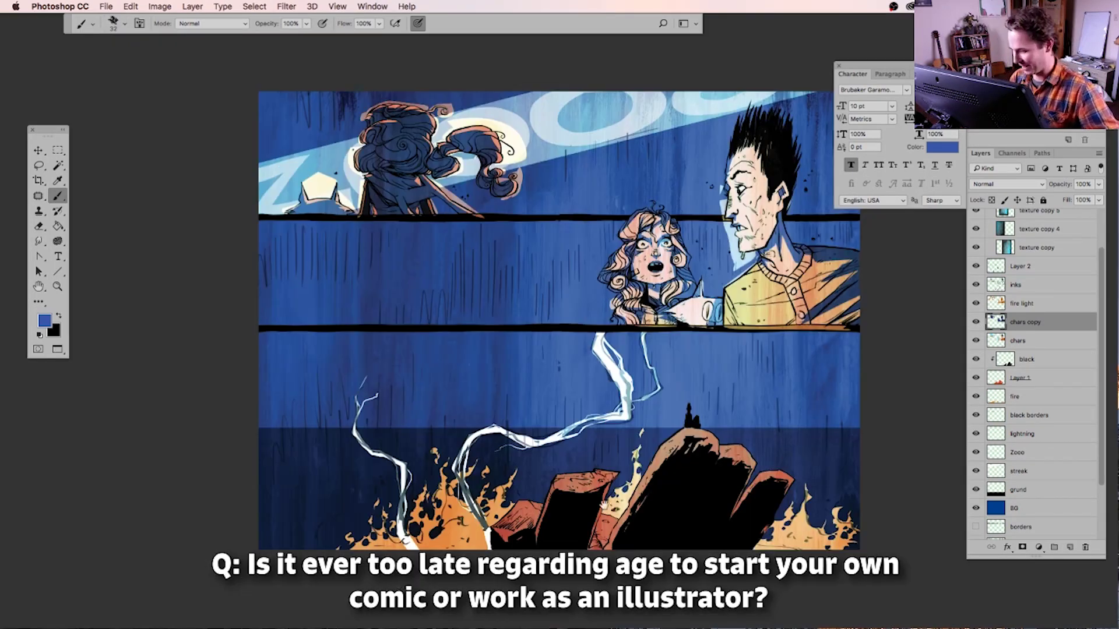
pyautogui.click(1026, 266)
pyautogui.click(1098, 184)
pyautogui.press('super+alt+shift+n')
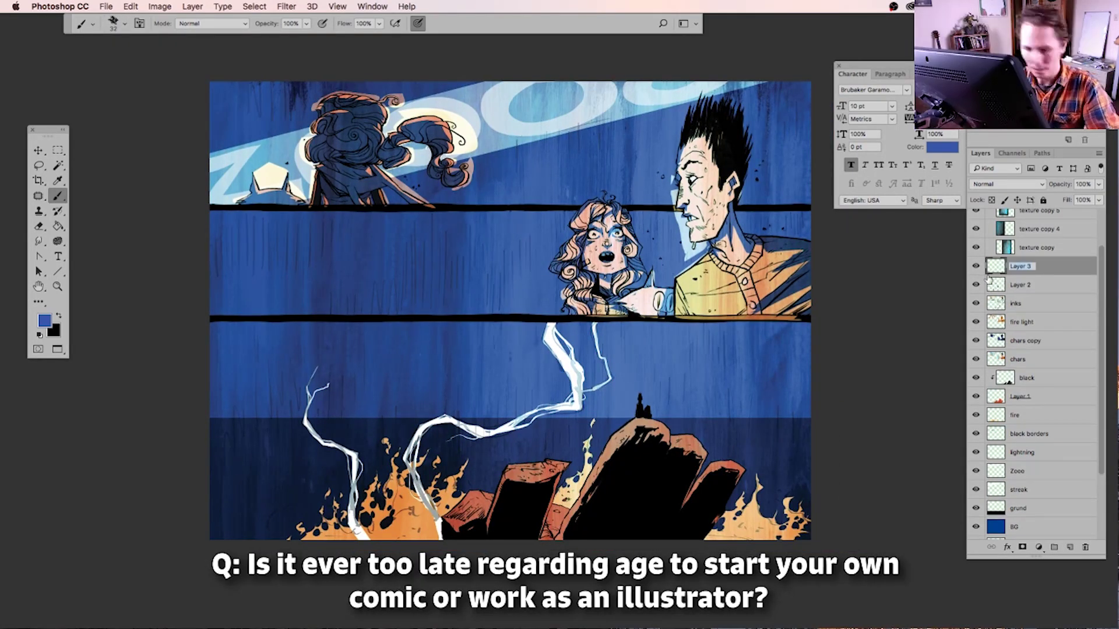
pyautogui.scroll(3, 338, 437)
pyautogui.click(1006, 185)
pyautogui.click(1002, 289)
pyautogui.scroll(-2, 350, 437)
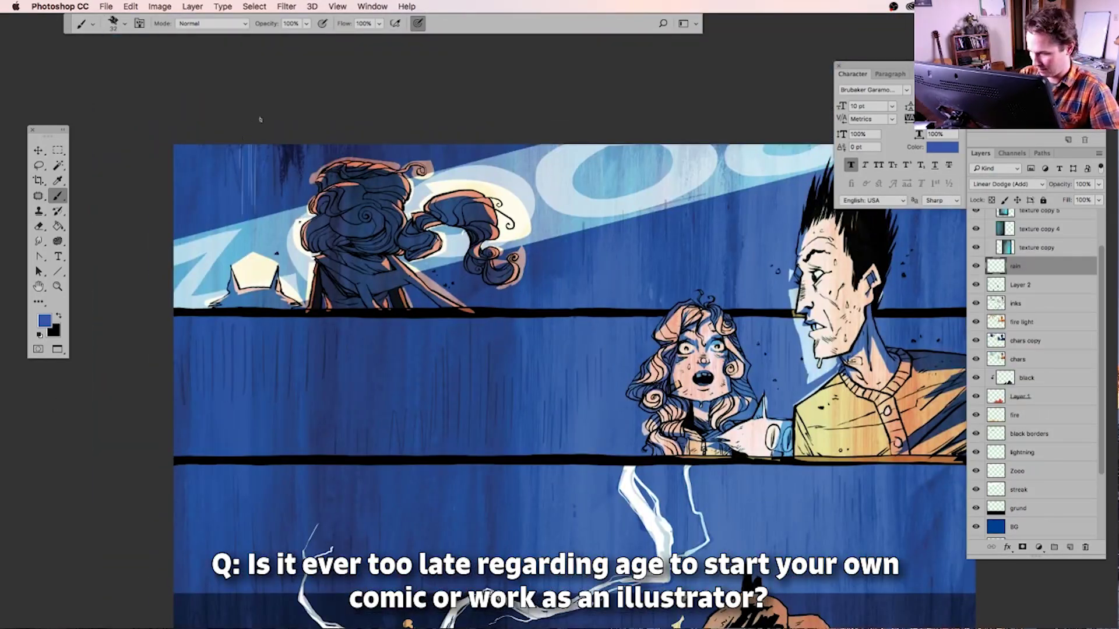
# Clip fire light and chars copy back onto chars, and paint fine vertical blue rain streaks over the top panel's sky on the rain layer
pyautogui.scroll(2, 333, 437)
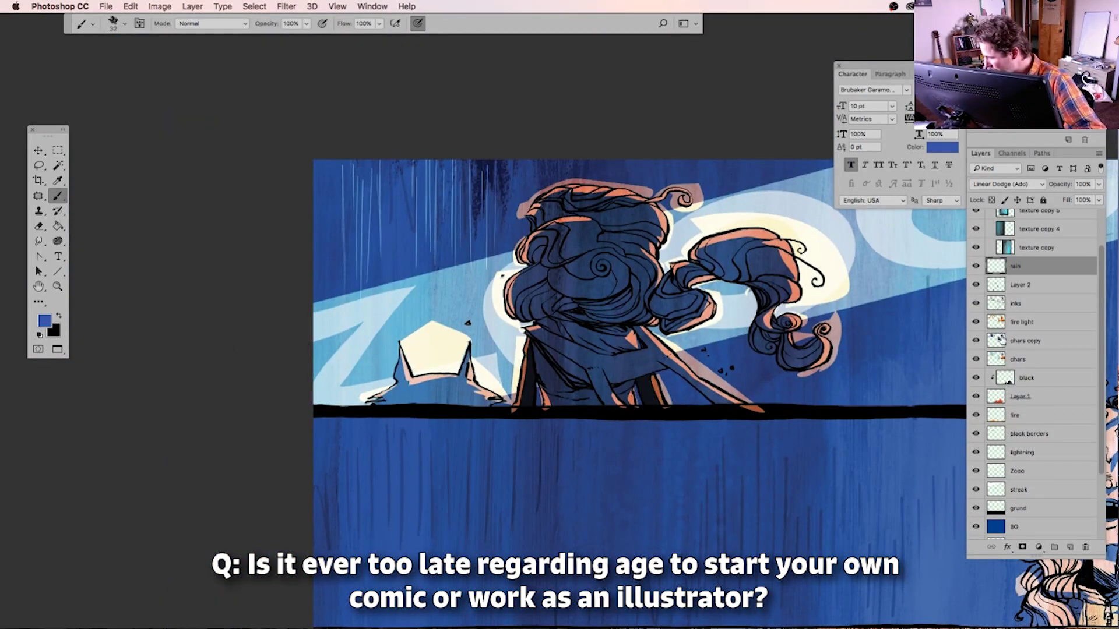
pyautogui.press('super+alt+g')
pyautogui.moveTo(365, 206)
pyautogui.mouseDown()
pyautogui.moveTo(394, 251)
pyautogui.moveTo(424, 259)
pyautogui.mouseUp()
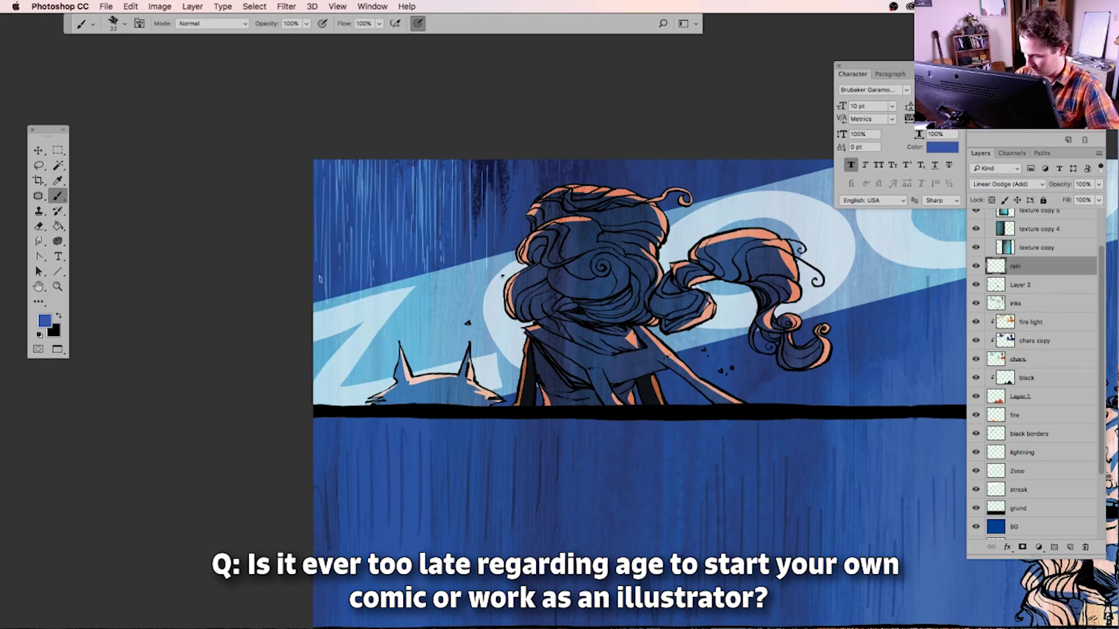
pyautogui.moveTo(467, 192); pyautogui.dragTo(485, 253)
pyautogui.moveTo(490, 169); pyautogui.dragTo(496, 239)
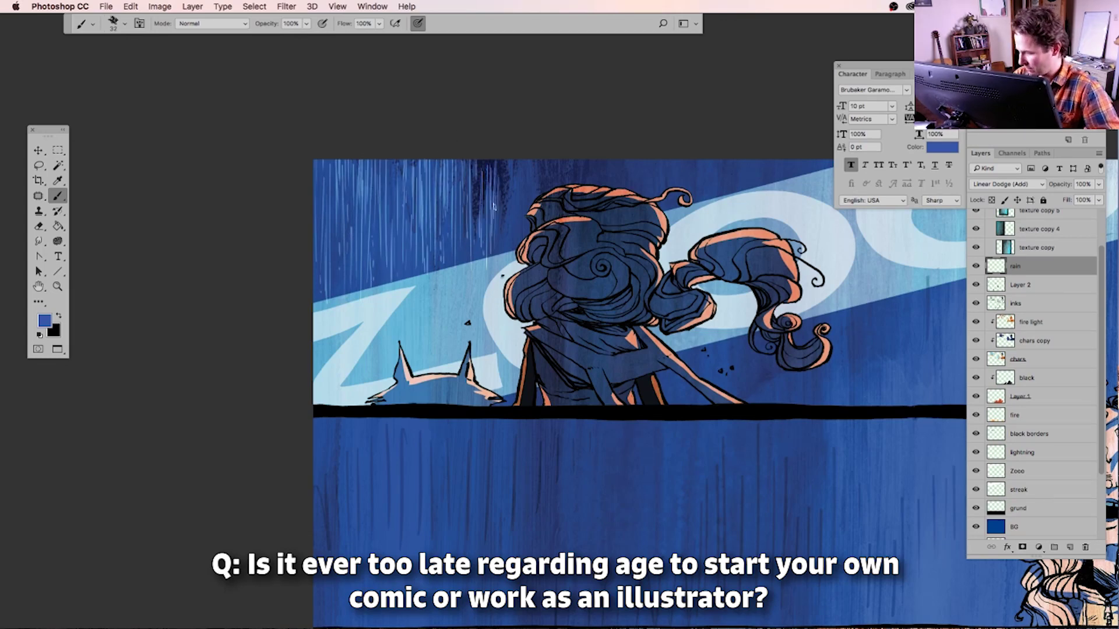
pyautogui.moveTo(505, 201); pyautogui.dragTo(442, 184)
pyautogui.press('l')
pyautogui.press('b')
pyautogui.moveTo(422, 143); pyautogui.dragTo(445, 236)
pyautogui.moveTo(460, 143); pyautogui.dragTo(471, 221)
# Paint vertical blue rain streaks across the centre of the middle panel, beside the curly-haired woman
pyautogui.press('super+minus')
pyautogui.scroll(-4, 474, 262)
pyautogui.hscroll(5, 473, 262)
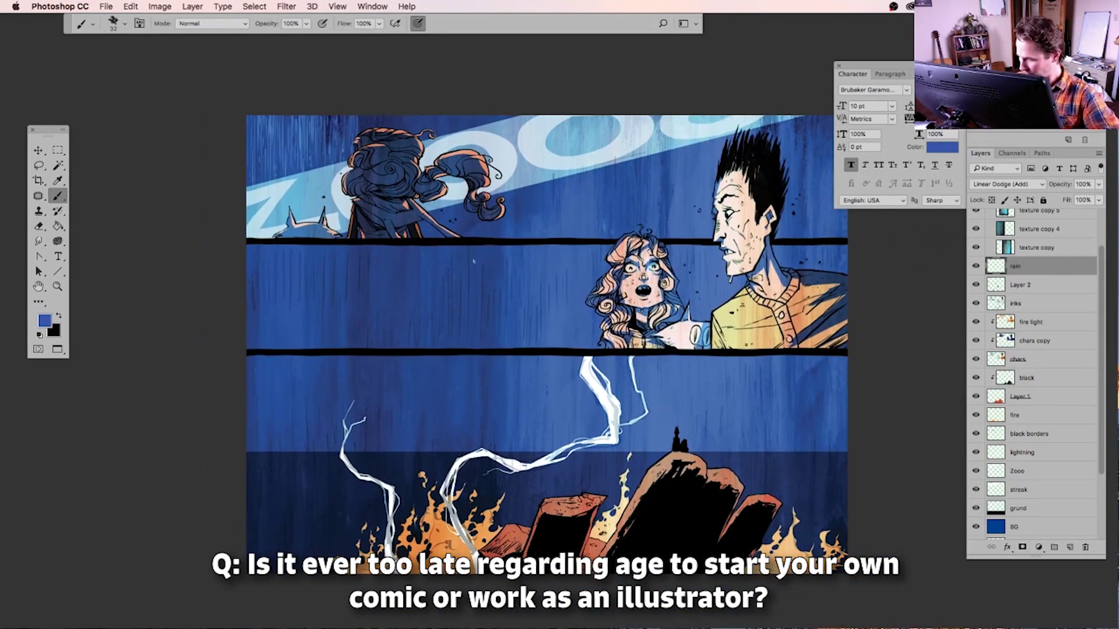
pyautogui.press('super+plus')
pyautogui.moveTo(460, 245); pyautogui.dragTo(462, 322)
pyautogui.moveTo(459, 274); pyautogui.dragTo(465, 360)
pyautogui.moveTo(469, 241); pyautogui.dragTo(467, 322)
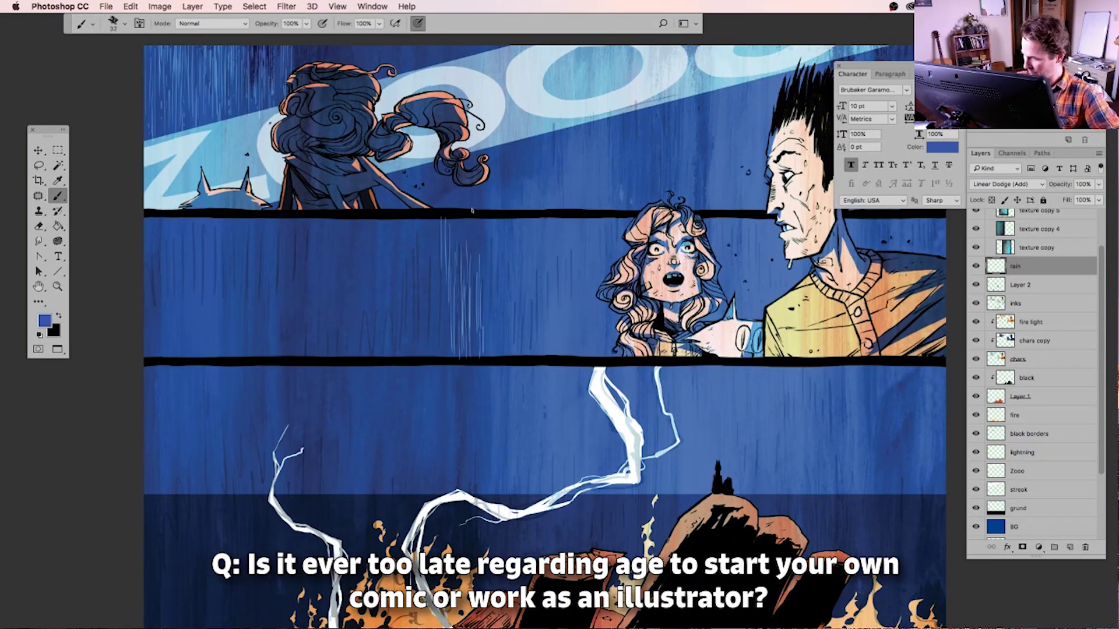
pyautogui.moveTo(418, 237); pyautogui.dragTo(418, 331)
pyautogui.moveTo(422, 252); pyautogui.dragTo(422, 343)
pyautogui.moveTo(424, 260)
pyautogui.mouseDown()
pyautogui.moveTo(429, 312)
pyautogui.moveTo(347, 397)
pyautogui.moveTo(366, 400)
pyautogui.moveTo(385, 352)
pyautogui.moveTo(390, 400)
pyautogui.mouseUp()
pyautogui.scroll(2, 281, 298)
pyautogui.hscroll(-1, 280, 297)
pyautogui.moveTo(401, 347)
pyautogui.mouseDown()
pyautogui.moveTo(403, 402)
pyautogui.moveTo(417, 402)
pyautogui.mouseUp()
pyautogui.moveTo(423, 329); pyautogui.dragTo(426, 400)
pyautogui.moveTo(453, 256); pyautogui.dragTo(466, 396)
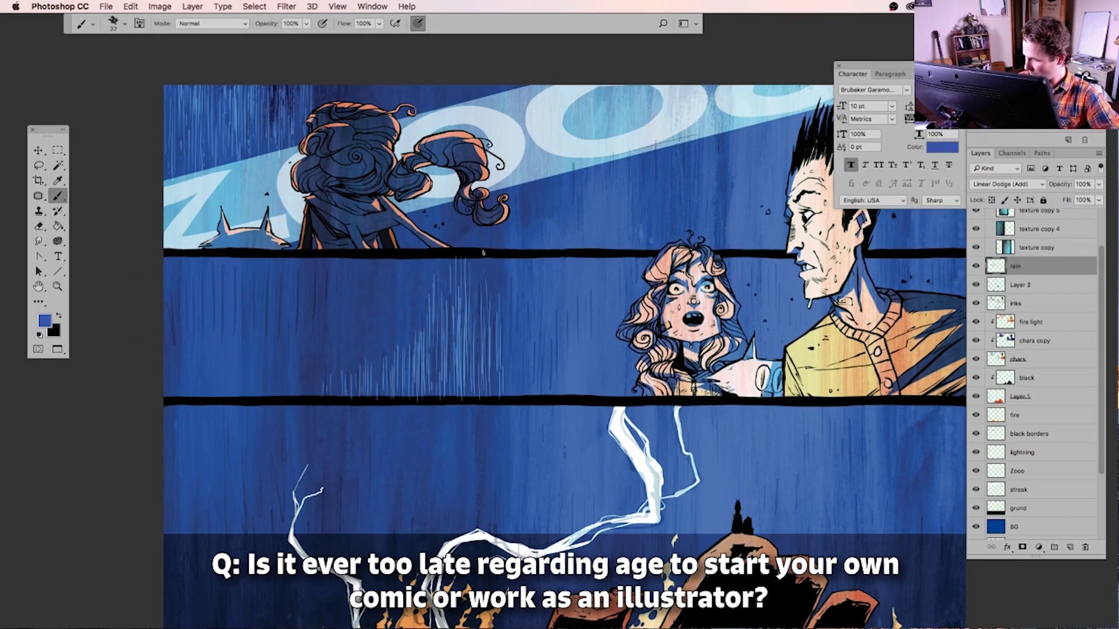
pyautogui.moveTo(501, 268); pyautogui.dragTo(503, 364)
pyautogui.moveTo(511, 264); pyautogui.dragTo(522, 332)
# Rotate the canvas upside down and flick more rain streaks upward from the middle panel's lower border near the woman
pyautogui.press('r')
pyautogui.moveTo(511, 528); pyautogui.dragTo(404, 137)
pyautogui.moveTo(307, 356); pyautogui.dragTo(307, 302)
pyautogui.moveTo(330, 294); pyautogui.dragTo(330, 272)
pyautogui.moveTo(355, 312); pyautogui.dragTo(353, 255)
pyautogui.moveTo(375, 271); pyautogui.dragTo(375, 238)
pyautogui.moveTo(328, 266); pyautogui.dragTo(328, 241)
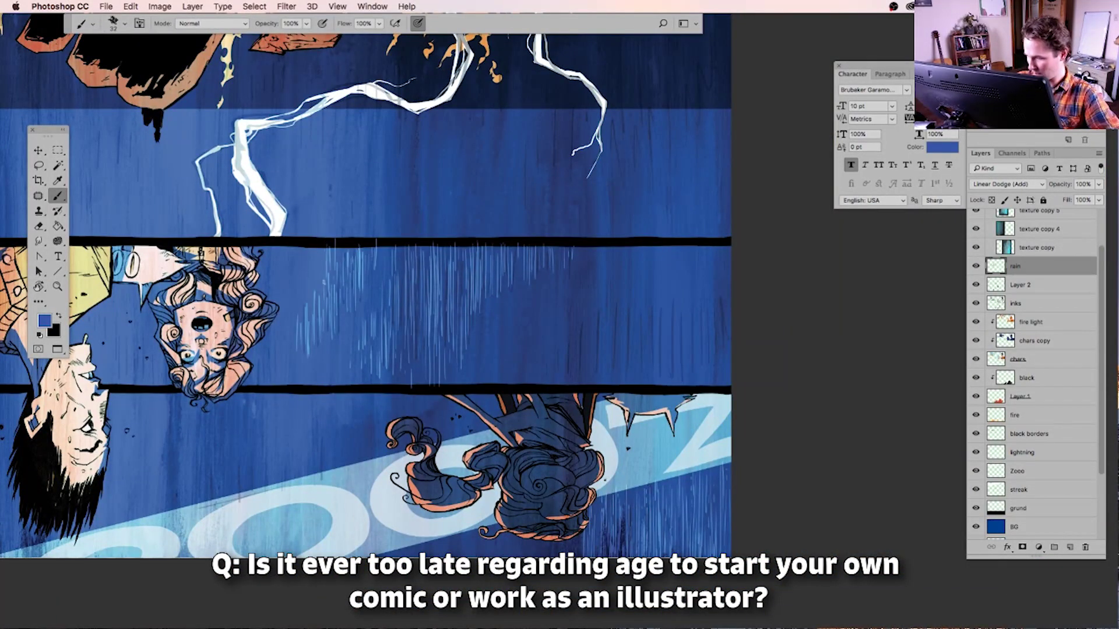
pyautogui.moveTo(403, 302); pyautogui.dragTo(403, 250)
pyautogui.moveTo(418, 372); pyautogui.dragTo(418, 325)
pyautogui.moveTo(440, 292); pyautogui.dragTo(439, 240)
pyautogui.moveTo(464, 296); pyautogui.dragTo(464, 239)
pyautogui.moveTo(481, 276); pyautogui.dragTo(481, 236)
pyautogui.moveTo(491, 269); pyautogui.dragTo(491, 238)
pyautogui.moveTo(490, 327); pyautogui.dragTo(489, 308)
pyautogui.moveTo(499, 324); pyautogui.dragTo(498, 294)
pyautogui.moveTo(588, 399); pyautogui.dragTo(588, 314)
# With the canvas still rotated, extend the rain streaks toward the middle panel's empty end, away from the characters
pyautogui.moveTo(600, 390)
pyautogui.mouseDown()
pyautogui.moveTo(600, 345)
pyautogui.moveTo(315, 374)
pyautogui.mouseUp()
pyautogui.moveTo(352, 355); pyautogui.dragTo(351, 324)
pyautogui.moveTo(357, 395); pyautogui.dragTo(356, 339)
pyautogui.moveTo(365, 405); pyautogui.dragTo(365, 317)
pyautogui.moveTo(378, 371); pyautogui.dragTo(378, 309)
pyautogui.moveTo(389, 383); pyautogui.dragTo(389, 331)
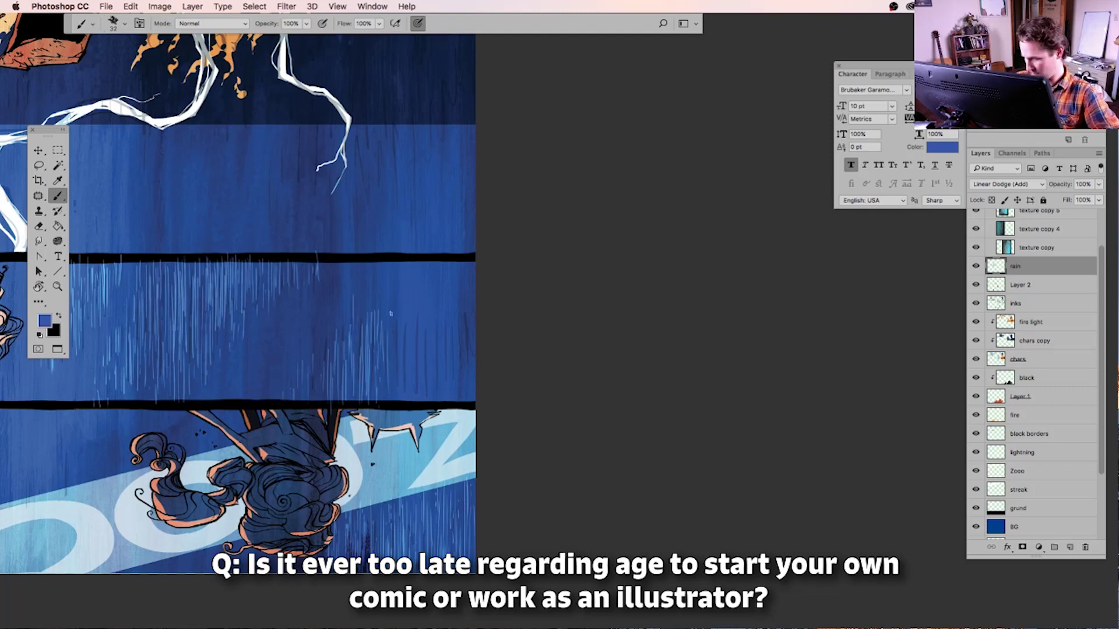
pyautogui.moveTo(413, 384); pyautogui.dragTo(412, 314)
pyautogui.moveTo(431, 407)
pyautogui.mouseDown()
pyautogui.moveTo(430, 316)
pyautogui.moveTo(374, 316)
pyautogui.mouseUp()
pyautogui.moveTo(371, 365)
pyautogui.mouseDown()
pyautogui.moveTo(370, 290)
pyautogui.moveTo(382, 294)
pyautogui.mouseUp()
pyautogui.moveTo(397, 363)
pyautogui.mouseDown()
pyautogui.moveTo(396, 276)
pyautogui.moveTo(526, 317)
pyautogui.mouseUp()
pyautogui.moveTo(117, 334); pyautogui.dragTo(429, 348)
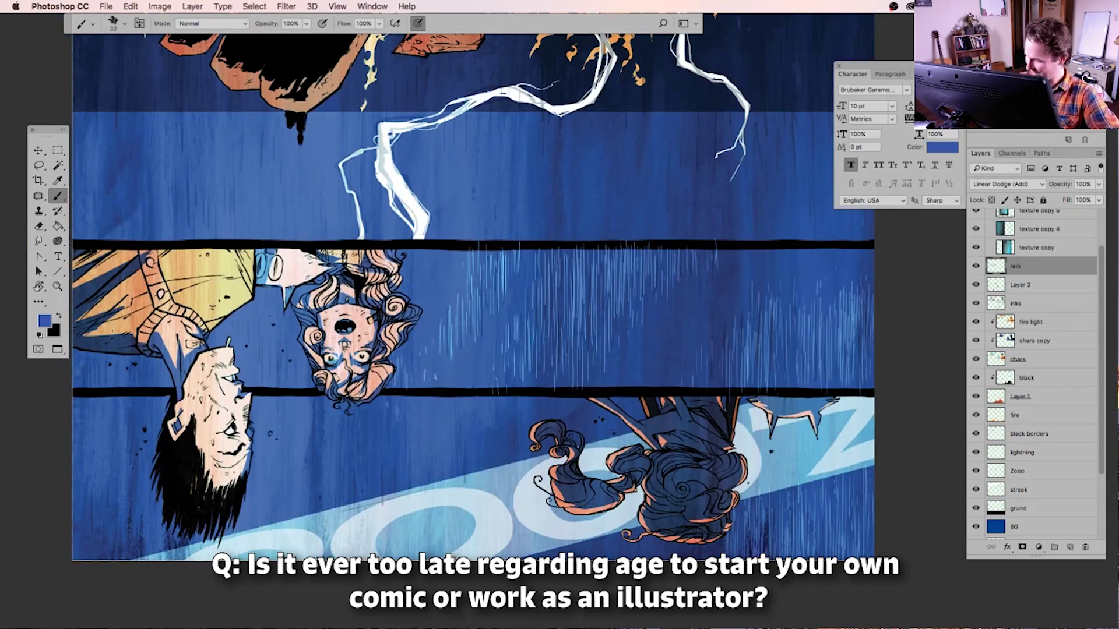
# Paint vertical blue rain streaks around the curly-haired woman's head in the middle panel
pyautogui.moveTo(280, 326); pyautogui.dragTo(405, 295)
pyautogui.moveTo(357, 301); pyautogui.dragTo(356, 280)
pyautogui.moveTo(371, 341); pyautogui.dragTo(371, 281)
pyautogui.moveTo(394, 355)
pyautogui.mouseDown()
pyautogui.moveTo(393, 291)
pyautogui.moveTo(377, 274)
pyautogui.mouseUp()
pyautogui.moveTo(406, 360); pyautogui.dragTo(412, 302)
pyautogui.moveTo(437, 364); pyautogui.dragTo(437, 333)
# Fill the gap between the man's neck and the curly-haired woman with short rain streaks
pyautogui.moveTo(204, 351); pyautogui.dragTo(204, 330)
pyautogui.moveTo(213, 362); pyautogui.dragTo(213, 328)
pyautogui.moveTo(215, 364); pyautogui.dragTo(215, 318)
pyautogui.moveTo(222, 357)
pyautogui.mouseDown()
pyautogui.moveTo(222, 329)
pyautogui.moveTo(236, 323)
pyautogui.mouseUp()
pyautogui.moveTo(256, 358); pyautogui.dragTo(257, 323)
pyautogui.moveTo(272, 353); pyautogui.dragTo(272, 320)
pyautogui.moveTo(278, 353); pyautogui.dragTo(278, 323)
# Toggle Layer 2's visibility off and on to compare the whole page with and without it
pyautogui.press('r')
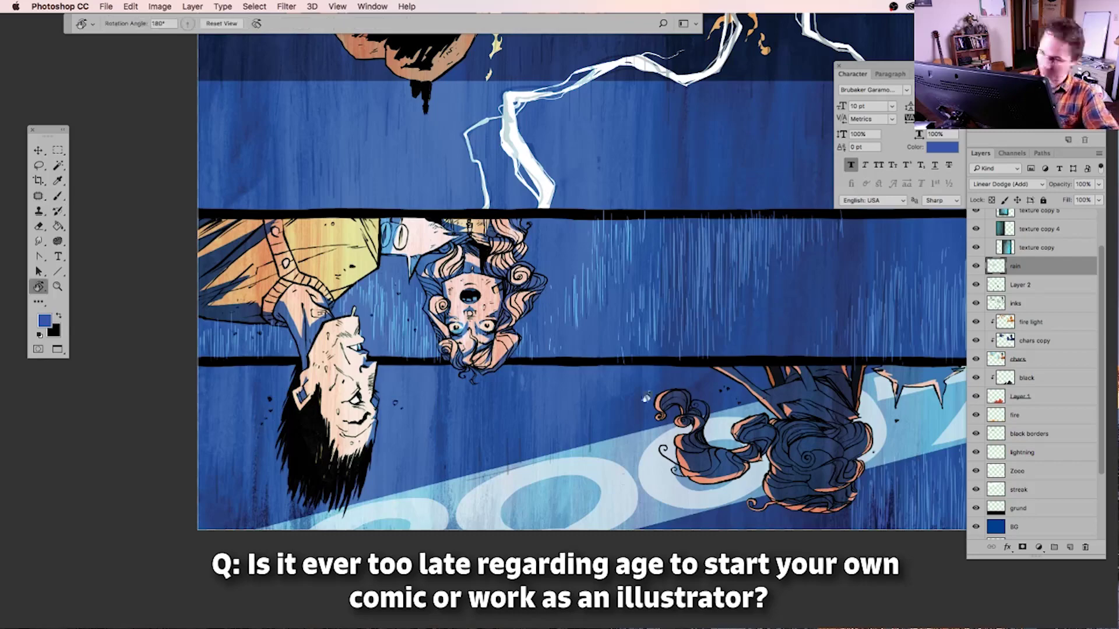
pyautogui.press('Escape')
pyautogui.hotkey('ctrl', '-')
pyautogui.click(976, 285)
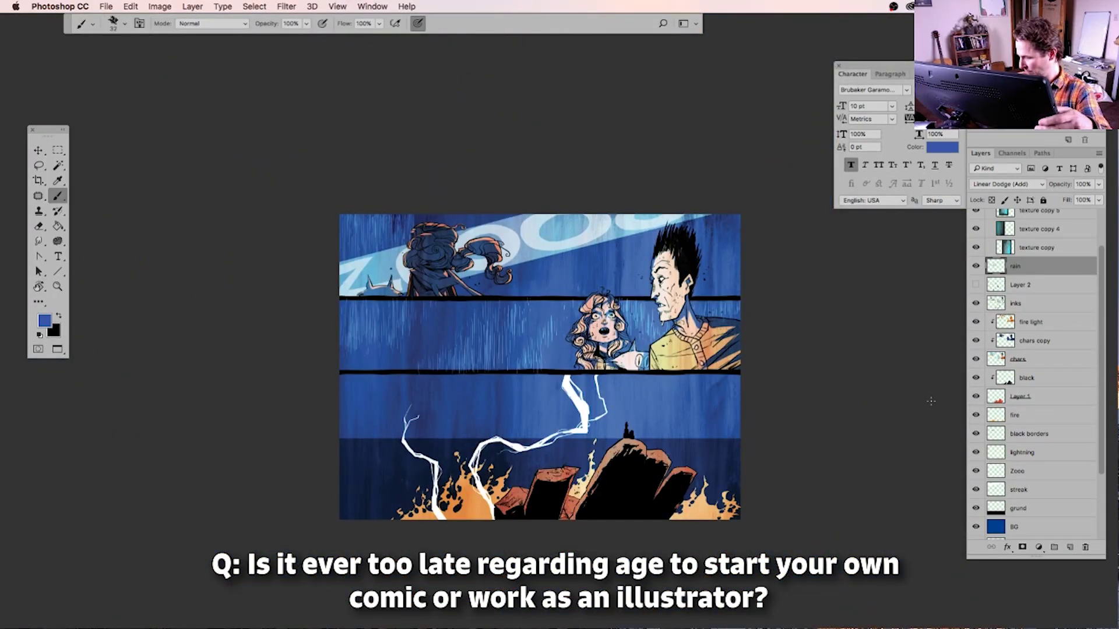
pyautogui.click(976, 285)
# Paint fine vertical rain streaks across the top panel, around the dark silhouette with swirling hair
pyautogui.hotkey('ctrl', '+')
pyautogui.hotkey('ctrl', '+')
pyautogui.press('l')
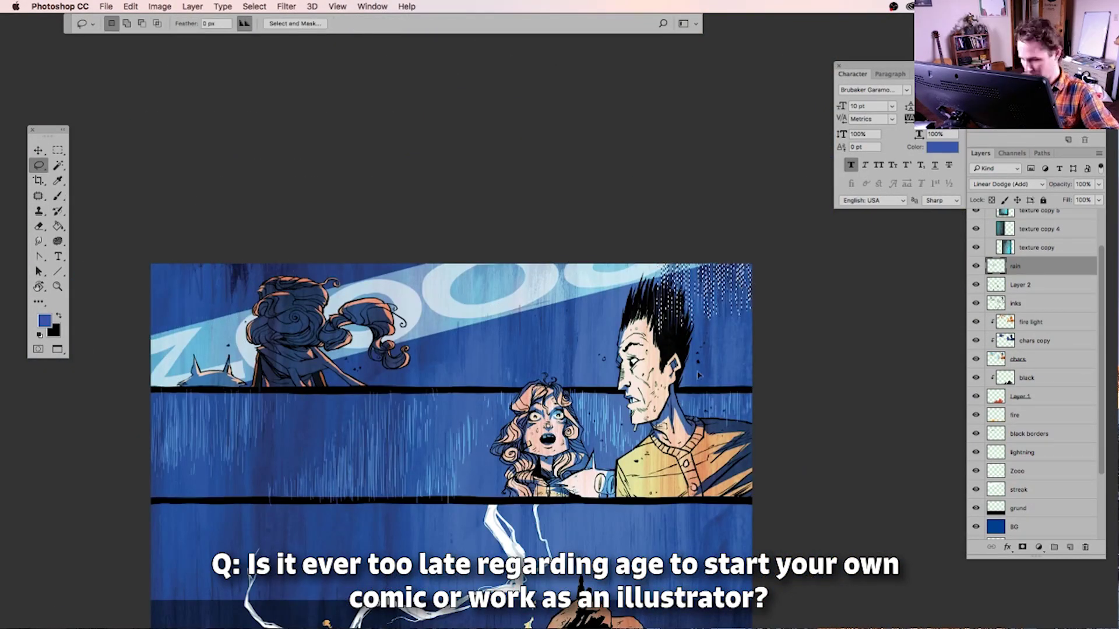
pyautogui.press('b')
pyautogui.moveTo(373, 436); pyautogui.dragTo(419, 421)
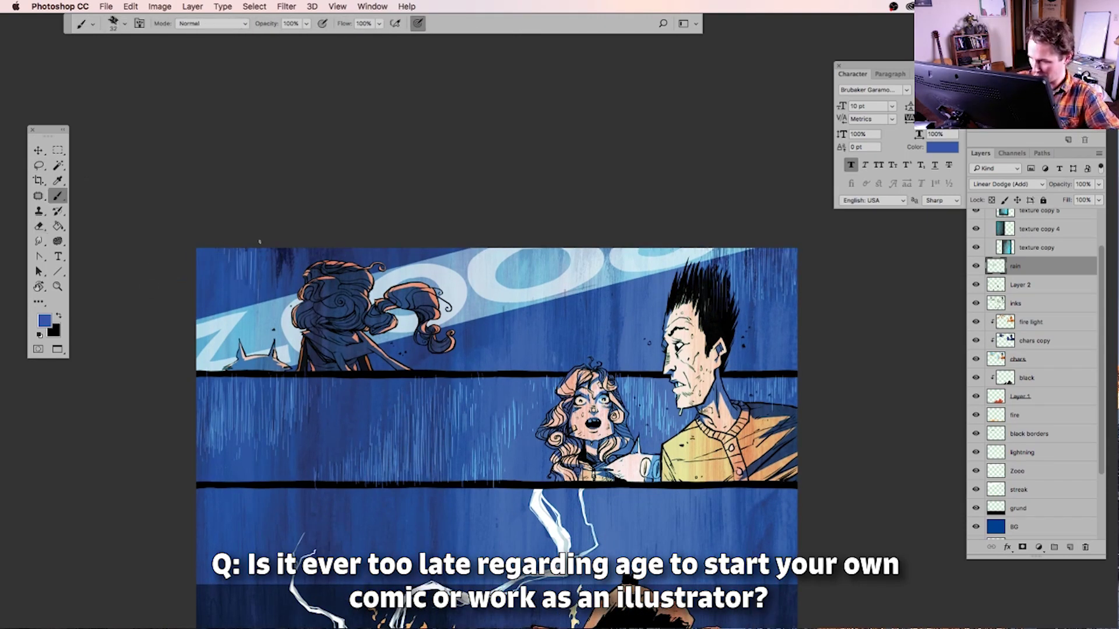
pyautogui.moveTo(326, 264); pyautogui.dragTo(329, 352)
pyautogui.moveTo(332, 261); pyautogui.dragTo(341, 351)
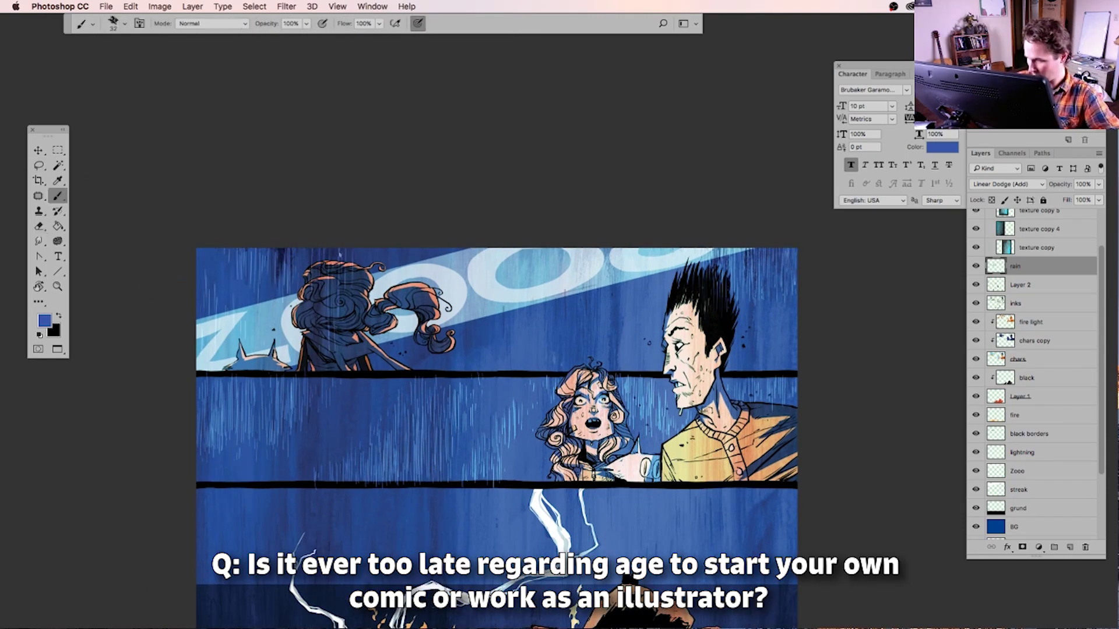
pyautogui.moveTo(399, 292); pyautogui.dragTo(398, 365)
pyautogui.moveTo(402, 254)
pyautogui.mouseDown()
pyautogui.moveTo(403, 313)
pyautogui.moveTo(394, 307)
pyautogui.mouseUp()
pyautogui.moveTo(448, 300); pyautogui.dragTo(447, 363)
# With the canvas turned upside down, extend the top panel's rain over the lettering between the silhouette and the man's head
pyautogui.hotkey('ctrl', 'alt', 'shift', 'r')
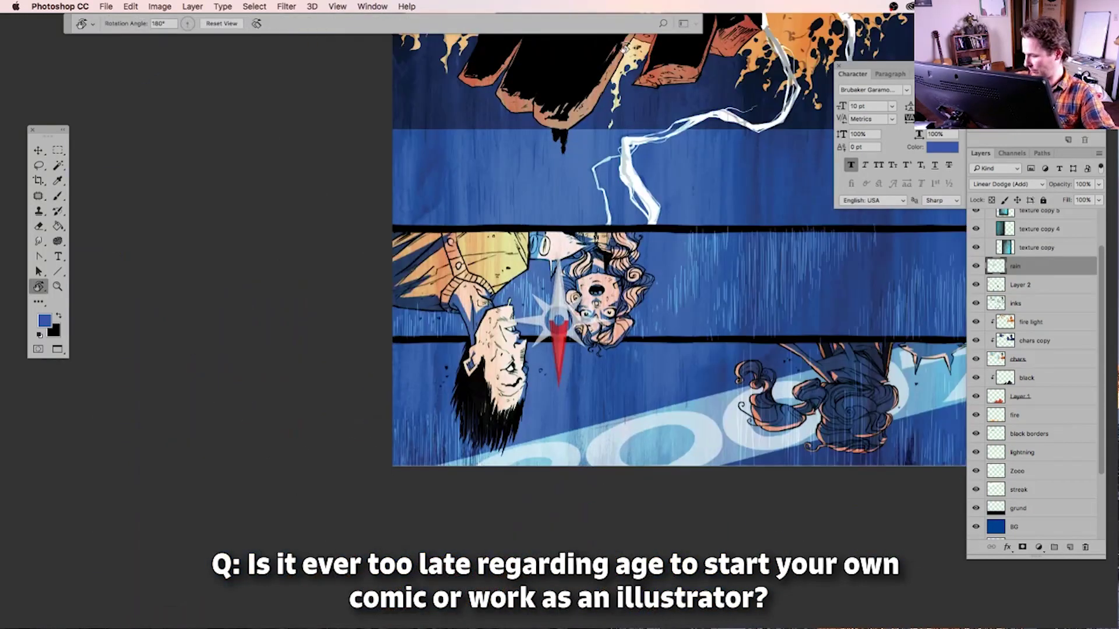
pyautogui.moveTo(312, 301); pyautogui.dragTo(304, 335)
pyautogui.moveTo(392, 263); pyautogui.dragTo(393, 308)
pyautogui.moveTo(380, 292); pyautogui.dragTo(380, 314)
pyautogui.moveTo(395, 269); pyautogui.dragTo(395, 341)
pyautogui.moveTo(418, 346); pyautogui.dragTo(418, 376)
pyautogui.moveTo(217, 333); pyautogui.dragTo(217, 351)
pyautogui.moveTo(225, 326); pyautogui.dragTo(224, 351)
pyautogui.moveTo(232, 297); pyautogui.dragTo(233, 348)
pyautogui.moveTo(250, 250); pyautogui.dragTo(250, 287)
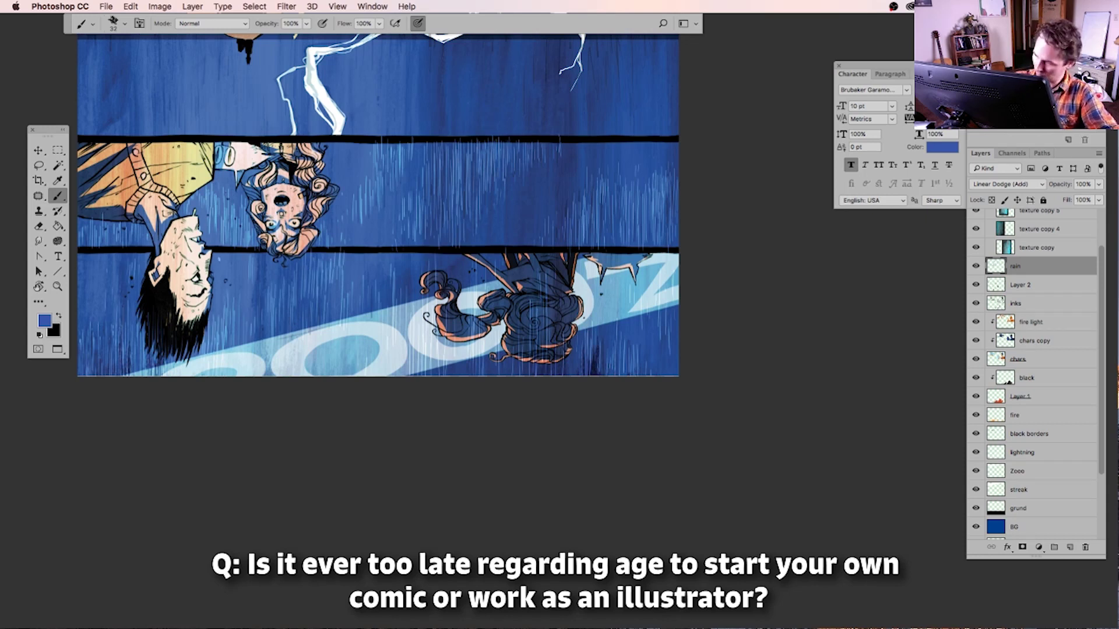
pyautogui.moveTo(504, 476); pyautogui.dragTo(501, 506)
pyautogui.press('r')
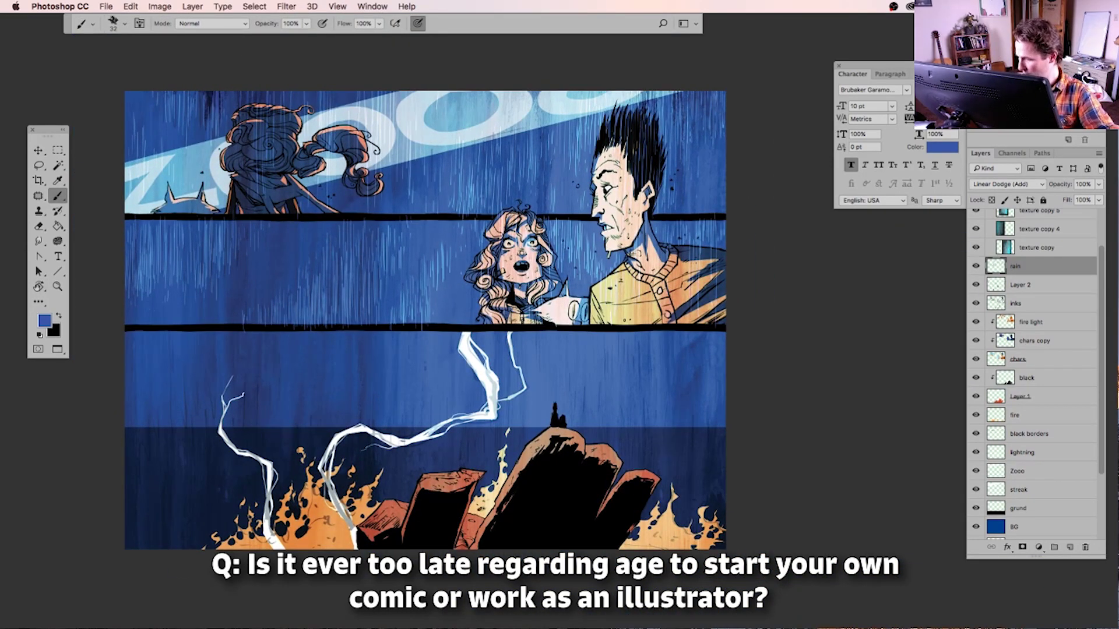
# Hide the grund layer and paint rain streaks over the bottom panel's sky around the rocks and main lightning bolt
pyautogui.scroll(-5, 526, 498)
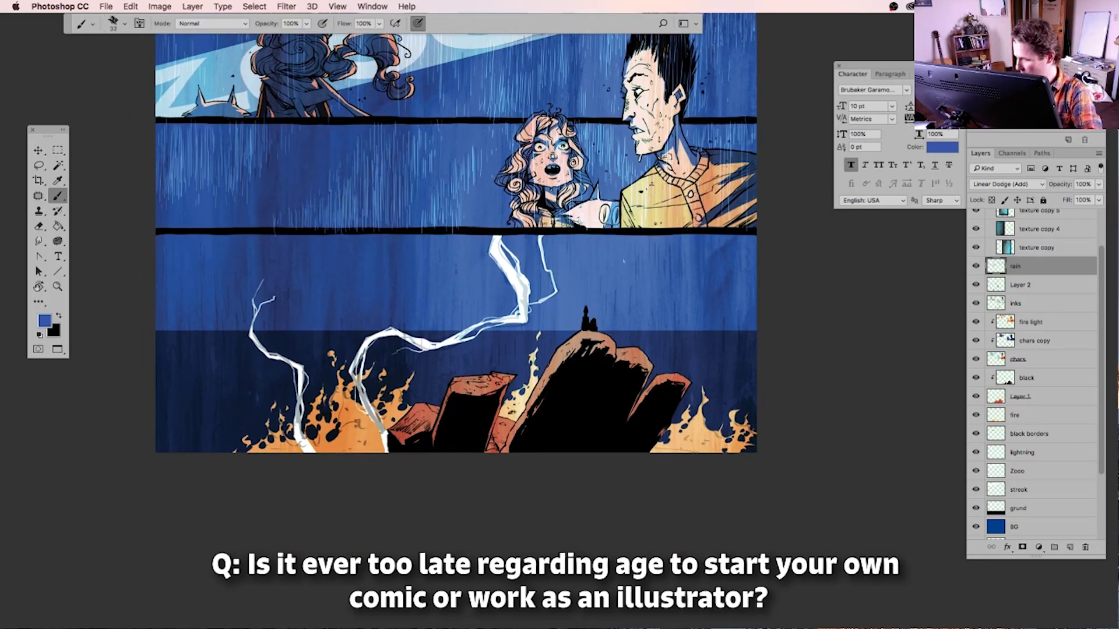
pyautogui.press('r')
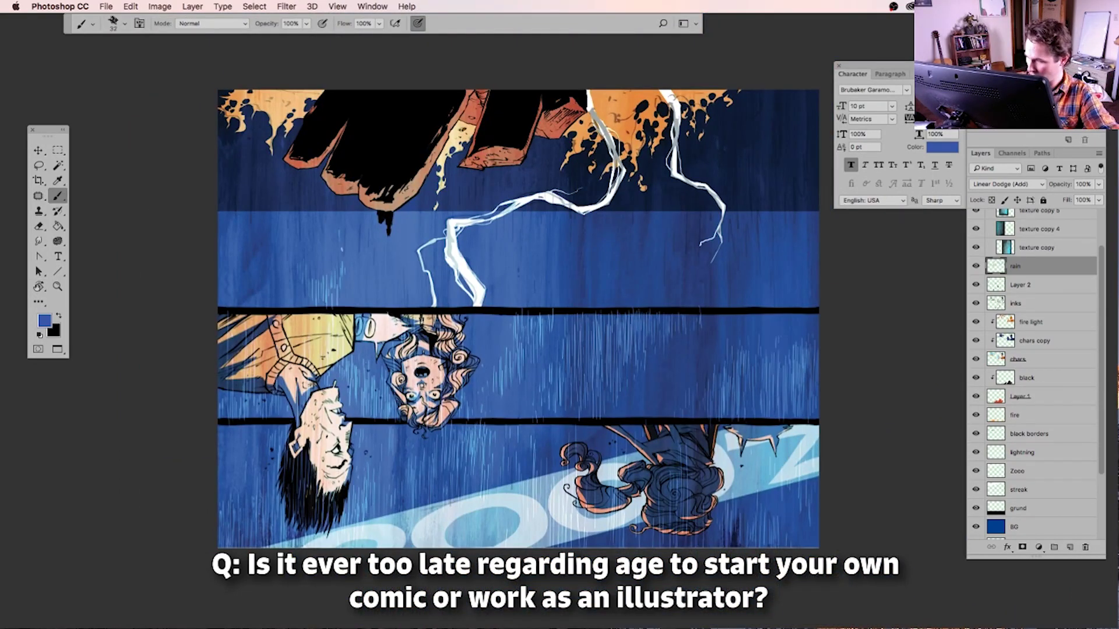
pyautogui.click(976, 509)
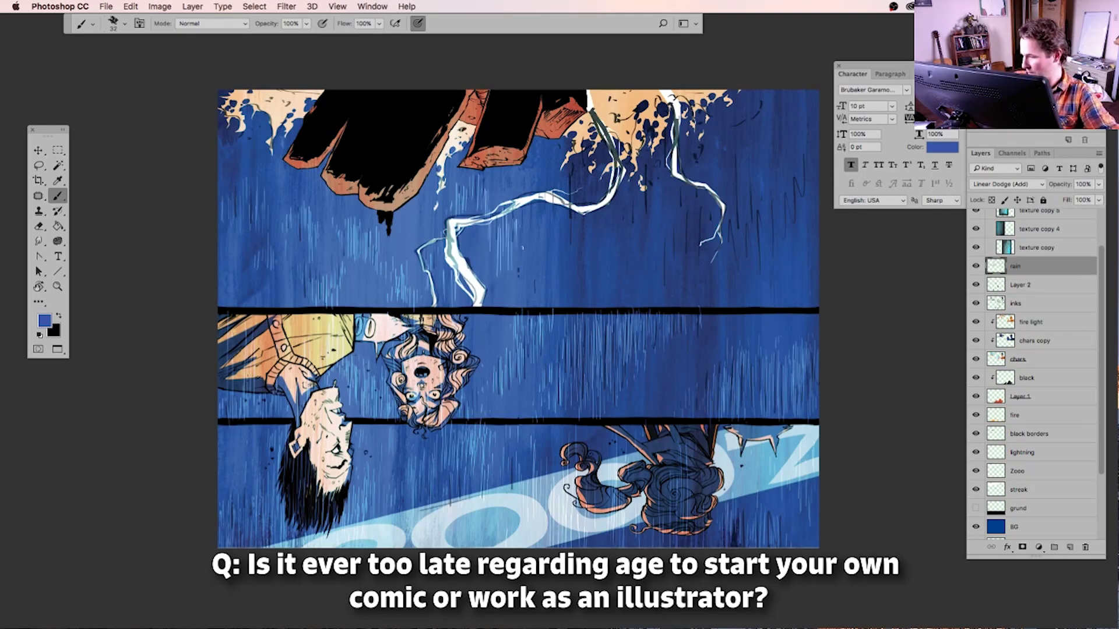
pyautogui.hscroll(6, 434, 336)
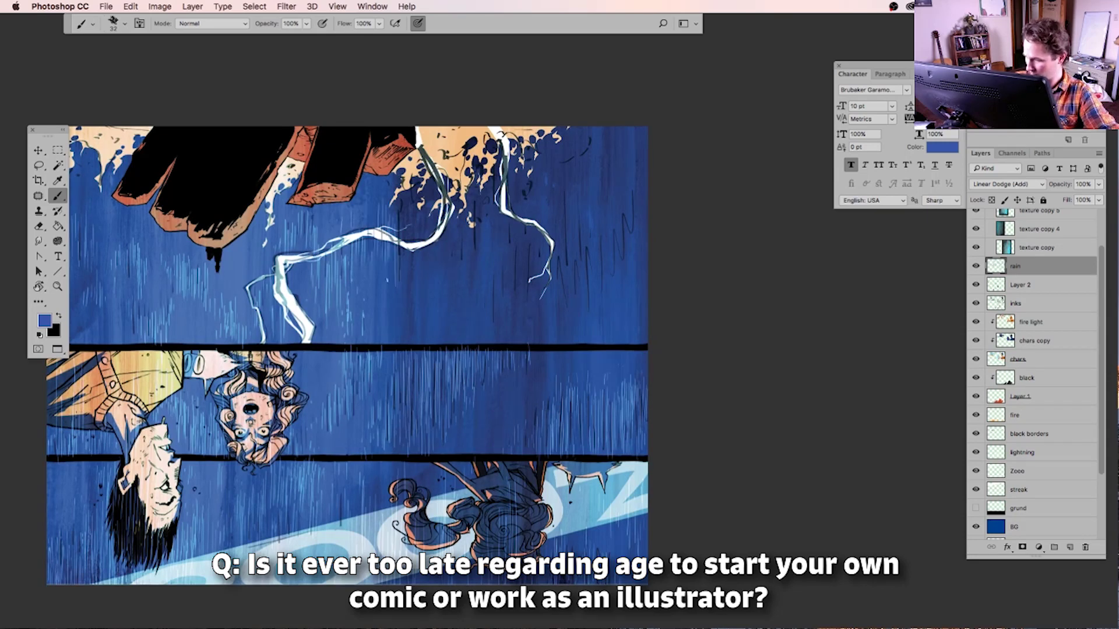
# Extend the rain streaks to the far end of the bottom panel, around the smaller lightning bolt
pyautogui.hscroll(3, 324, 373)
pyautogui.scroll(1, 324, 372)
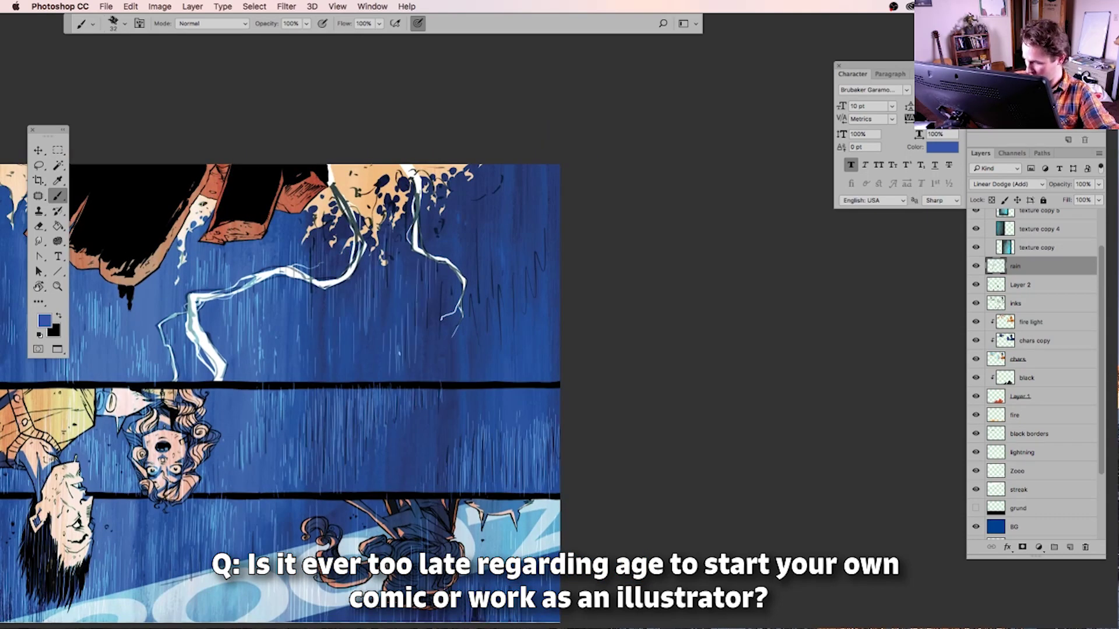
pyautogui.hscroll(2, 280, 394)
pyautogui.moveTo(451, 285); pyautogui.dragTo(450, 351)
pyautogui.moveTo(472, 244); pyautogui.dragTo(470, 320)
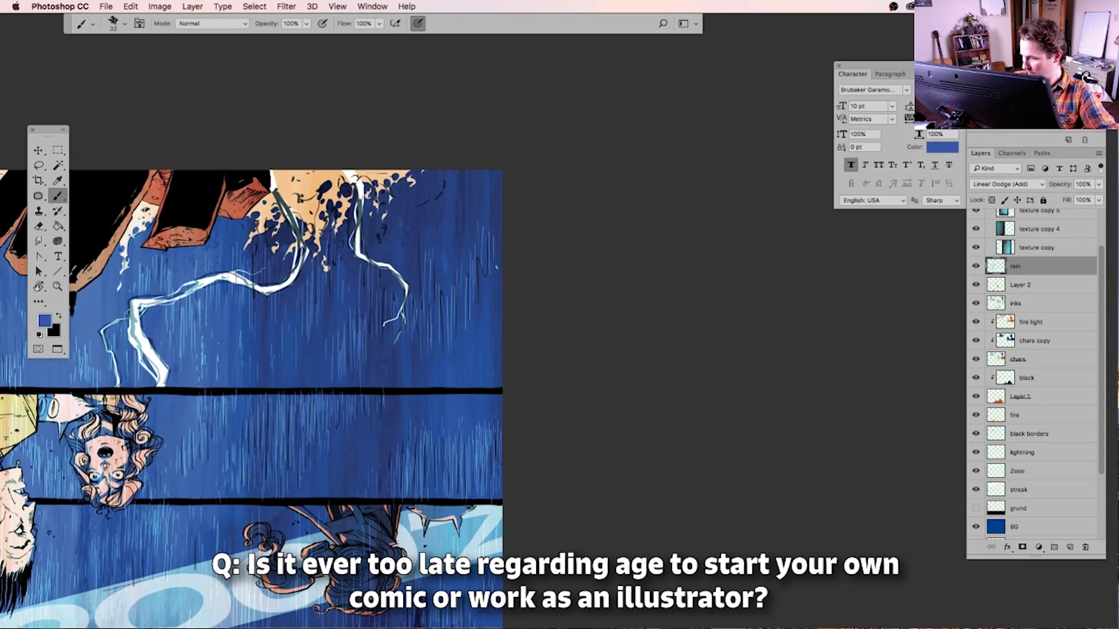
pyautogui.press('l')
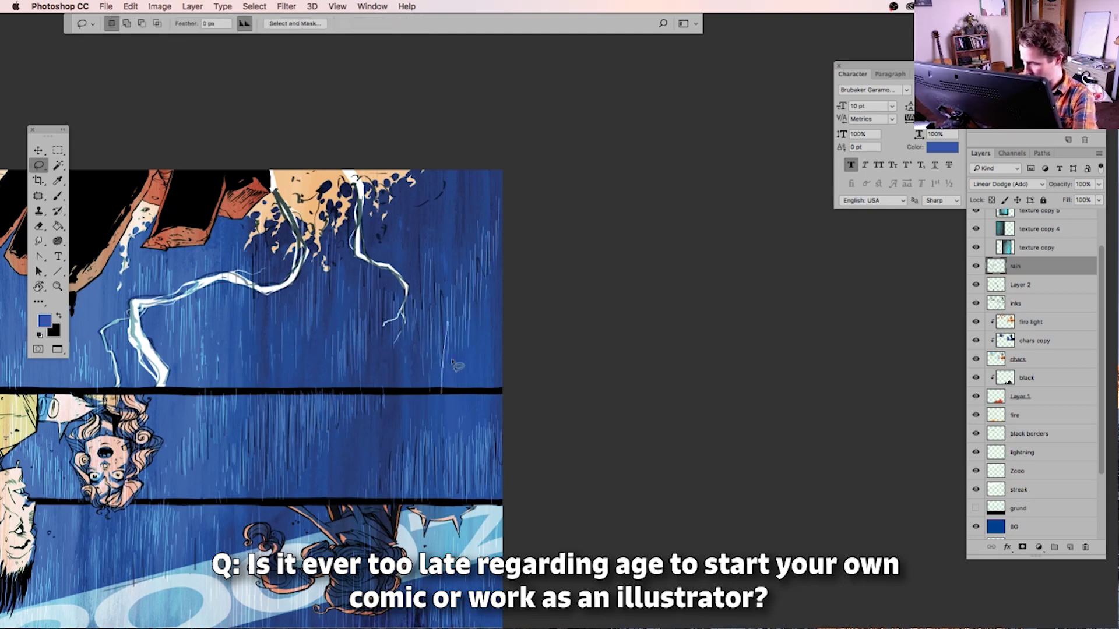
pyautogui.press('b')
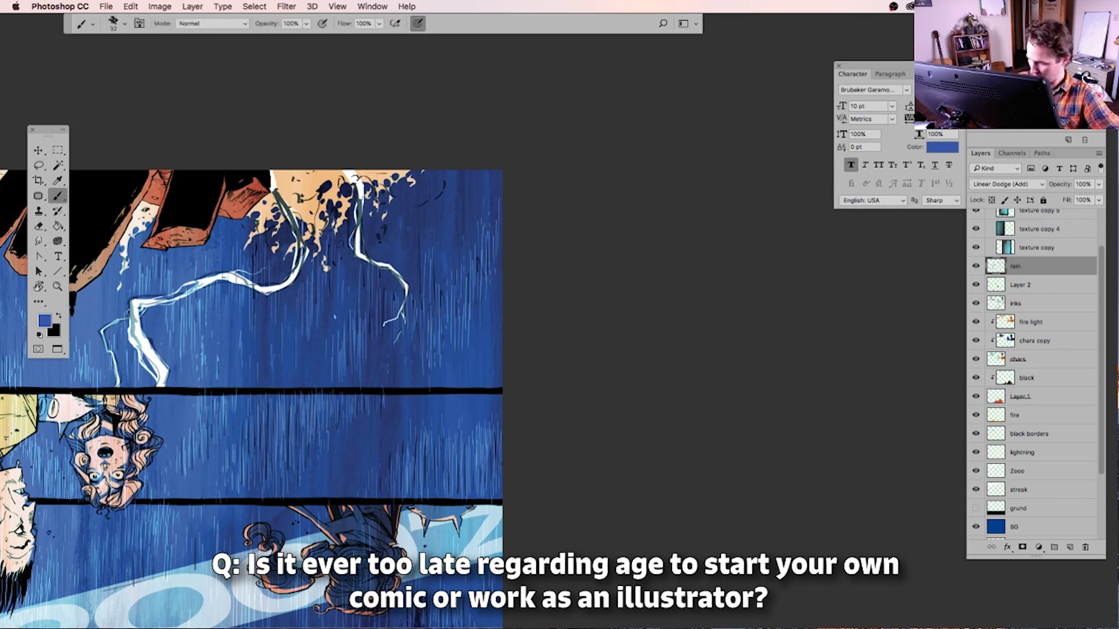
pyautogui.hscroll(-10, 407, 396)
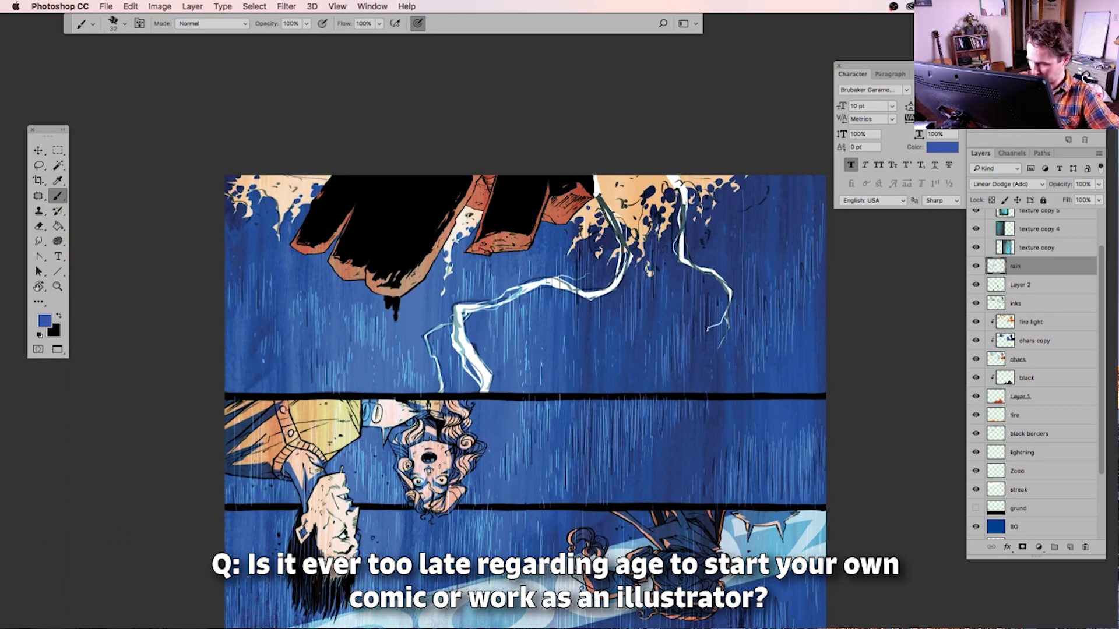
pyautogui.scroll(-5, 501, 367)
pyautogui.hscroll(4, 501, 368)
pyautogui.scroll(-5, 696, 377)
pyautogui.hscroll(1, 696, 378)
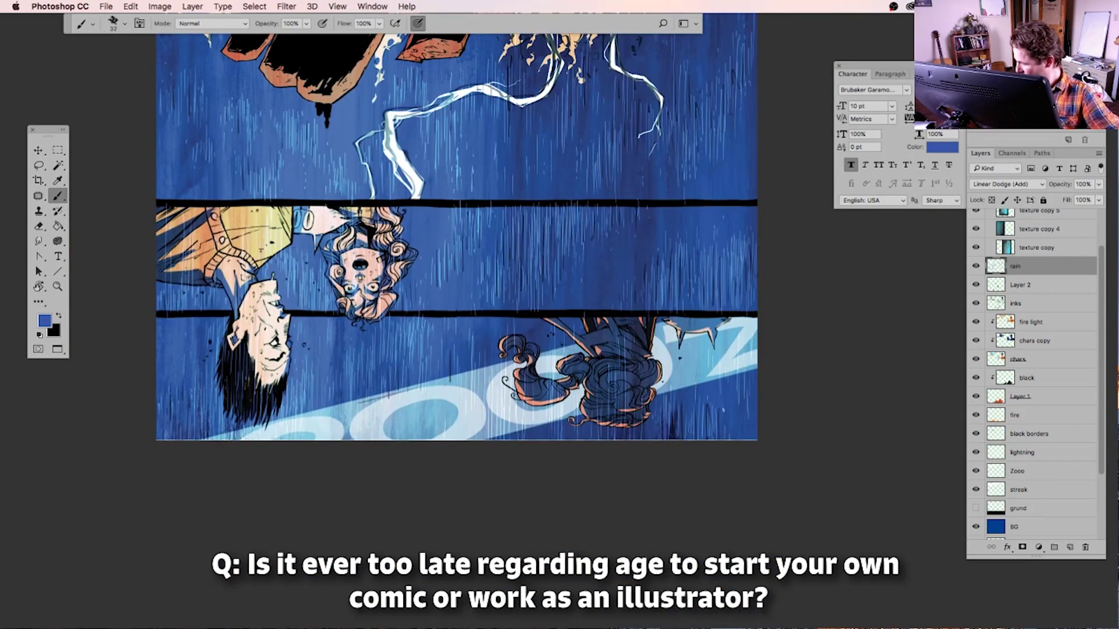
# Reorder the layers so black borders sits directly below inks, with the rain layer just beneath it
pyautogui.scroll(3, 457, 237)
pyautogui.press('r')
pyautogui.press('Escape')
pyautogui.hotkey('ctrl', '0')
pyautogui.moveTo(1004, 434); pyautogui.dragTo(1005, 315)
pyautogui.moveTo(1017, 266); pyautogui.dragTo(1020, 331)
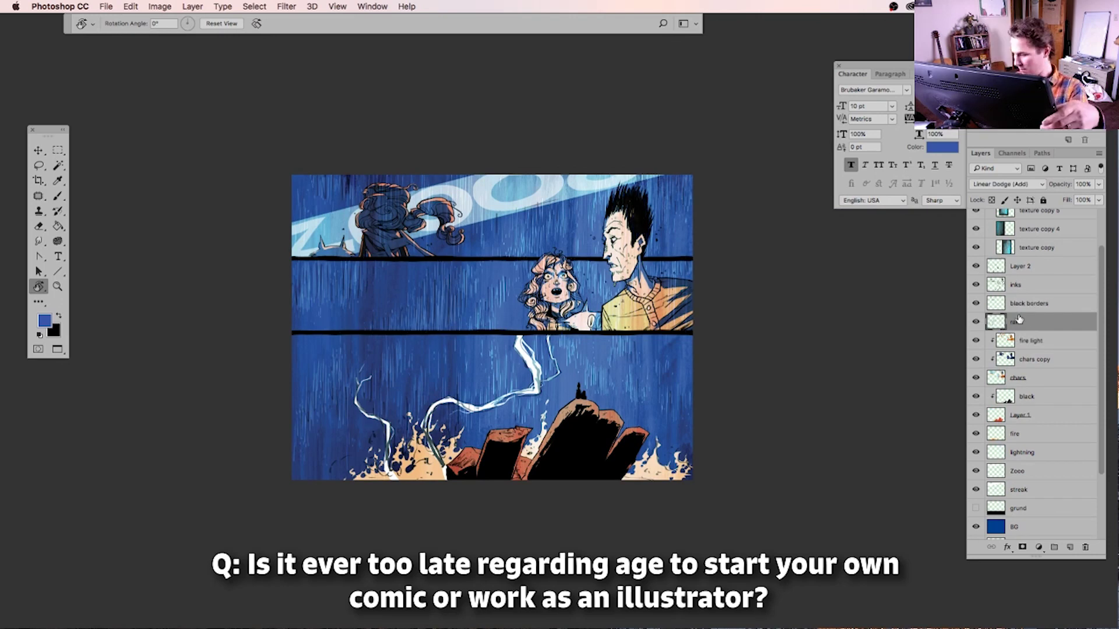
# Hide Layer 2, then show and select the grund layer
pyautogui.click(976, 266)
pyautogui.click(975, 508)
pyautogui.click(1025, 508)
pyautogui.press('e')
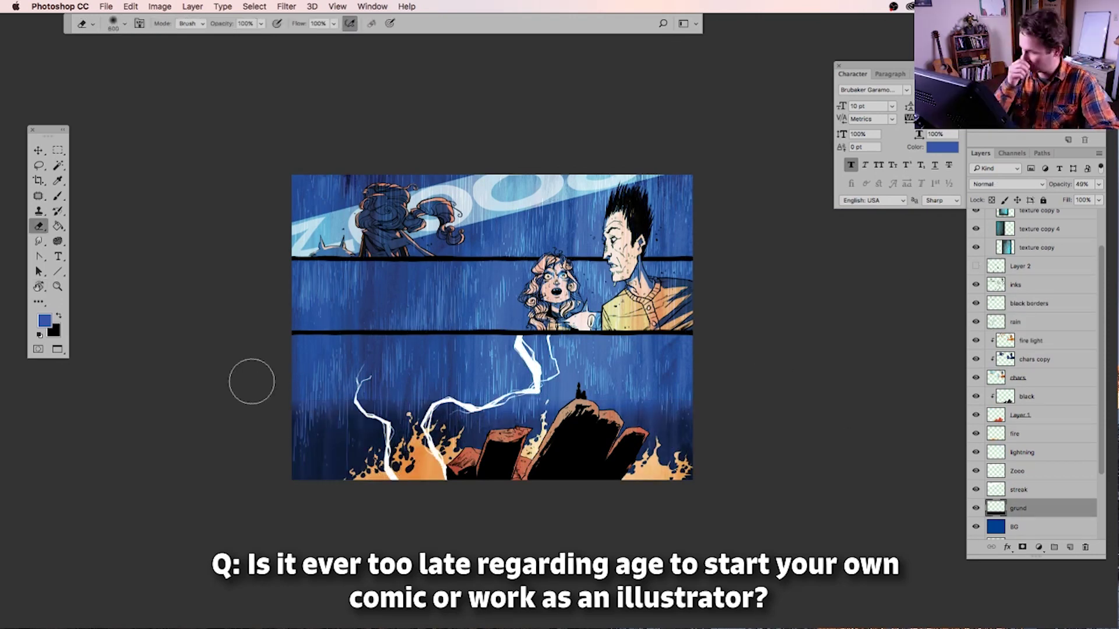
# Mask the grund layer at 60% opacity, inverting the mask and setting its Levels output black to 75
pyautogui.click(1022, 548)
pyautogui.moveTo(1099, 184); pyautogui.dragTo(1075, 201)
pyautogui.press('super+i')
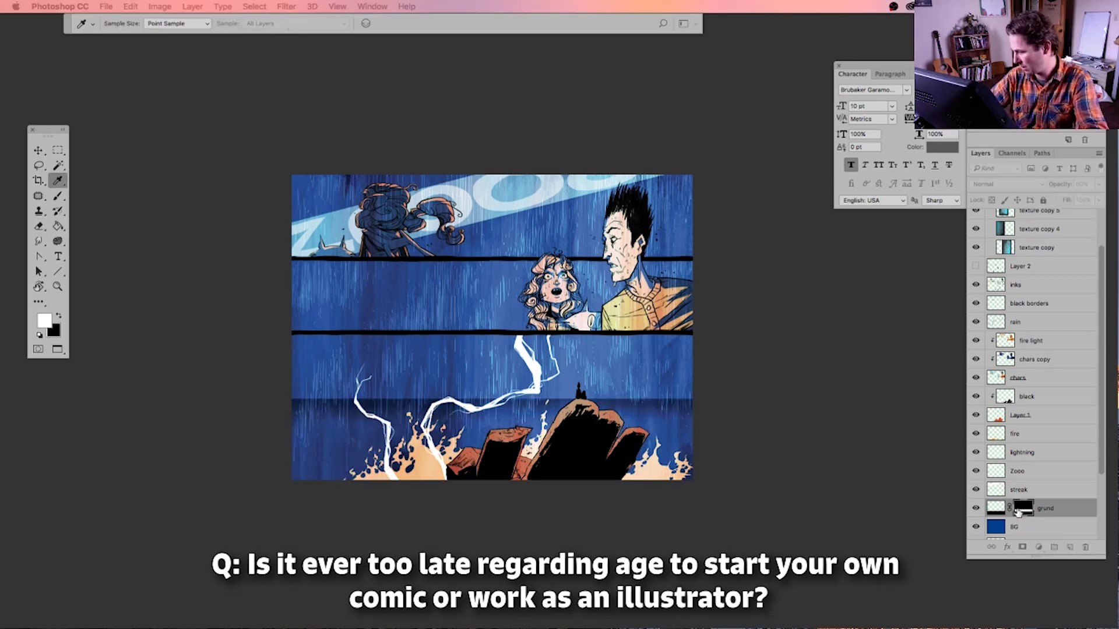
pyautogui.press('super+l')
pyautogui.moveTo(722, 507); pyautogui.dragTo(766, 509)
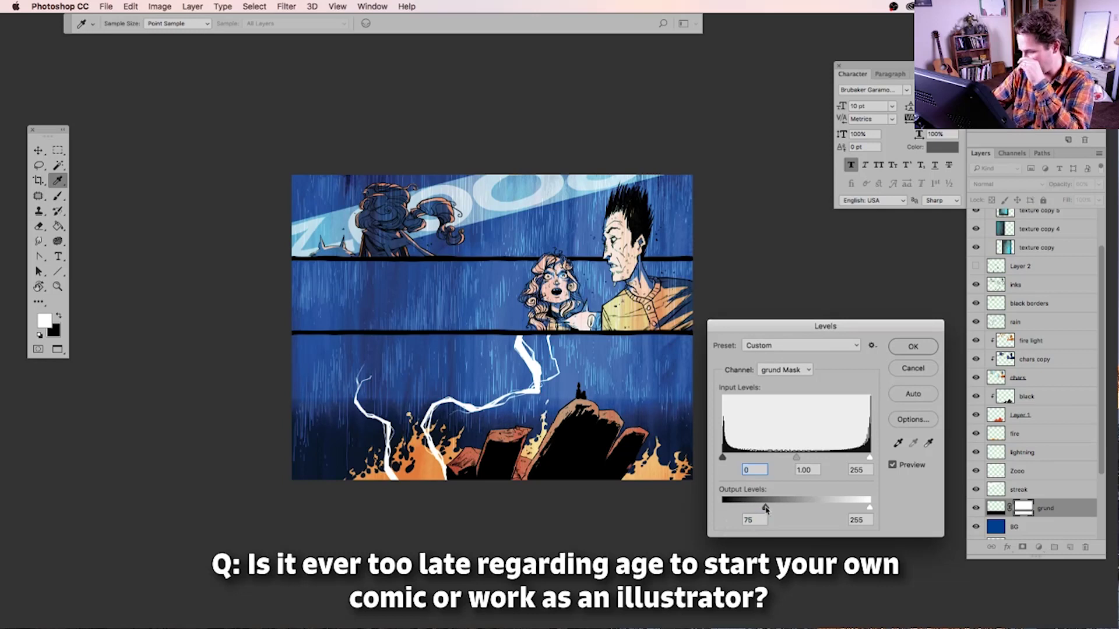
pyautogui.click(909, 347)
pyautogui.press('e')
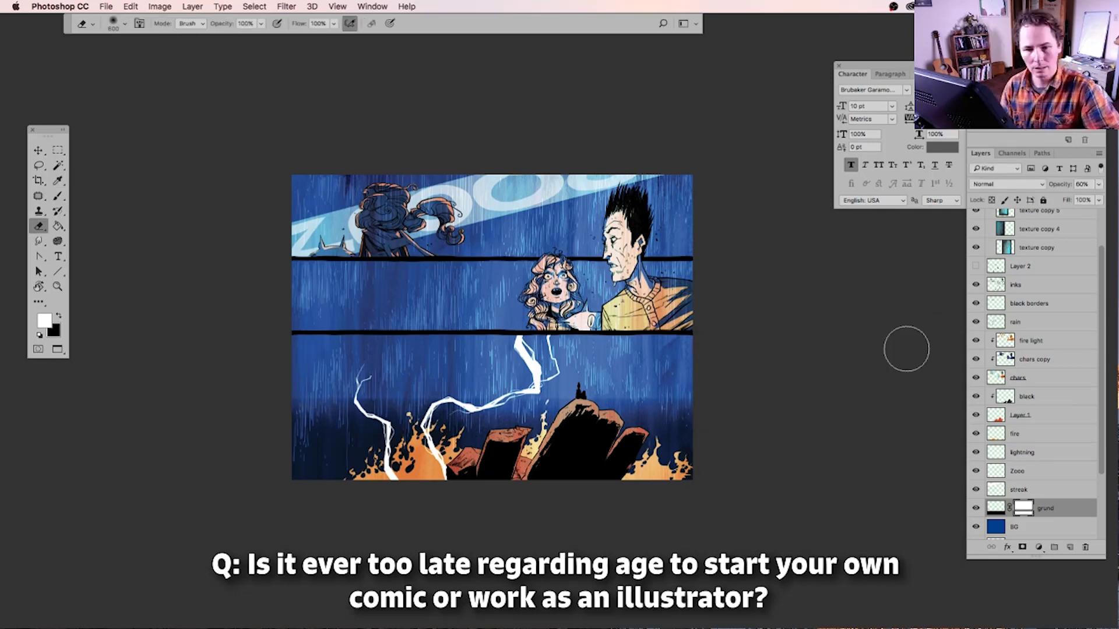
# Darken the rocks on Layer 1 to a deep navy with Hue/Saturation
pyautogui.click(996, 415)
pyautogui.press('super+u')
pyautogui.moveTo(801, 534); pyautogui.dragTo(761, 545)
pyautogui.click(915, 422)
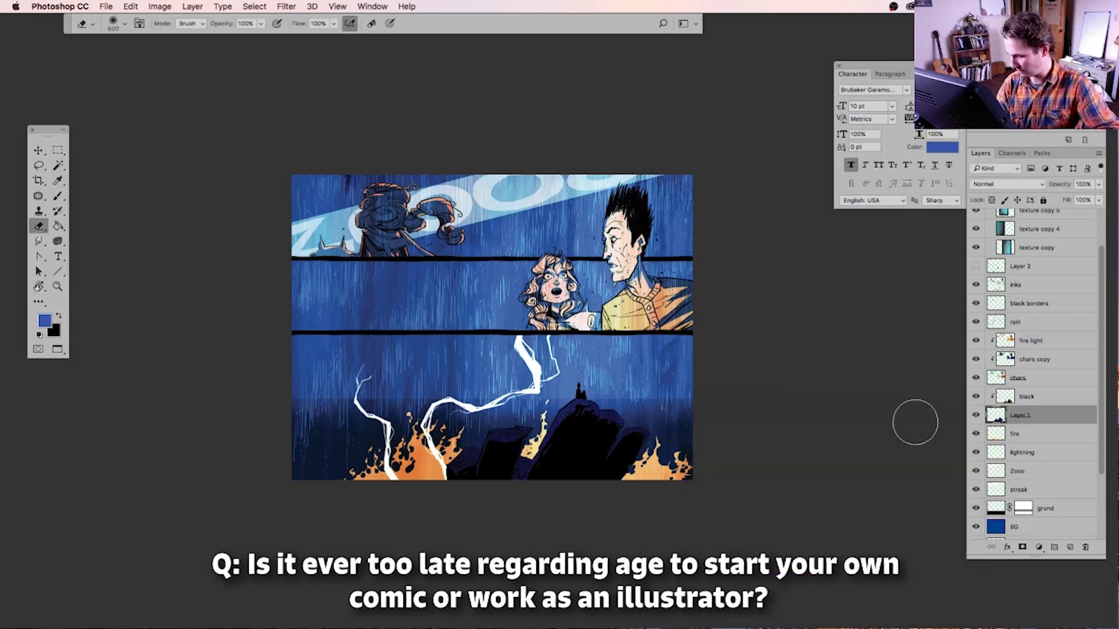
# Paint a soft red glow around the fire on a new Linear Dodge (Add) layer named glow, adjusting it with Hue/Saturation
pyautogui.press('super+shift+n')
pyautogui.write('glow')
pyautogui.press('Return')
pyautogui.press('b')
pyautogui.moveTo(341, 463)
pyautogui.mouseDown()
pyautogui.moveTo(475, 454)
pyautogui.moveTo(325, 462)
pyautogui.moveTo(524, 460)
pyautogui.mouseUp()
pyautogui.hotkey('alt', 'shift', 'a')
pyautogui.press('super+u')
pyautogui.moveTo(802, 476); pyautogui.dragTo(814, 478)
pyautogui.press('Return')
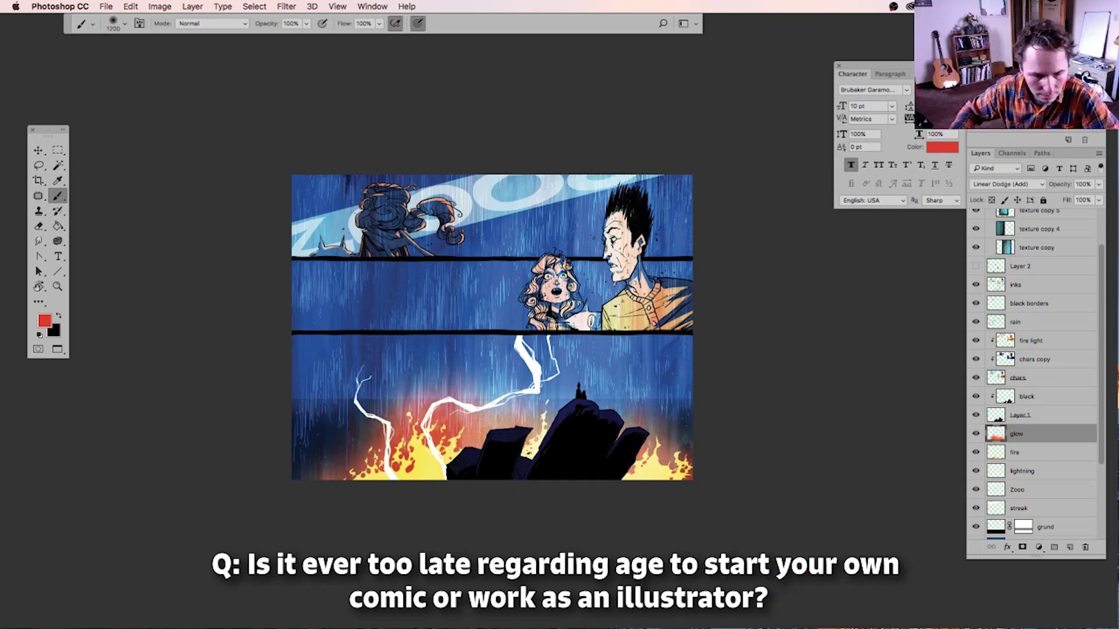
# Add a second rain layer above the existing one, set it to Linear Dodge (Add), and choose the rain brush
pyautogui.click(1020, 322)
pyautogui.hotkey('ctrl', 'shift', 'alt', 'n')
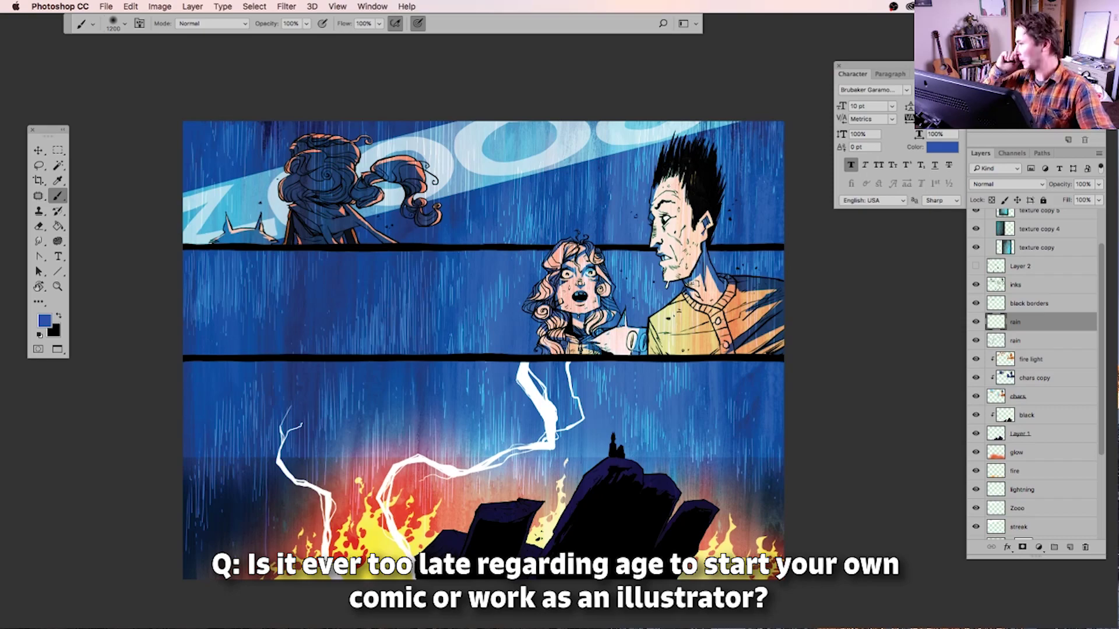
pyautogui.click(116, 33)
pyautogui.click(116, 33)
pyautogui.click(1007, 184)
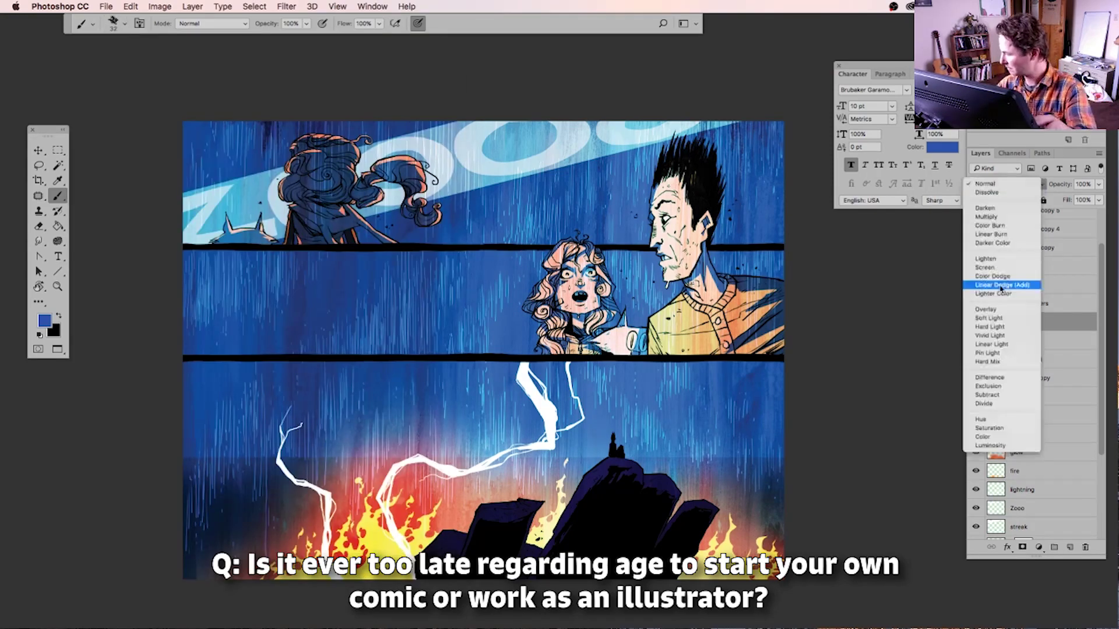
pyautogui.click(938, 292)
# Paint bright rain streaks over the bottom panel's red glow and sky, between the rocks and the main lightning bolt
pyautogui.press('super+plus')
pyautogui.scroll(3, 477, 484)
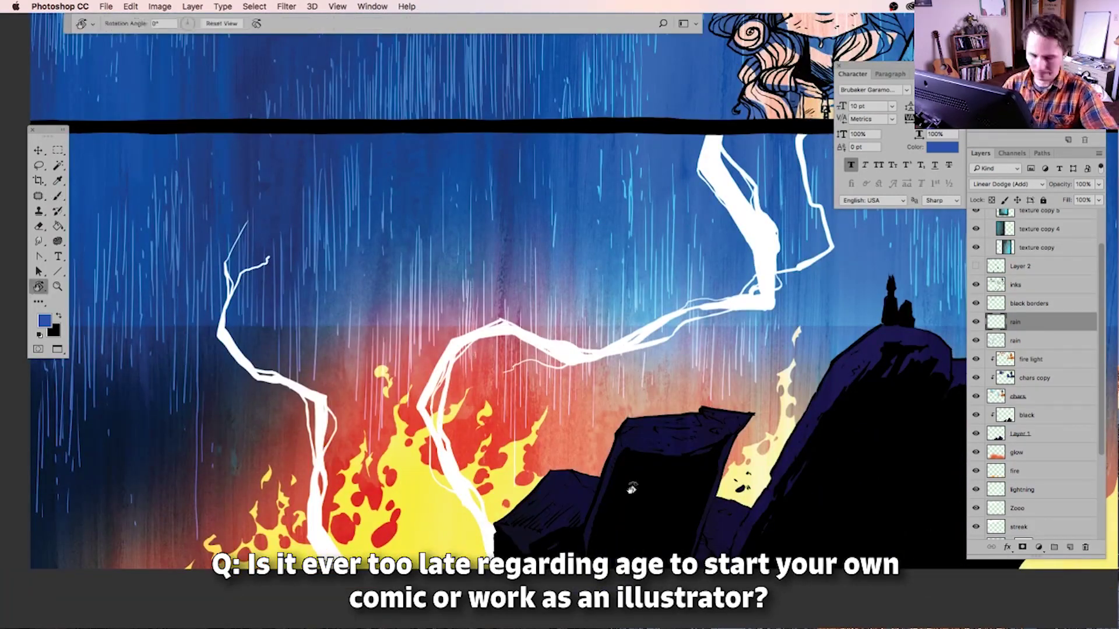
pyautogui.hotkey('ctrl', 'shift', 'r')
pyautogui.moveTo(425, 332); pyautogui.dragTo(439, 332)
pyautogui.hscroll(-4, 448, 396)
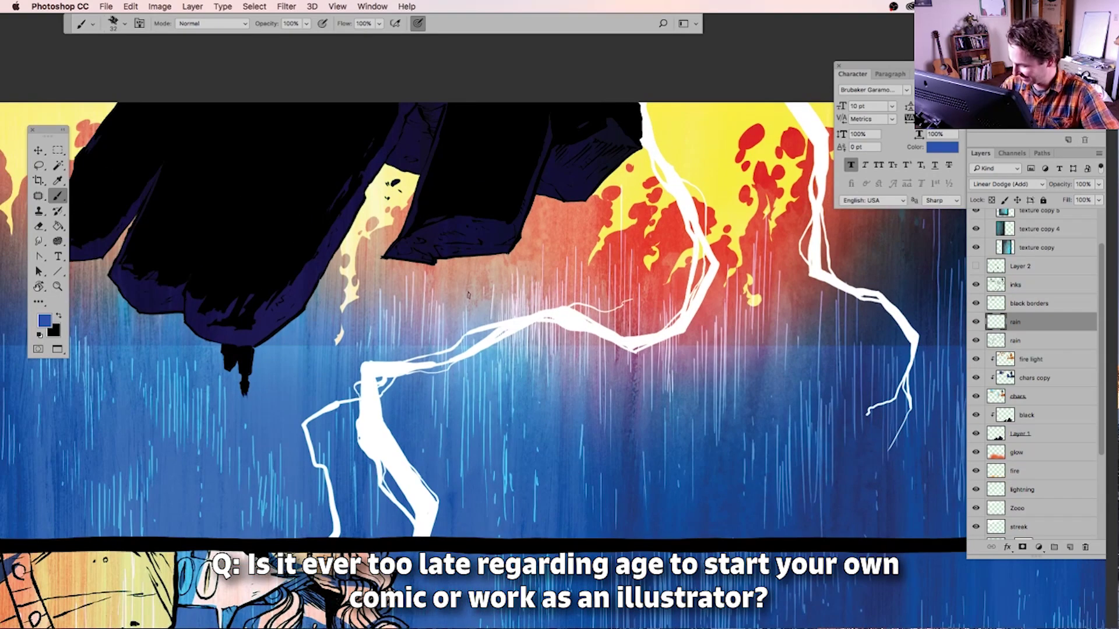
pyautogui.moveTo(477, 382); pyautogui.dragTo(457, 353)
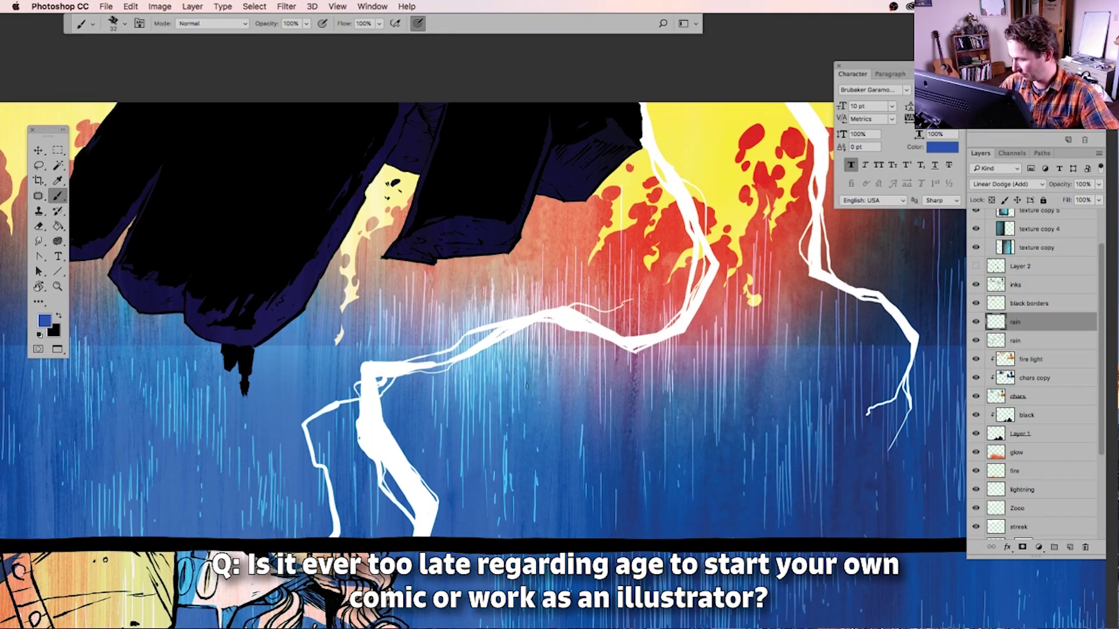
pyautogui.scroll(-3, 518, 371)
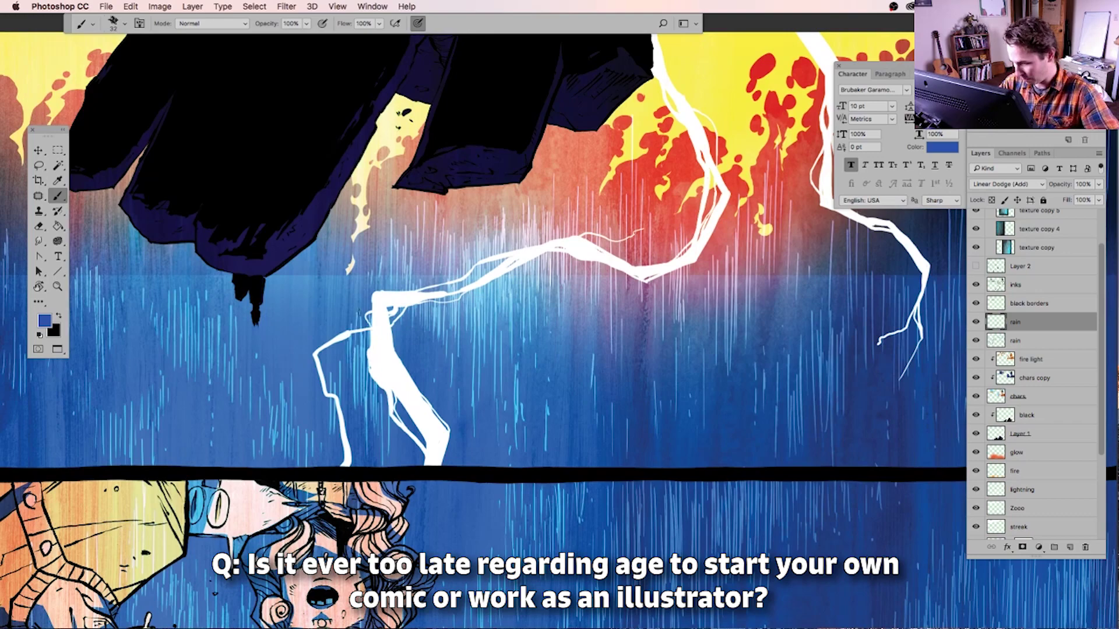
pyautogui.moveTo(402, 308); pyautogui.dragTo(417, 466)
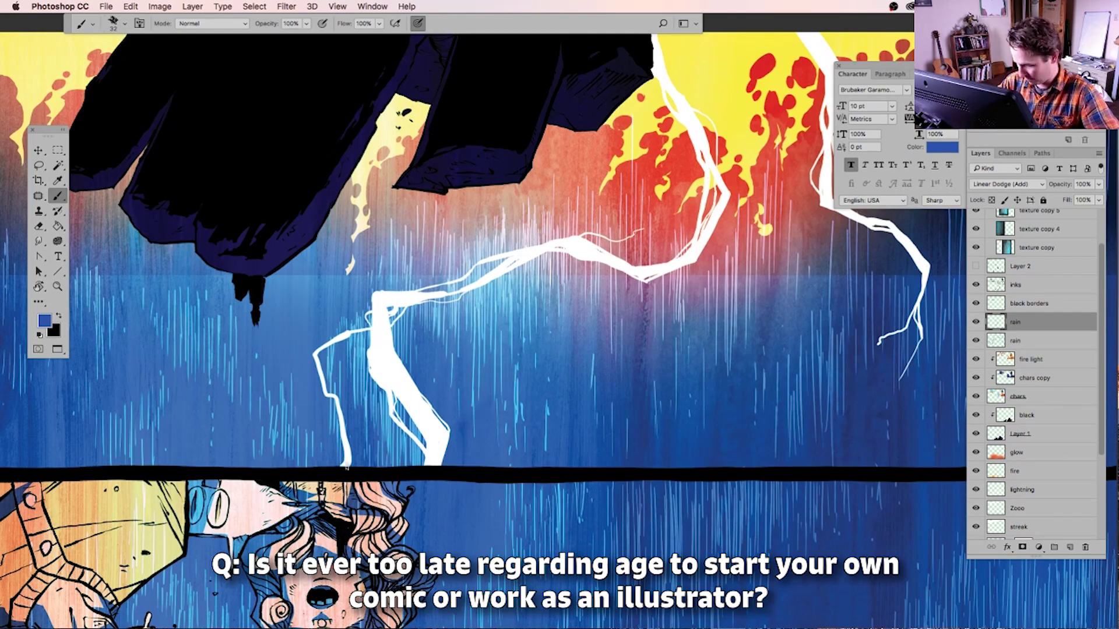
# Add denser rain streaks around the main lightning bolt's bend, where the red glow meets the sky
pyautogui.moveTo(573, 302)
pyautogui.mouseDown()
pyautogui.moveTo(599, 294)
pyautogui.moveTo(627, 321)
pyautogui.moveTo(663, 309)
pyautogui.moveTo(652, 344)
pyautogui.mouseUp()
pyautogui.hscroll(5, 536, 461)
pyautogui.scroll(2, 536, 461)
pyautogui.moveTo(547, 349)
pyautogui.mouseDown()
pyautogui.moveTo(574, 250)
pyautogui.moveTo(590, 277)
pyautogui.mouseUp()
pyautogui.hscroll(-3, 618, 492)
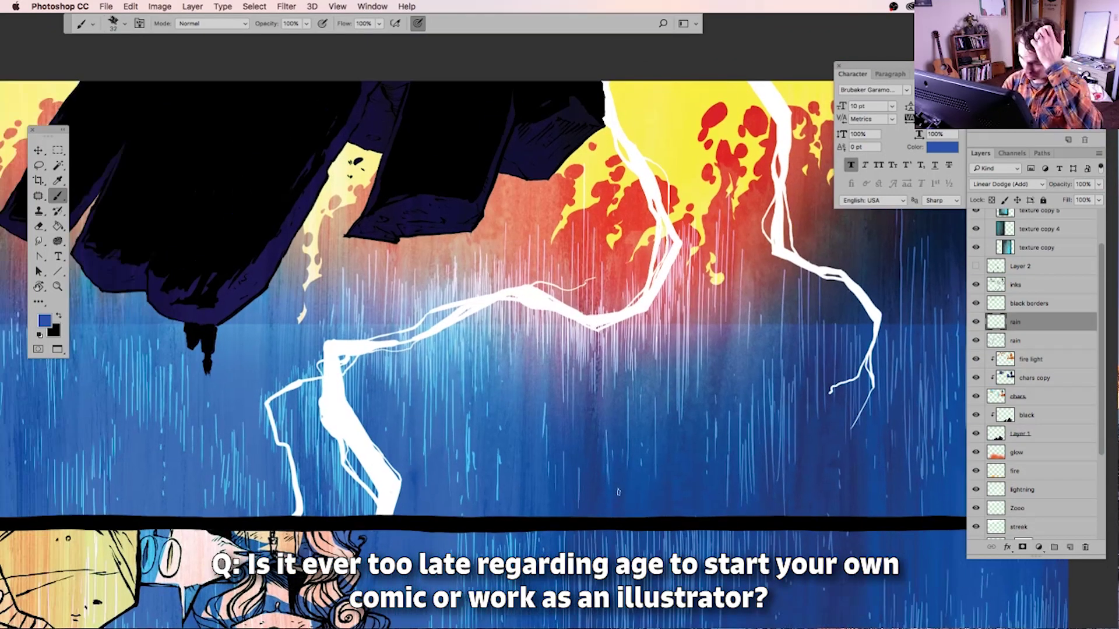
# Paint light rain streaks down over the flames and the lower part of the main lightning bolt
pyautogui.moveTo(674, 400); pyautogui.dragTo(303, 198)
pyautogui.moveTo(408, 379)
pyautogui.mouseDown()
pyautogui.moveTo(429, 323)
pyautogui.moveTo(438, 355)
pyautogui.moveTo(461, 315)
pyautogui.moveTo(499, 327)
pyautogui.moveTo(489, 392)
pyautogui.mouseUp()
pyautogui.moveTo(370, 331)
pyautogui.mouseDown()
pyautogui.moveTo(388, 438)
pyautogui.moveTo(439, 541)
pyautogui.mouseUp()
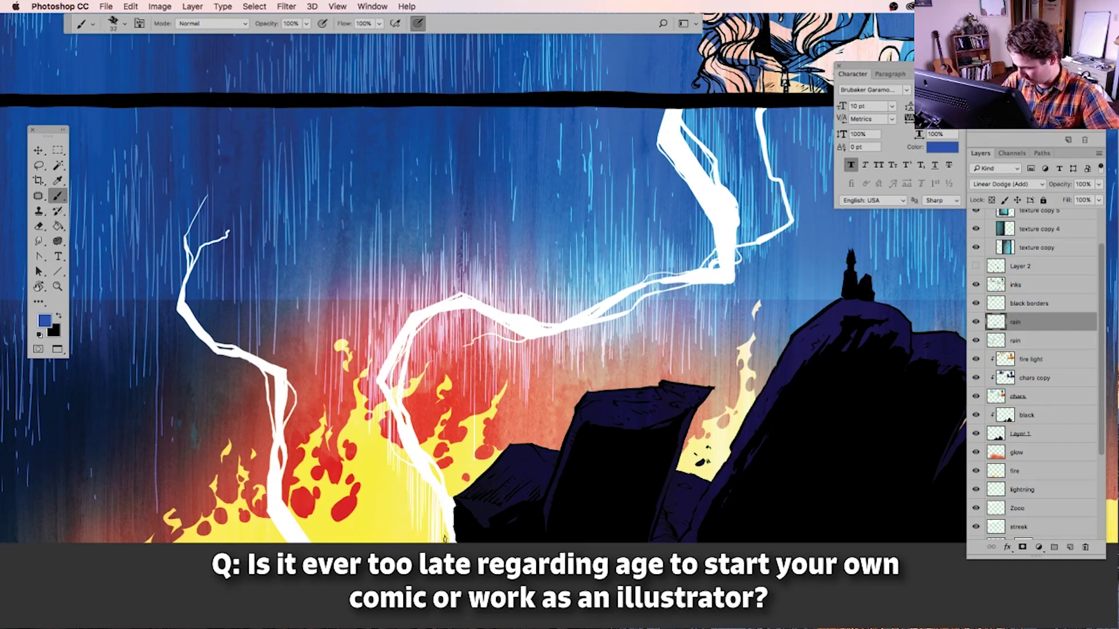
pyautogui.moveTo(655, 283)
pyautogui.mouseDown()
pyautogui.moveTo(676, 306)
pyautogui.moveTo(714, 314)
pyautogui.moveTo(780, 252)
pyautogui.moveTo(673, 181)
pyautogui.moveTo(632, 134)
pyautogui.moveTo(700, 216)
pyautogui.moveTo(682, 262)
pyautogui.moveTo(659, 203)
pyautogui.mouseUp()
pyautogui.moveTo(580, 153)
pyautogui.mouseDown()
pyautogui.moveTo(601, 99)
pyautogui.moveTo(617, 203)
pyautogui.moveTo(548, 163)
pyautogui.mouseUp()
pyautogui.scroll(-1, 414, 396)
pyautogui.hotkey('ctrl', 'shift', 'r')
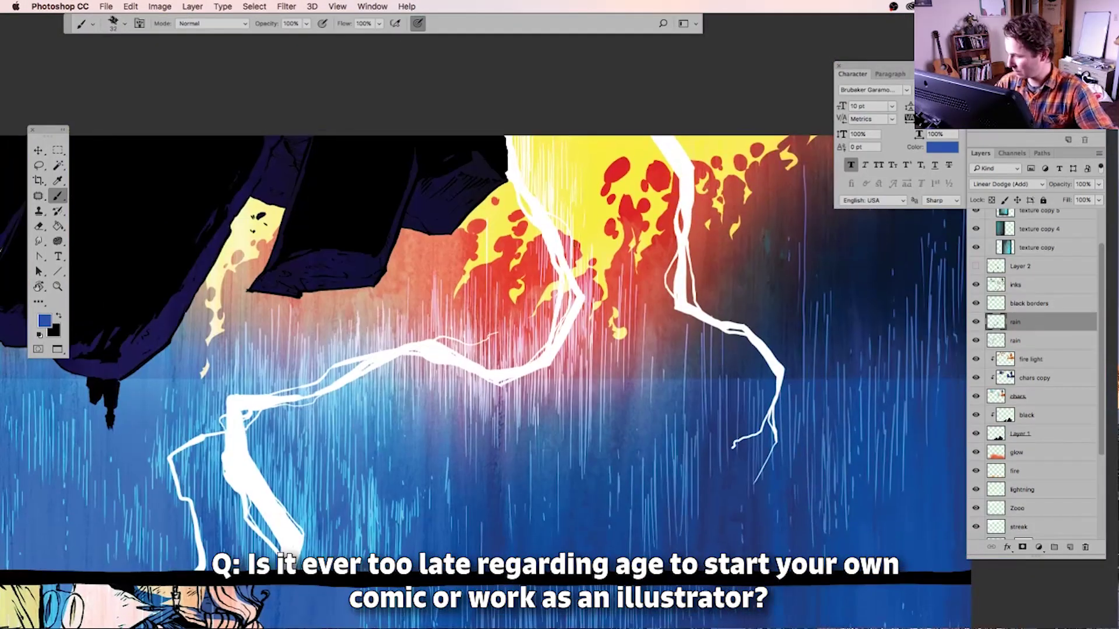
# Paint more rain streaks over the flames and red glow beside the main lightning bolt in the bottom panel
pyautogui.moveTo(507, 193)
pyautogui.mouseDown()
pyautogui.moveTo(512, 248)
pyautogui.moveTo(557, 258)
pyautogui.mouseUp()
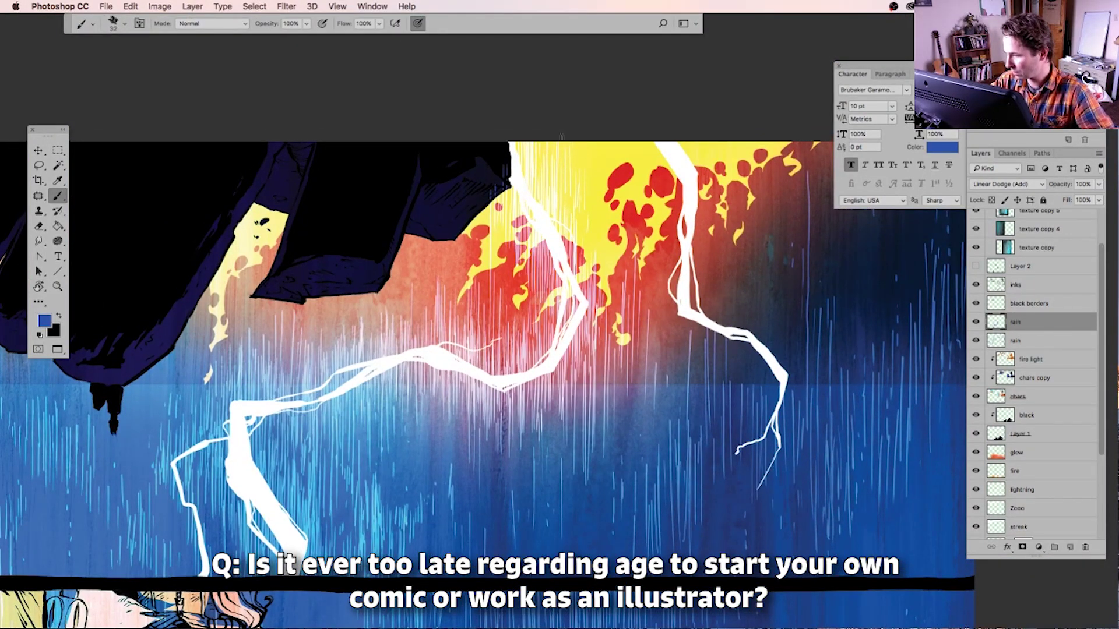
pyautogui.hscroll(5, 510, 289)
pyautogui.moveTo(491, 161); pyautogui.dragTo(502, 245)
pyautogui.moveTo(479, 162)
pyautogui.mouseDown()
pyautogui.moveTo(485, 260)
pyautogui.moveTo(514, 313)
pyautogui.mouseUp()
pyautogui.moveTo(522, 216); pyautogui.dragTo(527, 303)
pyautogui.press('e')
pyautogui.scroll(-3, 525, 291)
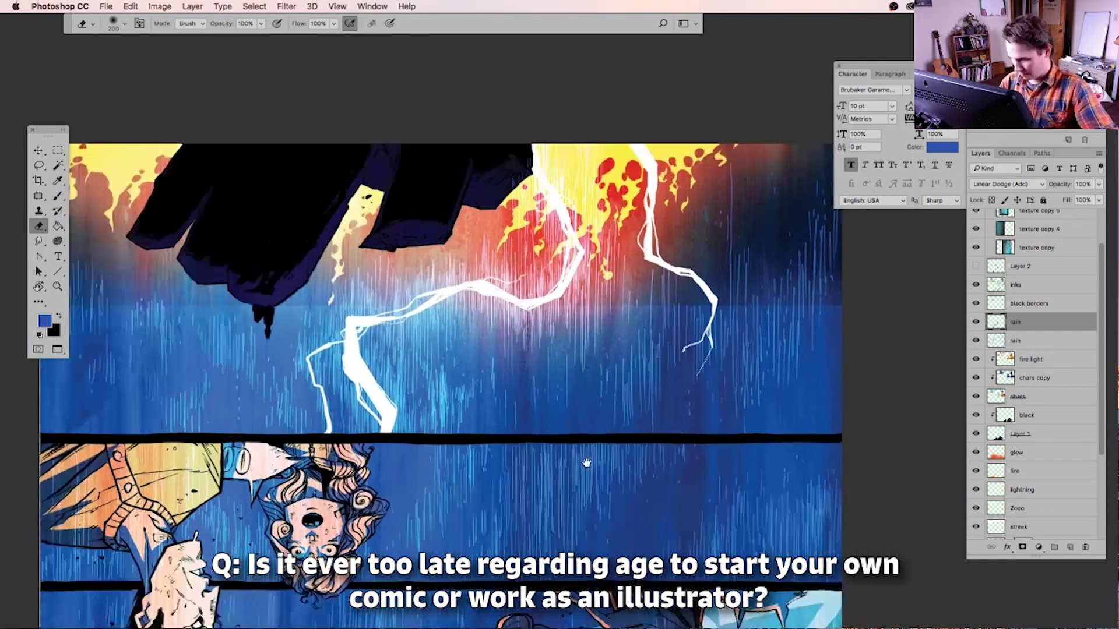
# Lock the upper rain layer's transparent pixels and switch to a soft white brush
pyautogui.press('/')
pyautogui.press('x')
pyautogui.press('b')
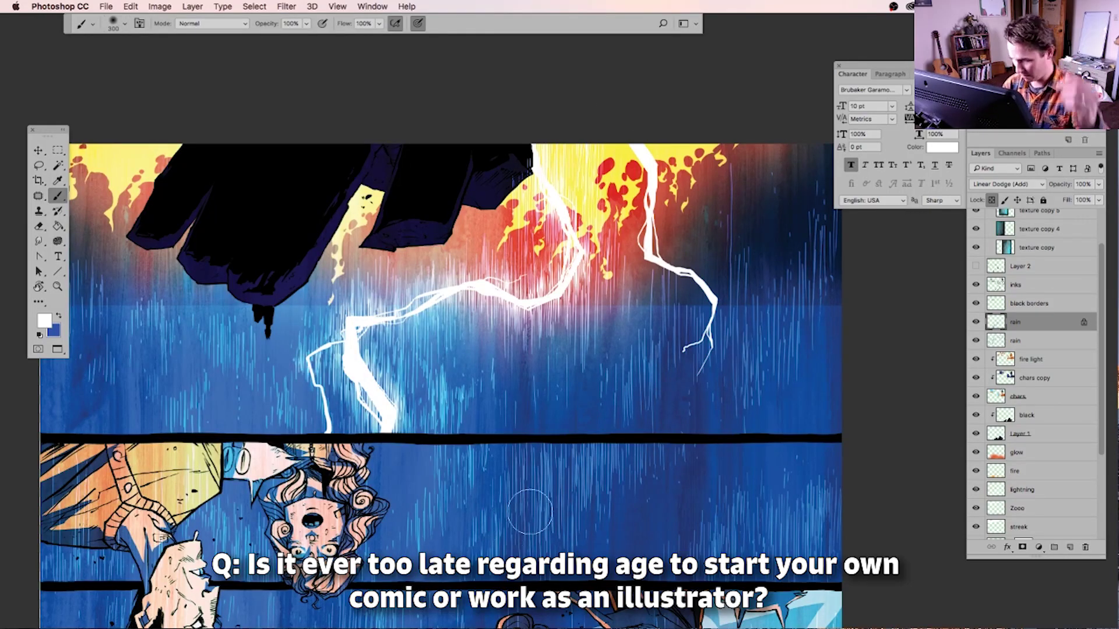
# Add a new layer named "lightning" directly above the existing lightning layer, leaving nothing selected
pyautogui.scroll(-2, 1018, 322)
pyautogui.click(1026, 463)
pyautogui.keyDown('ctrl'); pyautogui.click(996, 464); pyautogui.keyUp('ctrl')
pyautogui.click(1069, 547)
pyautogui.doubleClick(1017, 462)
pyautogui.write('lightning')
pyautogui.press('Return')
pyautogui.hotkey('ctrl', 'd')
# Paint a soft white glow along the main, branching and thin lightning bolts in the bottom panel
pyautogui.moveTo(355, 364)
pyautogui.mouseDown()
pyautogui.moveTo(346, 337)
pyautogui.moveTo(372, 314)
pyautogui.moveTo(532, 304)
pyautogui.moveTo(550, 162)
pyautogui.moveTo(708, 309)
pyautogui.moveTo(711, 349)
pyautogui.mouseUp()
pyautogui.press('[')
pyautogui.moveTo(313, 344); pyautogui.dragTo(324, 434)
pyautogui.moveTo(482, 372); pyautogui.dragTo(452, 382)
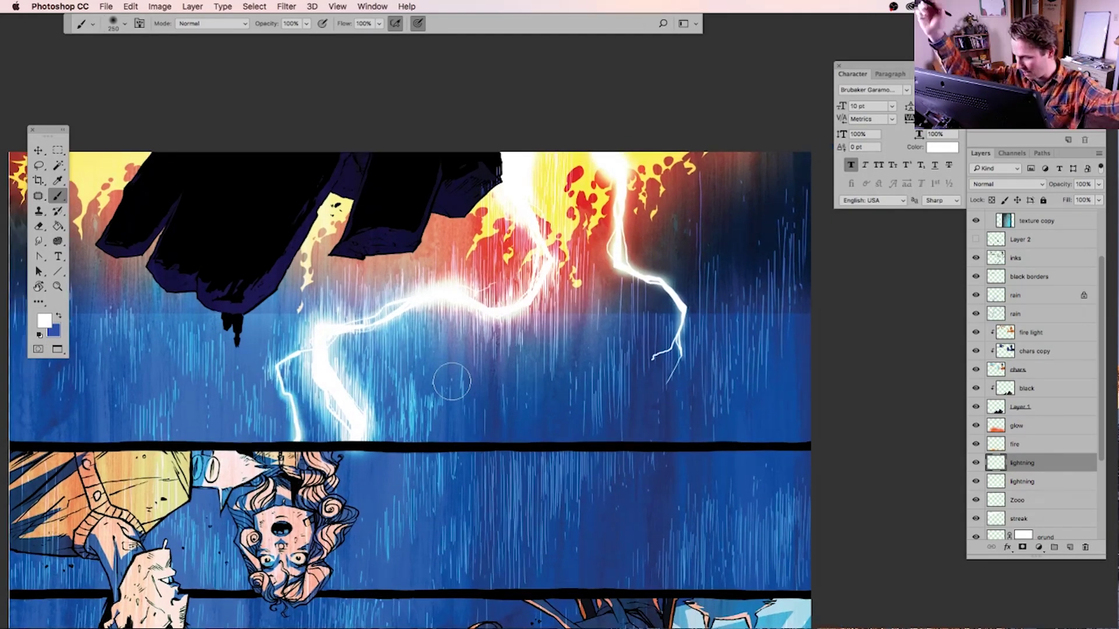
pyautogui.hscroll(2, 451, 381)
pyautogui.press('super+minus')
pyautogui.hotkey('ctrl', 'alt', 'r')
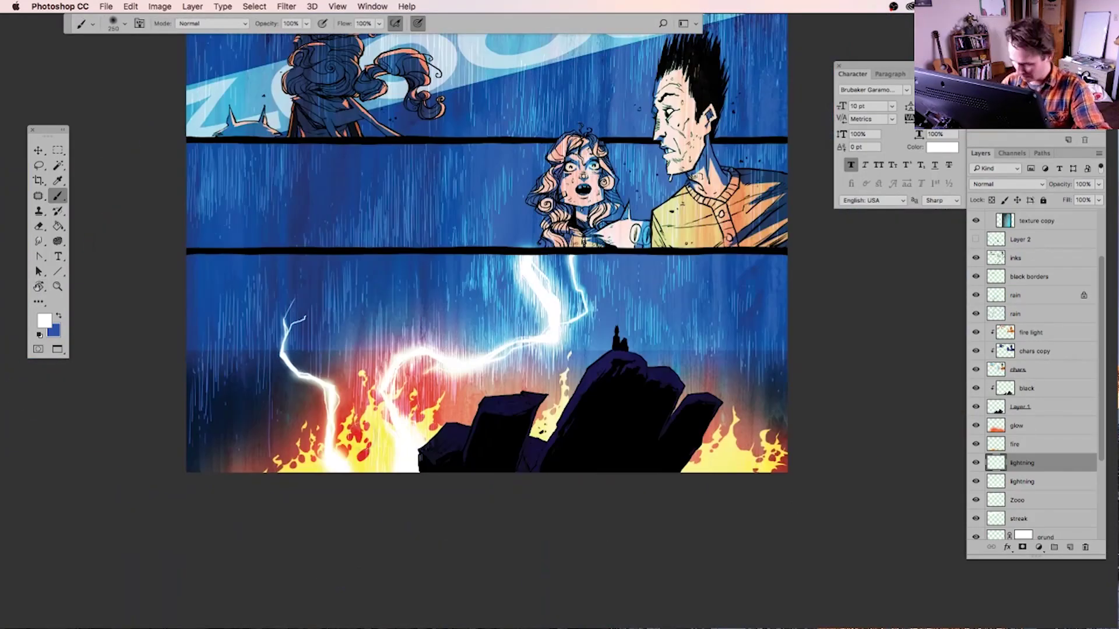
# Duplicate the lightning glow layer and set the copy's blend mode to Overlay at 100% opacity
pyautogui.scroll(-5, 1043, 315)
pyautogui.press('super+j')
pyautogui.hotkey('alt', 'shift', 'o')
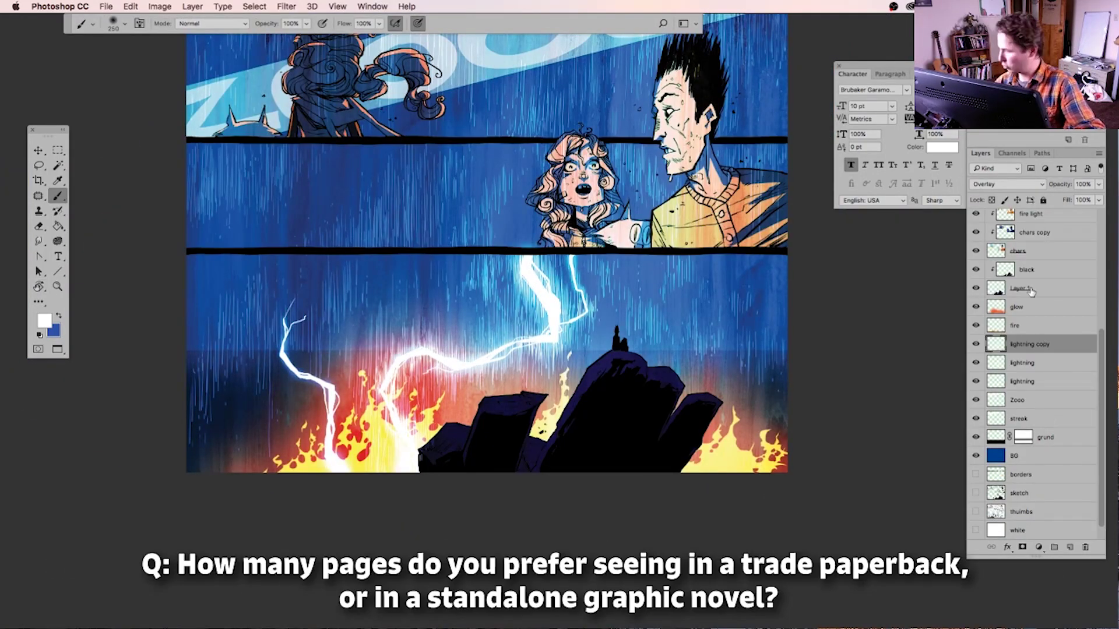
pyautogui.click(1011, 184)
pyautogui.click(990, 147)
pyautogui.moveTo(1098, 184)
pyautogui.mouseDown()
pyautogui.moveTo(1081, 199)
pyautogui.moveTo(1098, 201)
pyautogui.mouseUp()
pyautogui.click(1011, 184)
pyautogui.click(991, 306)
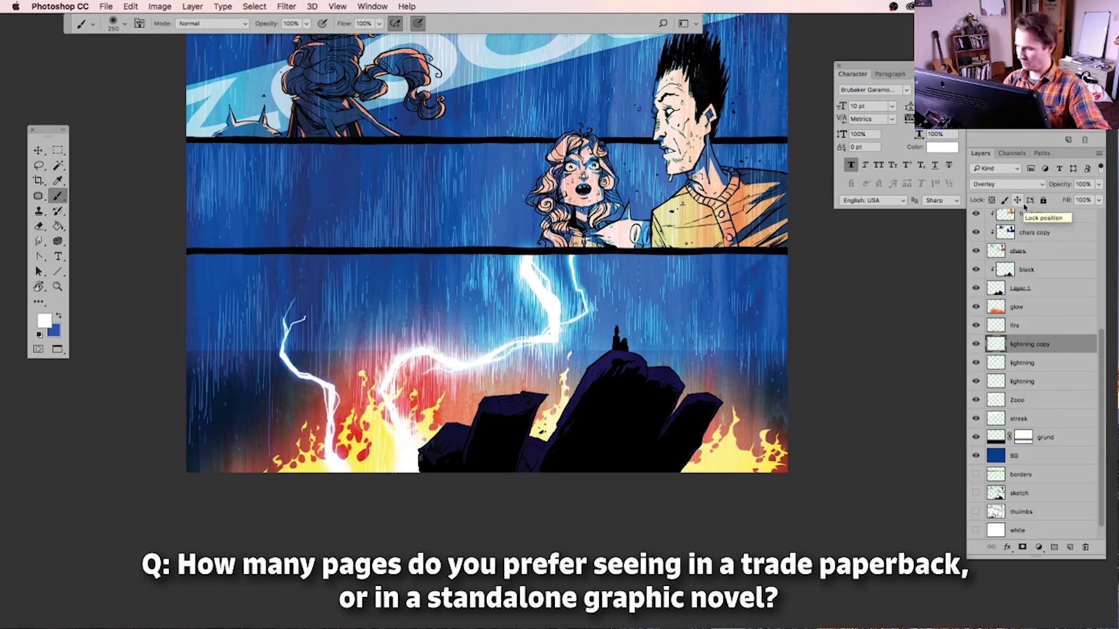
pyautogui.scroll(3, 554, 482)
pyautogui.scroll(2, 513, 542)
pyautogui.hscroll(2, 513, 542)
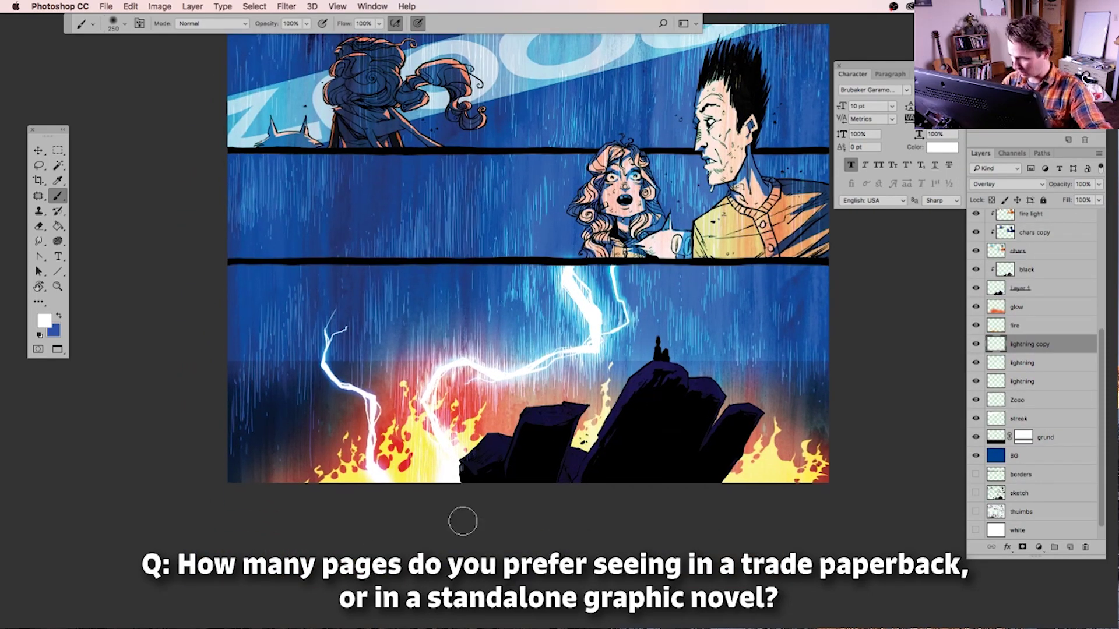
# Lighten the flames on the fire layer with a Hue/Saturation adjustment
pyautogui.click(1002, 324)
pyautogui.hotkey('ctrl', 'alt', 'u')
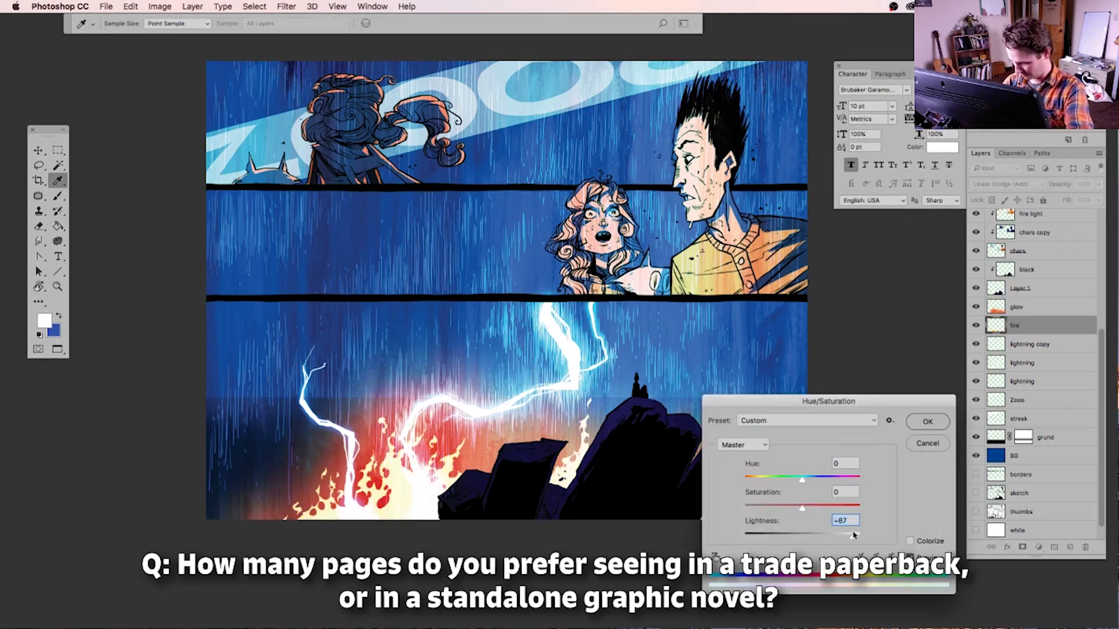
pyautogui.moveTo(916, 402); pyautogui.dragTo(1012, 338)
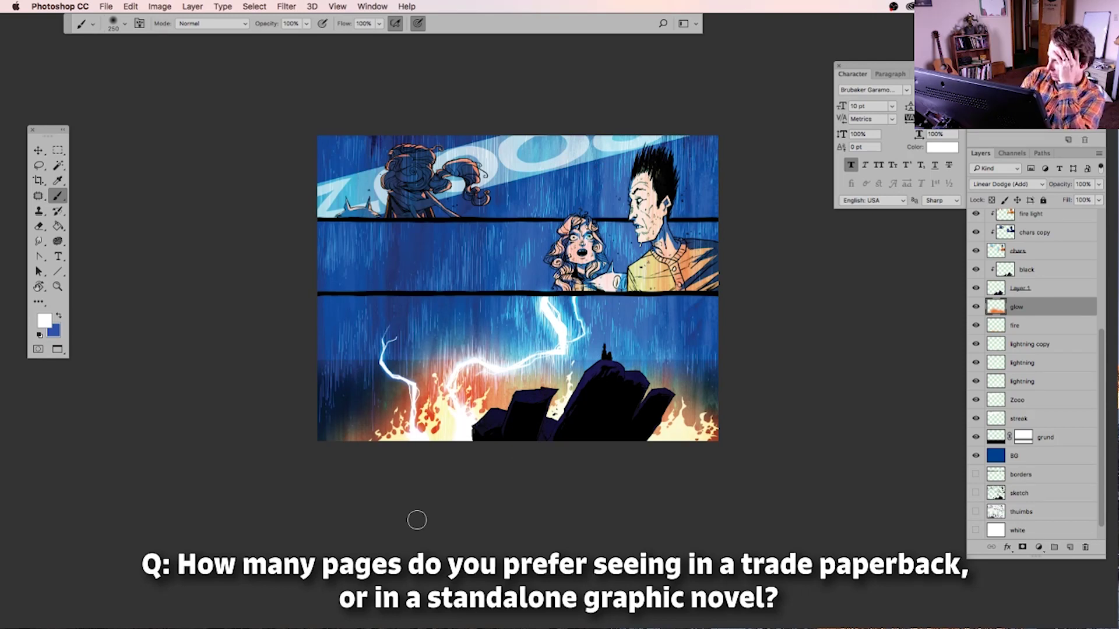
# Add a new layer named "darks" just above the BG layer
pyautogui.scroll(2, 417, 520)
pyautogui.hscroll(1, 417, 520)
pyautogui.hotkey('ctrl', 'shift', 'n')
pyautogui.write('darks')
pyautogui.press('Return')
# Shade the backgrounds of the top and middle panels with a large soft black brush, confining each to its panel
pyautogui.press('m')
pyautogui.moveTo(294, 163); pyautogui.dragTo(736, 251)
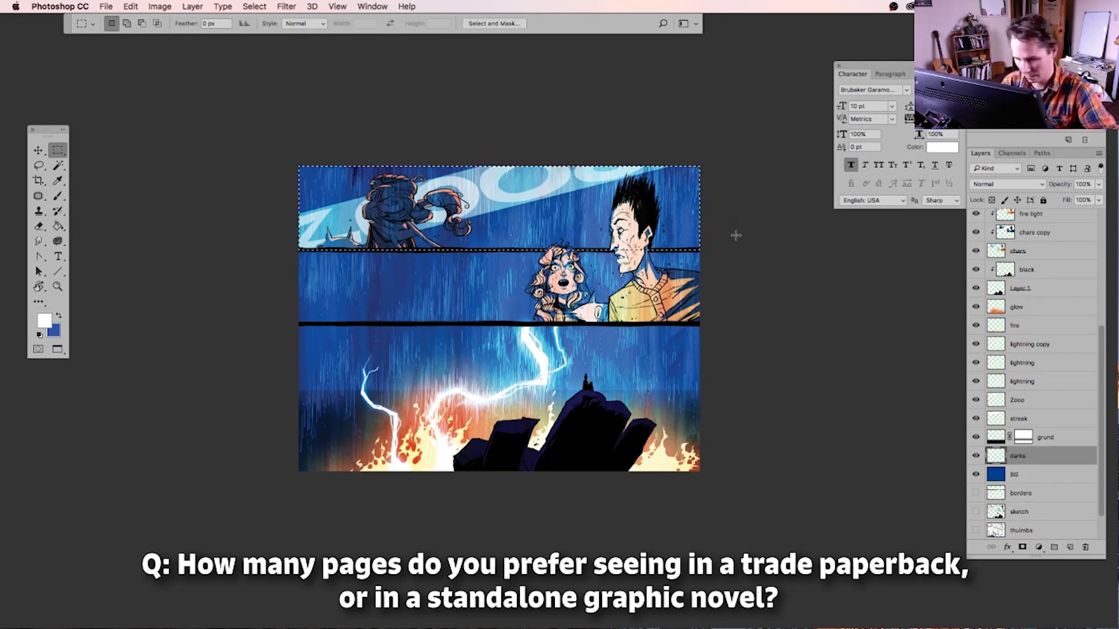
pyautogui.press('b')
pyautogui.press('d')
pyautogui.moveTo(611, 142); pyautogui.dragTo(350, 204)
pyautogui.moveTo(94, 278)
pyautogui.mouseDown()
pyautogui.moveTo(163, 350)
pyautogui.moveTo(695, 262)
pyautogui.mouseUp()
# Select the bottom panel, darken its upper sky and corners with the large soft black brush, and deselect
pyautogui.press('m')
pyautogui.moveTo(294, 323); pyautogui.dragTo(752, 475)
pyautogui.press('b')
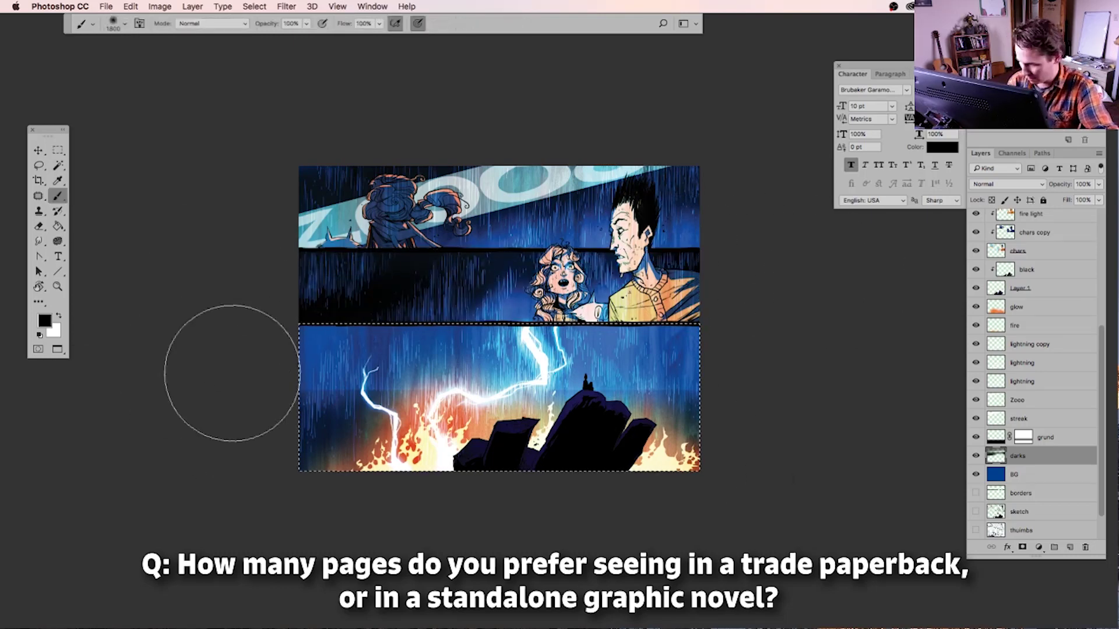
pyautogui.moveTo(336, 324); pyautogui.dragTo(725, 325)
pyautogui.hotkey('ctrl', 'd')
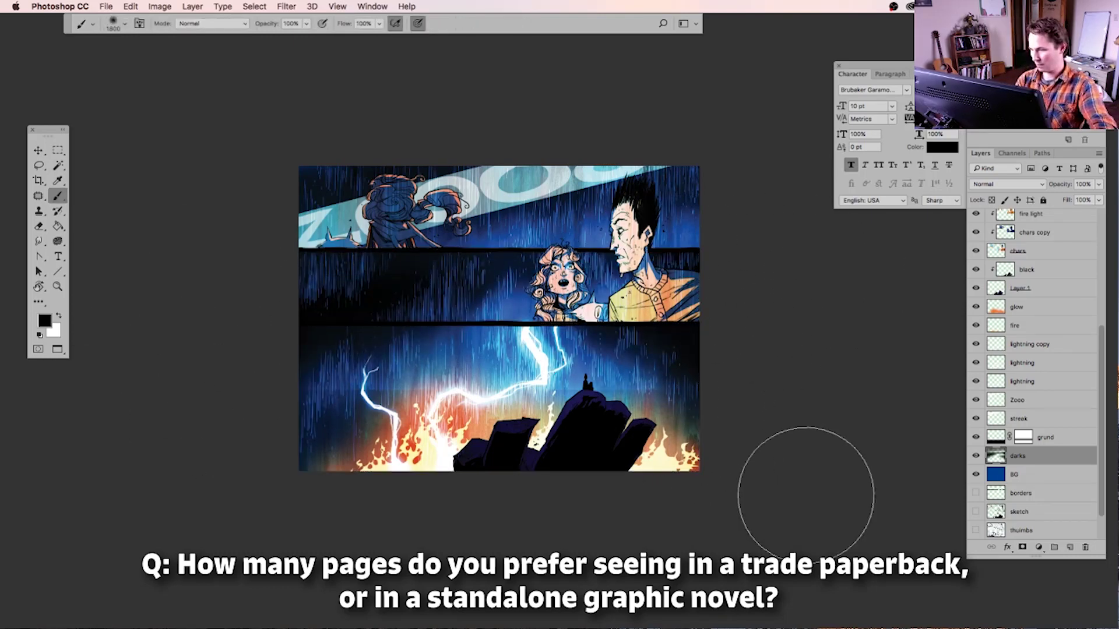
# Lighten the heavy black shading in the middle panel and rework the top panel's shading within a selection
pyautogui.moveTo(1098, 184)
pyautogui.mouseDown()
pyautogui.moveTo(1081, 202)
pyautogui.moveTo(1101, 200)
pyautogui.mouseUp()
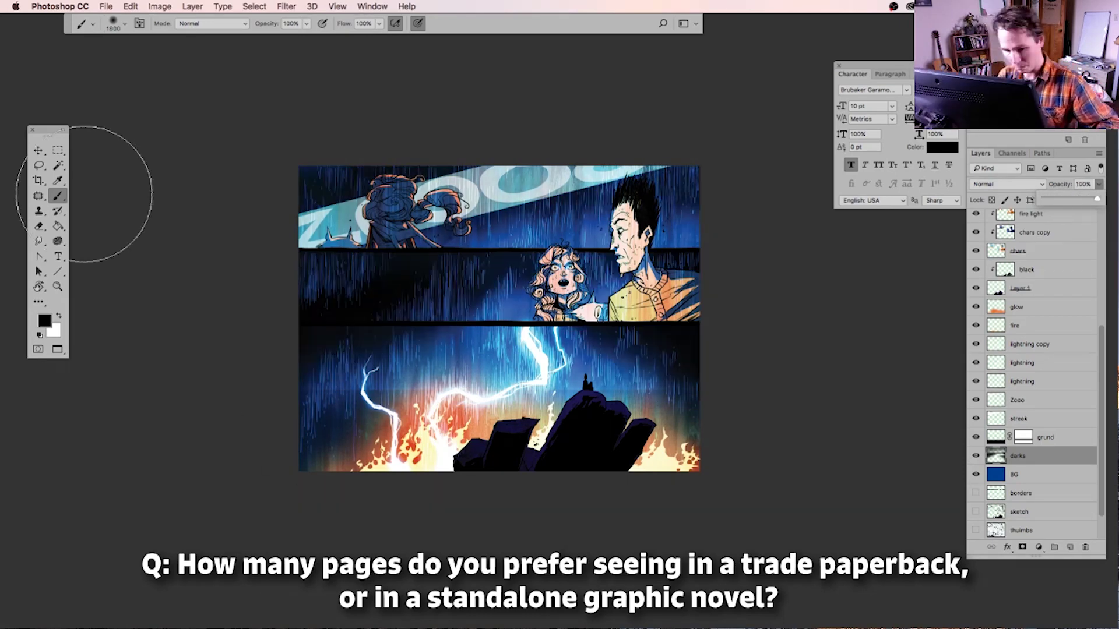
pyautogui.press('e')
pyautogui.hotkey('shift', 'ctrl', 'd')
pyautogui.press('b')
pyautogui.hotkey('ctrl', 'z')
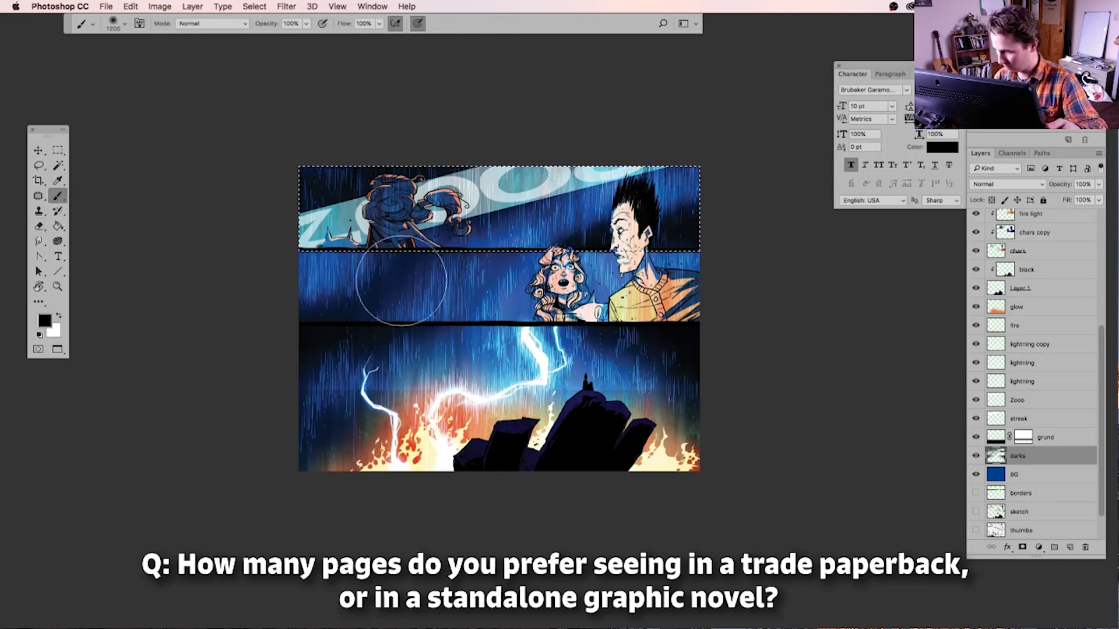
pyautogui.press('e')
pyautogui.hotkey('ctrl', 'd')
pyautogui.press('b')
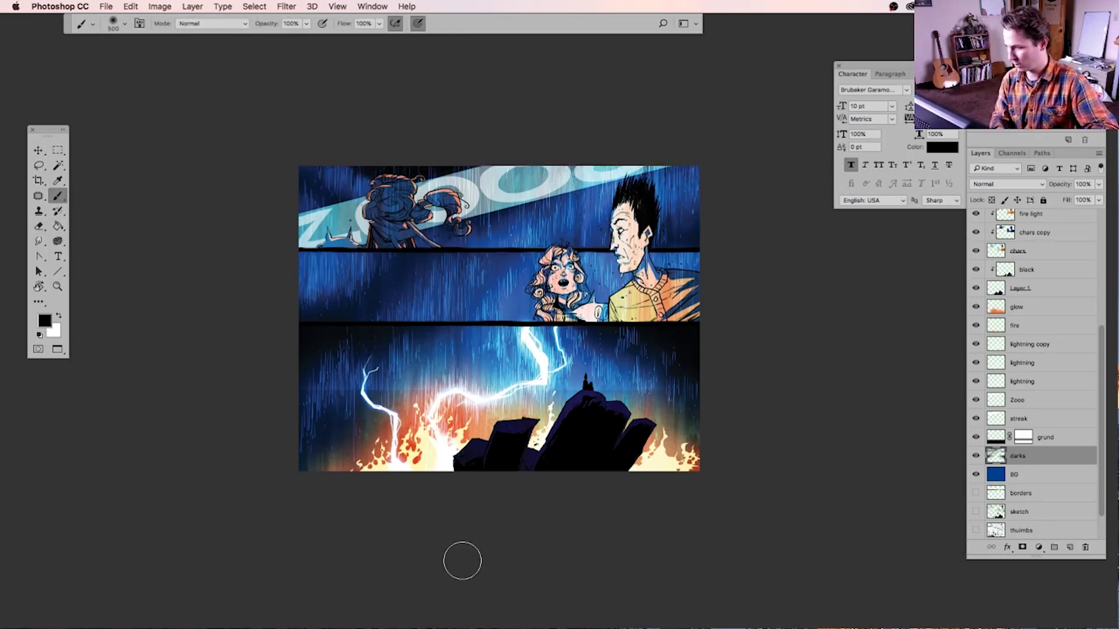
pyautogui.press(']')
pyautogui.press(']')
pyautogui.press(']')
pyautogui.press(']')
pyautogui.press(']')
pyautogui.press('[')
pyautogui.press('[')
pyautogui.press('[')
pyautogui.press('[')
pyautogui.press('[')
pyautogui.press('[')
# Activate the upper rain layer, unlock its transparent pixels and load the rain brush in blue for the bottom panel
pyautogui.scroll(5, 1032, 373)
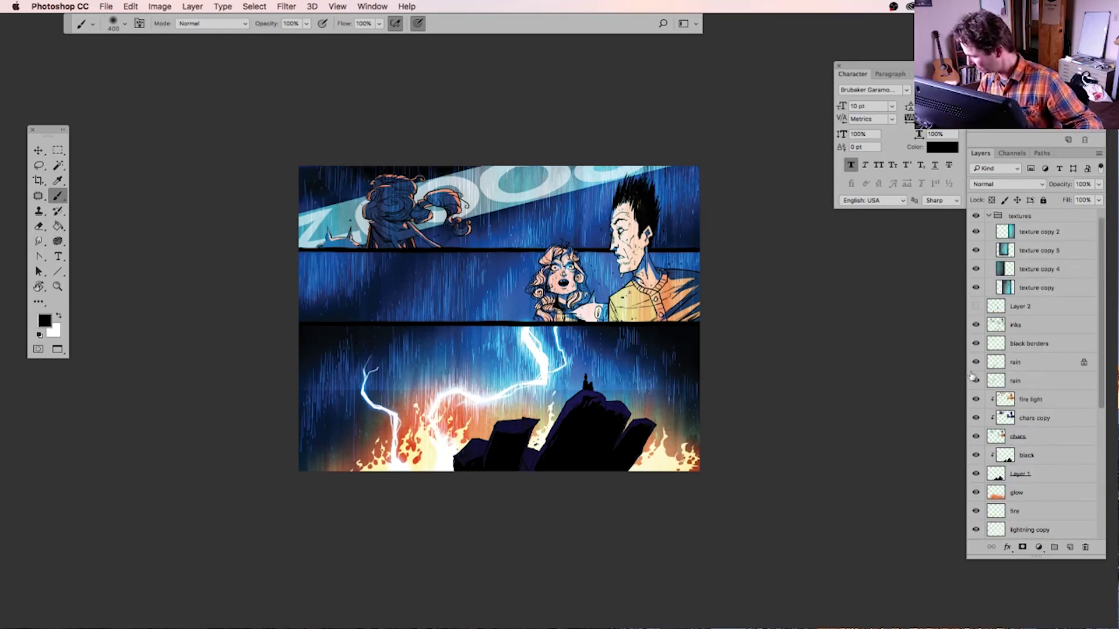
pyautogui.click(1026, 381)
pyautogui.press('e')
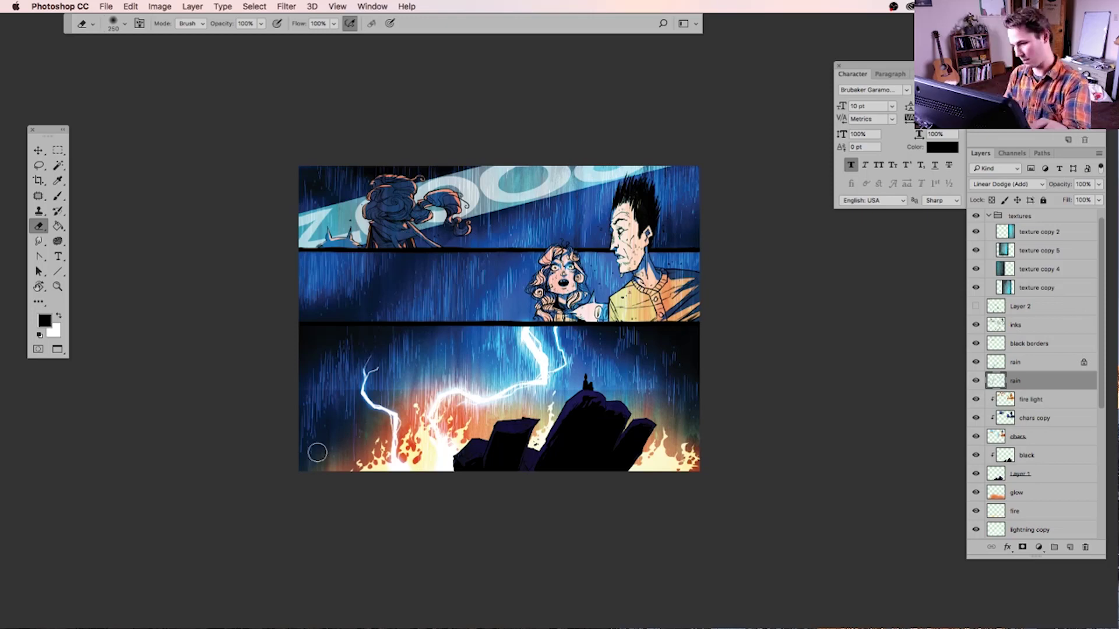
pyautogui.press('super+equal')
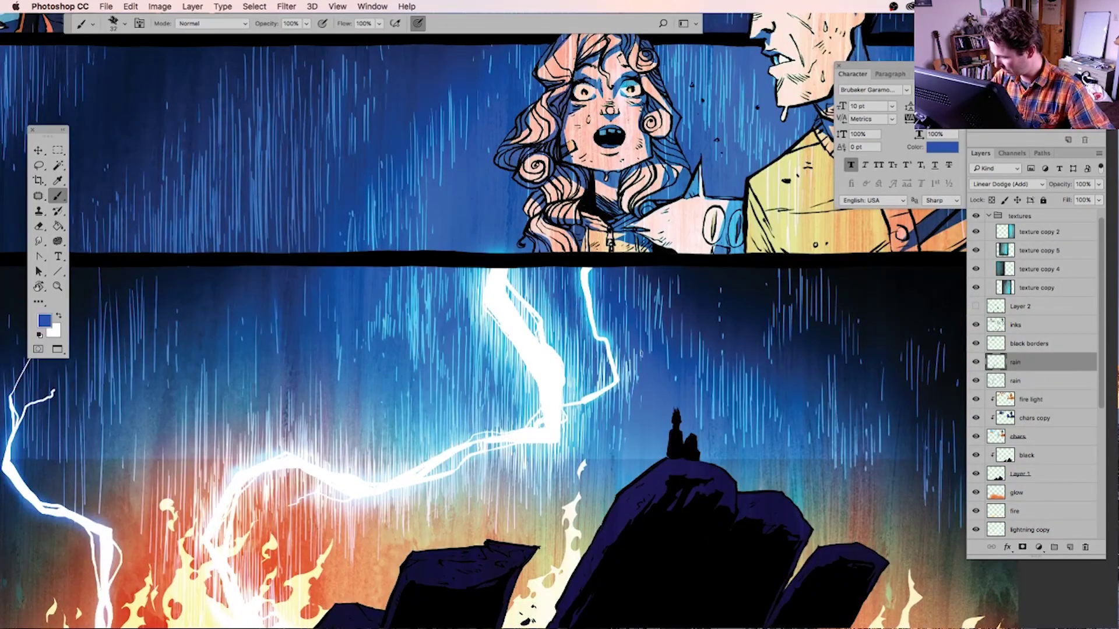
pyautogui.hscroll(-10, 484, 321)
pyautogui.scroll(-3, 484, 320)
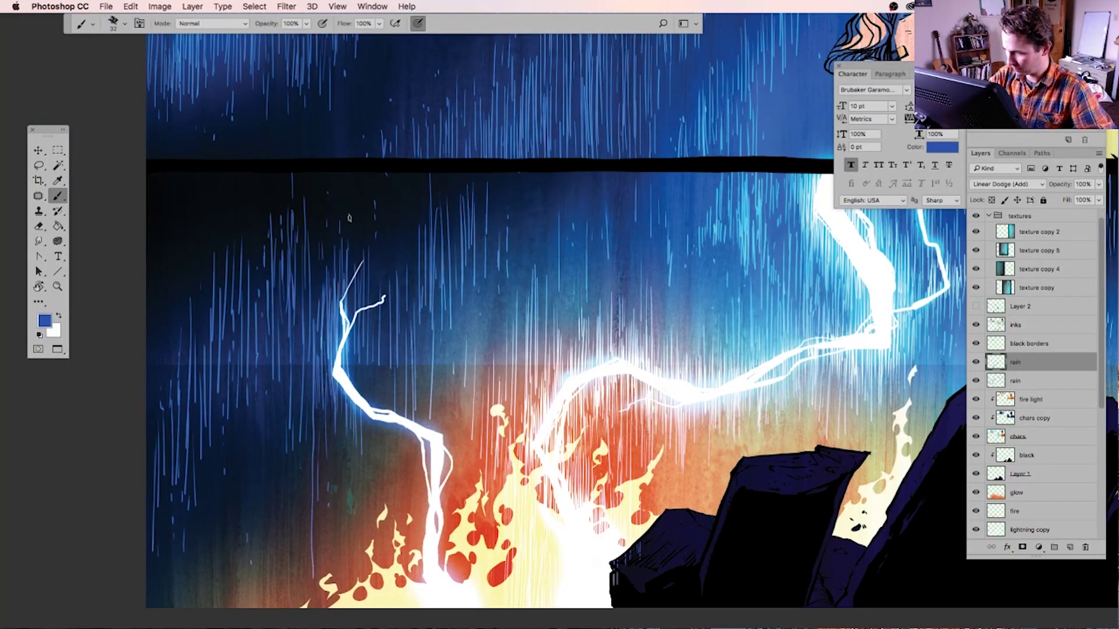
pyautogui.scroll(-5, 484, 321)
pyautogui.hscroll(1, 484, 320)
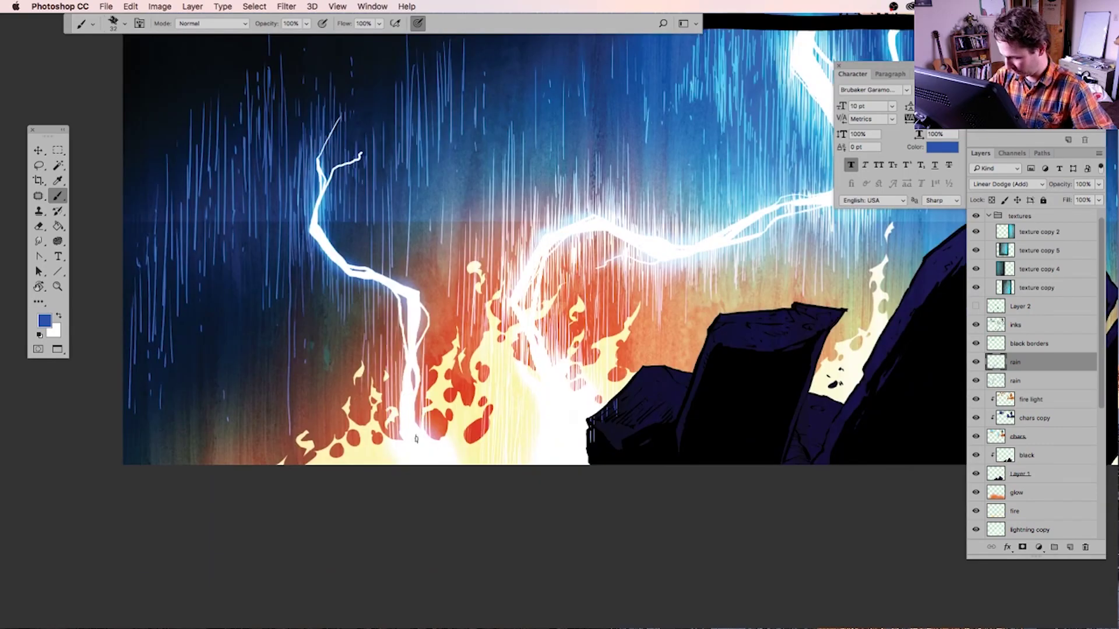
pyautogui.scroll(3, 484, 263)
pyautogui.hscroll(1, 483, 263)
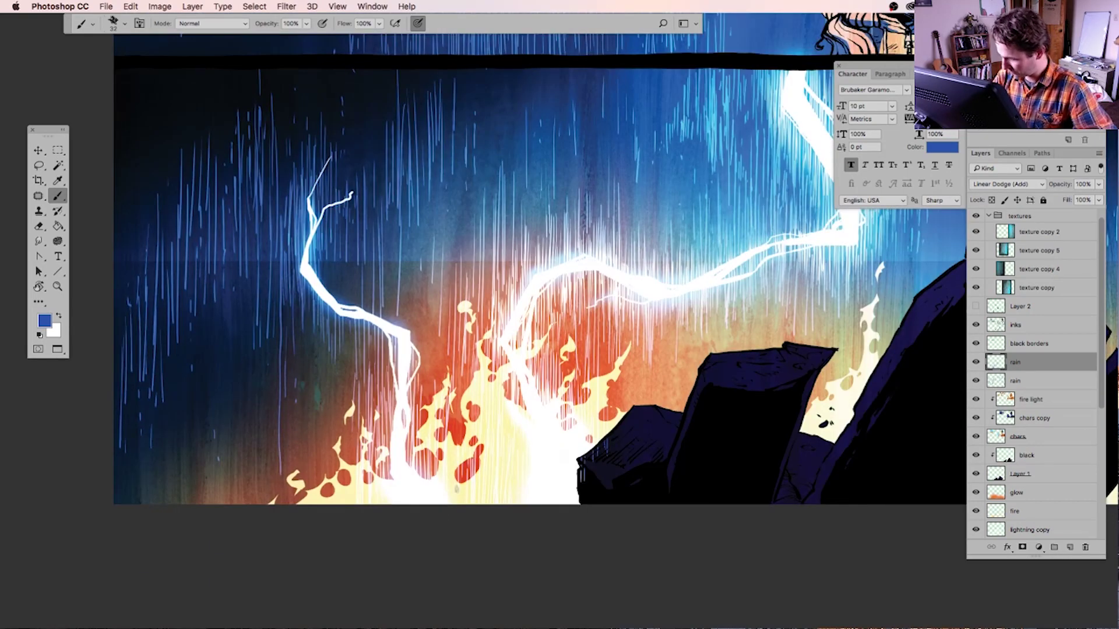
# Paint additional blue rain streaks around the thin lightning bolt and over the adjoining flames and red glow
pyautogui.moveTo(484, 241); pyautogui.dragTo(331, 399)
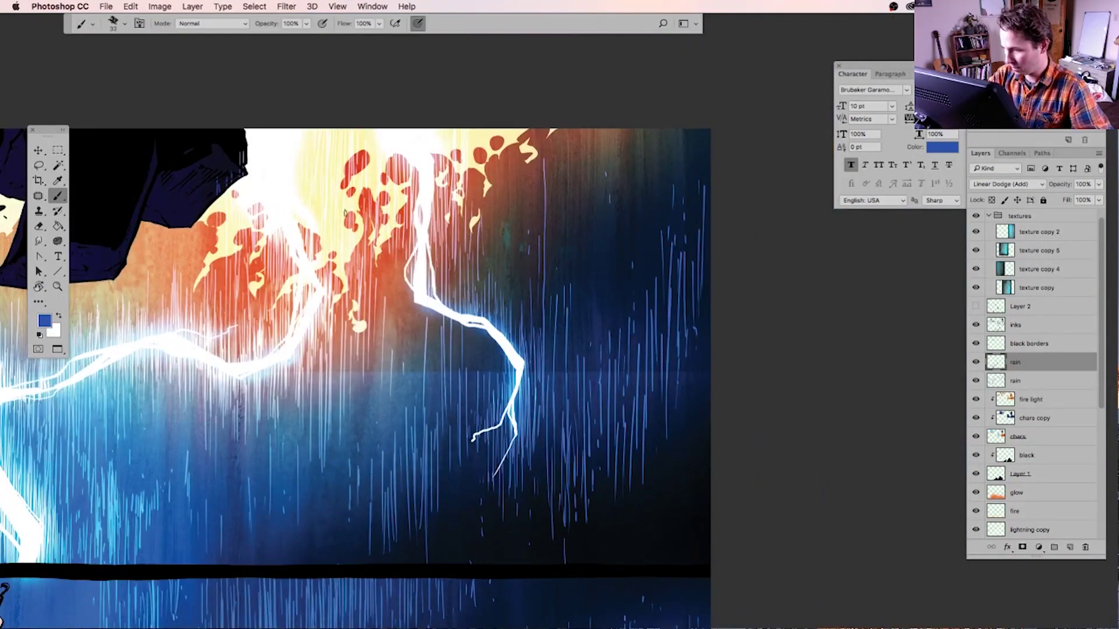
pyautogui.moveTo(401, 235)
pyautogui.mouseDown()
pyautogui.moveTo(393, 319)
pyautogui.moveTo(427, 366)
pyautogui.mouseUp()
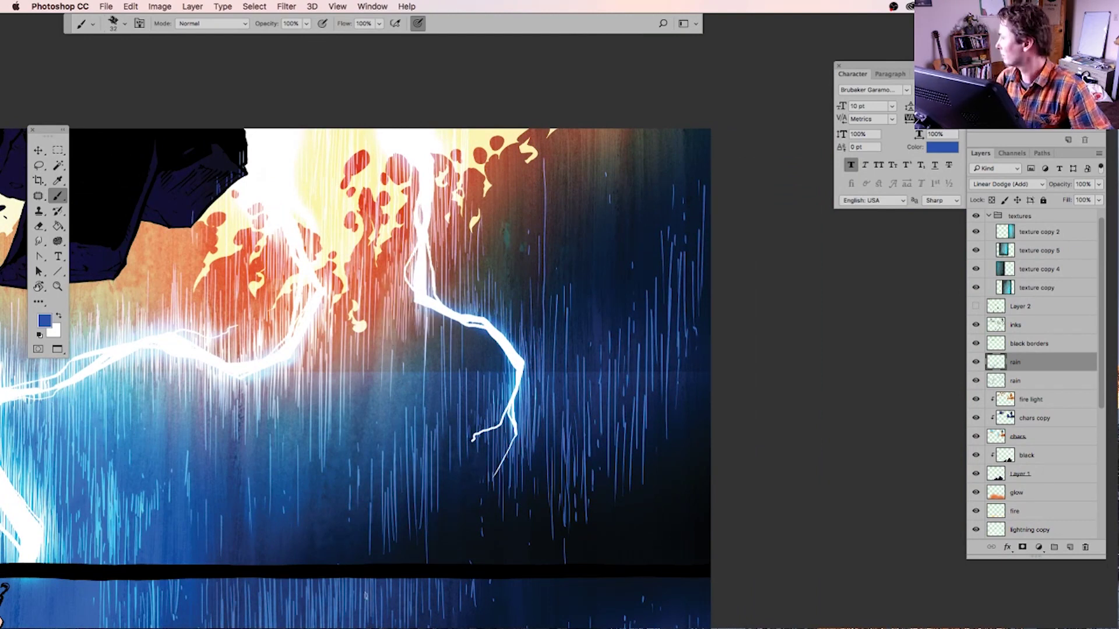
pyautogui.moveTo(452, 241); pyautogui.dragTo(438, 367)
pyautogui.moveTo(416, 322); pyautogui.dragTo(433, 401)
pyautogui.moveTo(473, 327)
pyautogui.mouseDown()
pyautogui.moveTo(487, 392)
pyautogui.moveTo(504, 386)
pyautogui.moveTo(458, 411)
pyautogui.mouseUp()
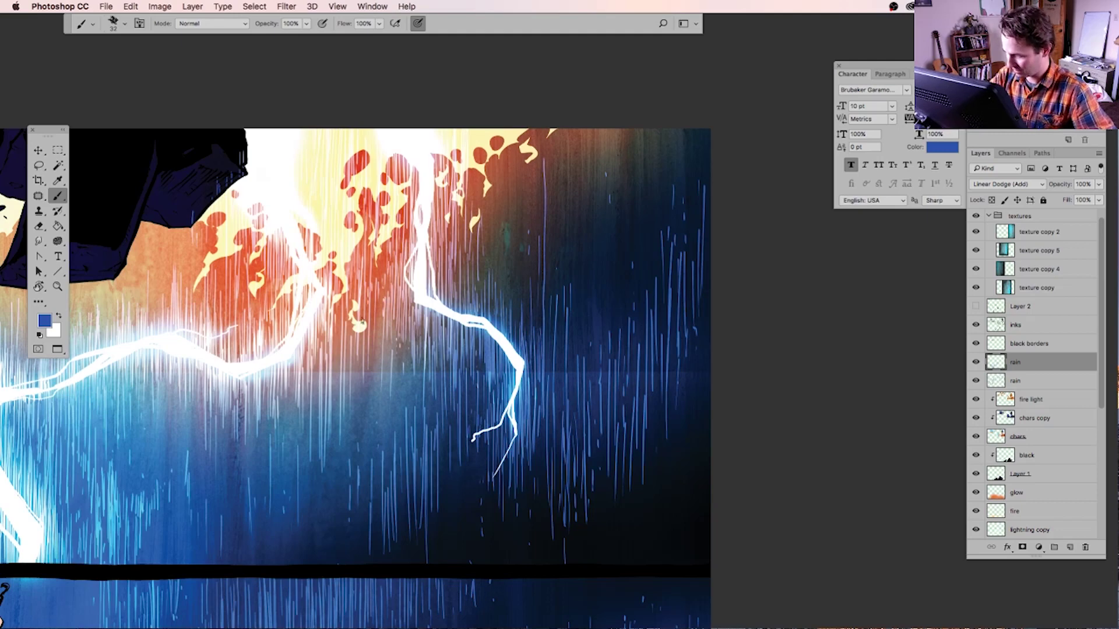
pyautogui.scroll(-1, 553, 352)
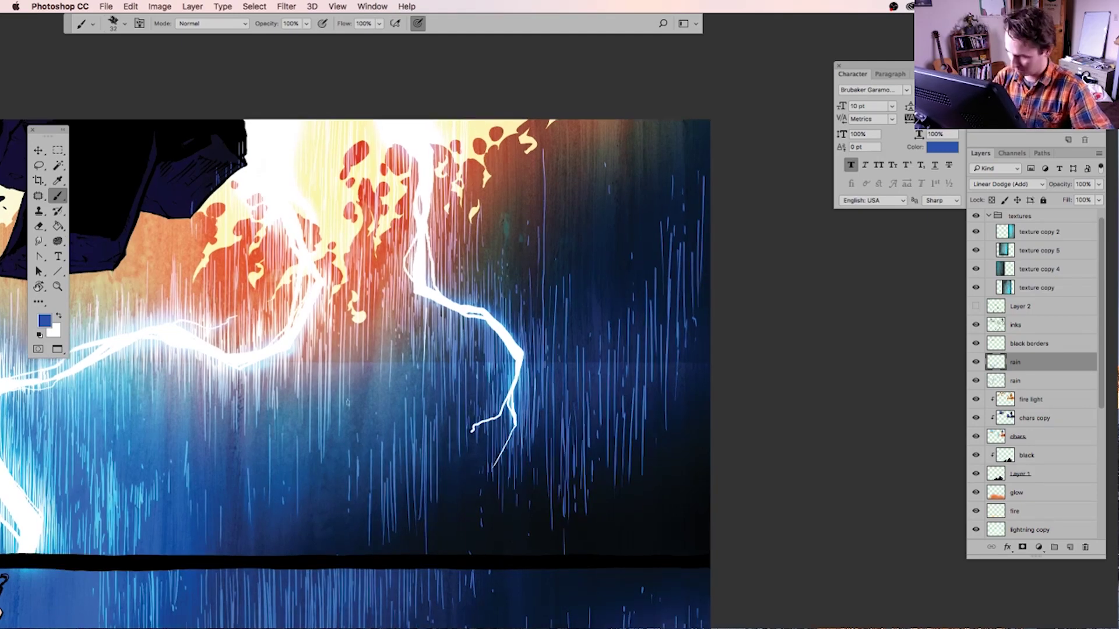
pyautogui.hscroll(-10, 548, 345)
pyautogui.scroll(2, 548, 345)
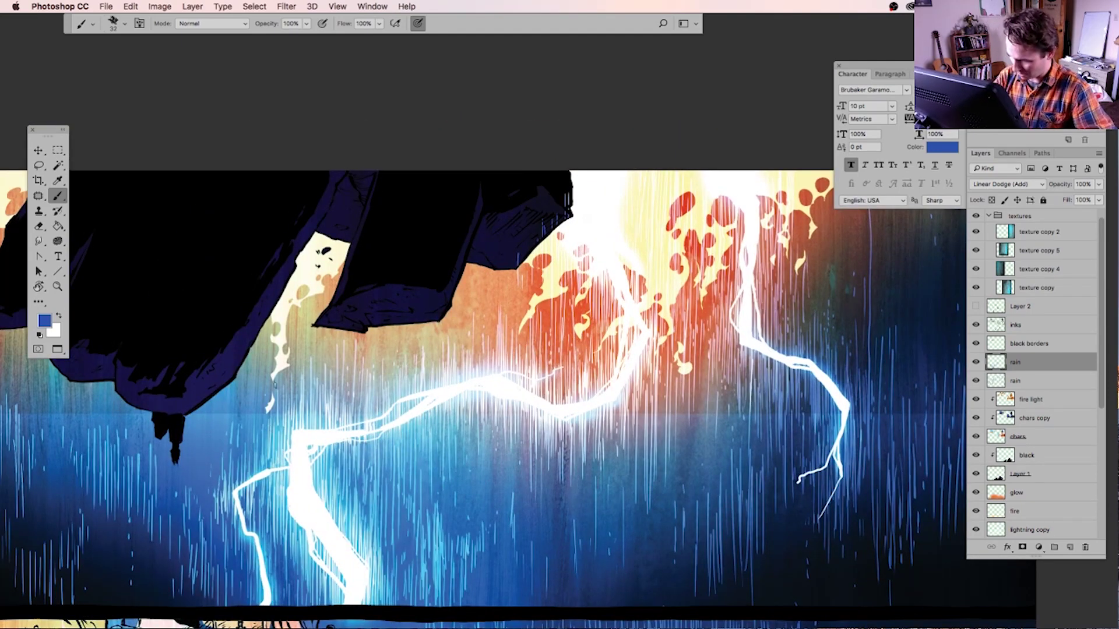
pyautogui.scroll(-1, 434, 355)
pyautogui.hscroll(6, 434, 355)
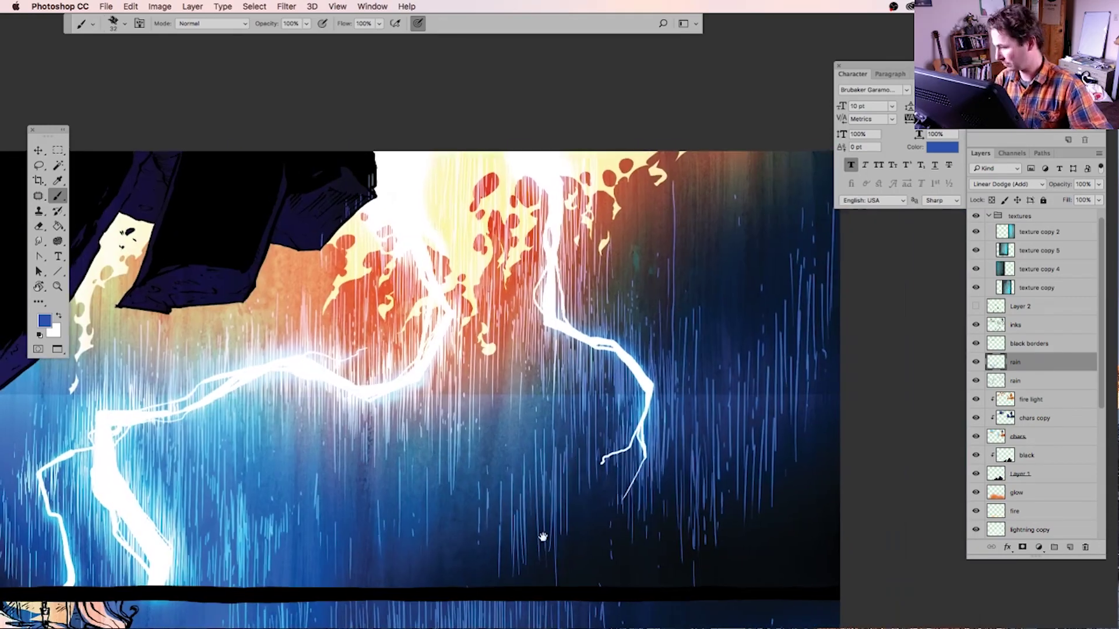
pyautogui.scroll(5, 226, 78)
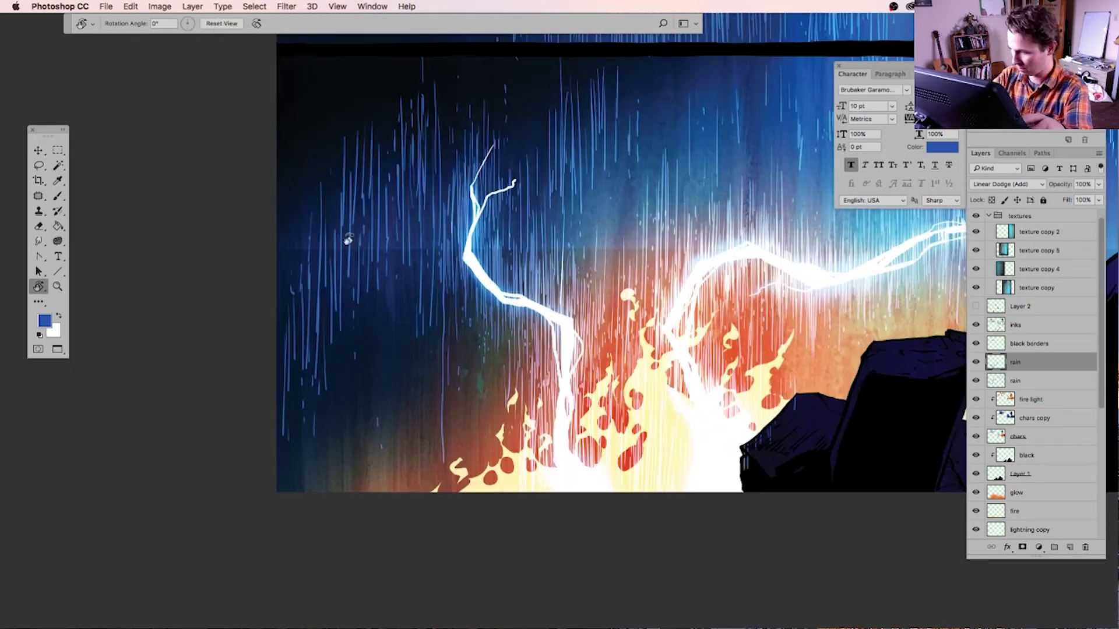
# Lock the upper rain layer's transparent pixels and set up an enlarged soft round brush in blue
pyautogui.press('super+minus')
pyautogui.hscroll(6, 769, 495)
pyautogui.press('/')
pyautogui.press('x')
pyautogui.rightClick(113, 132)
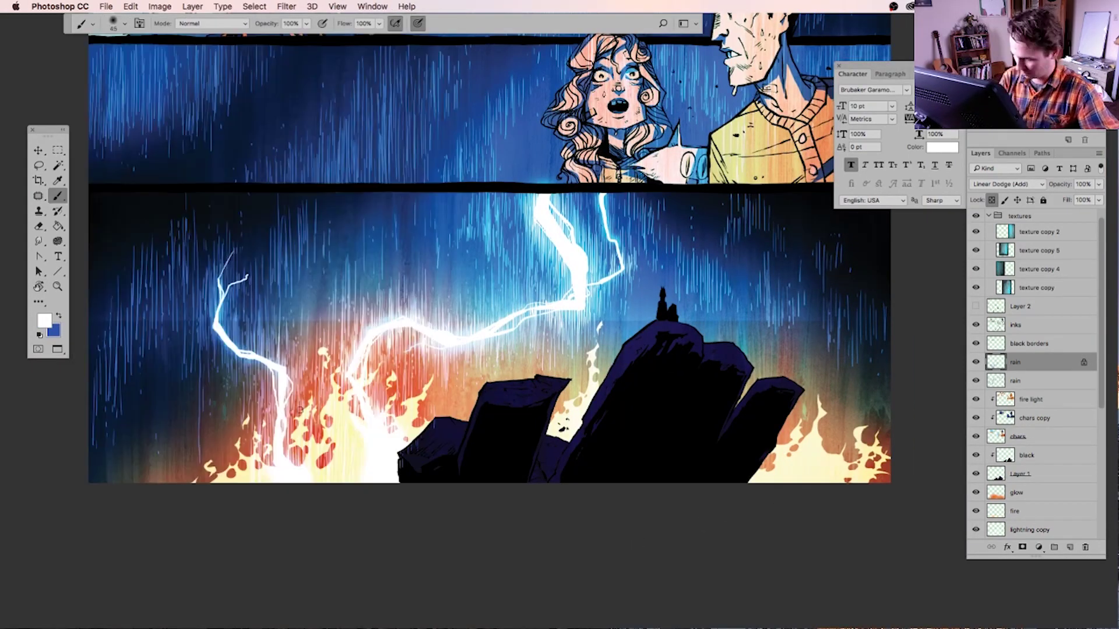
pyautogui.press('x')
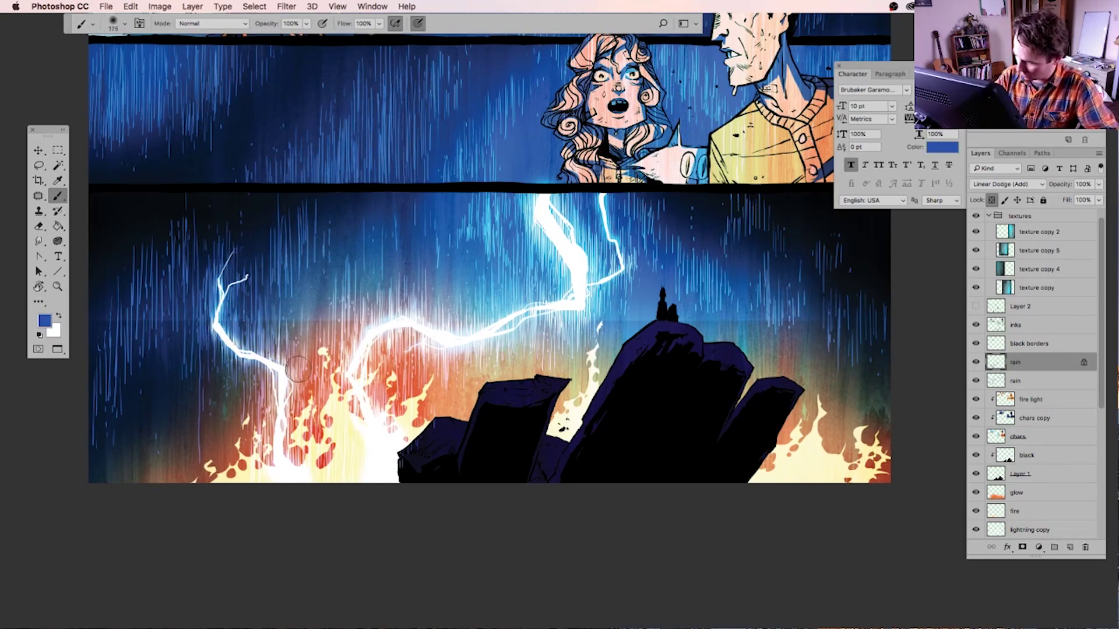